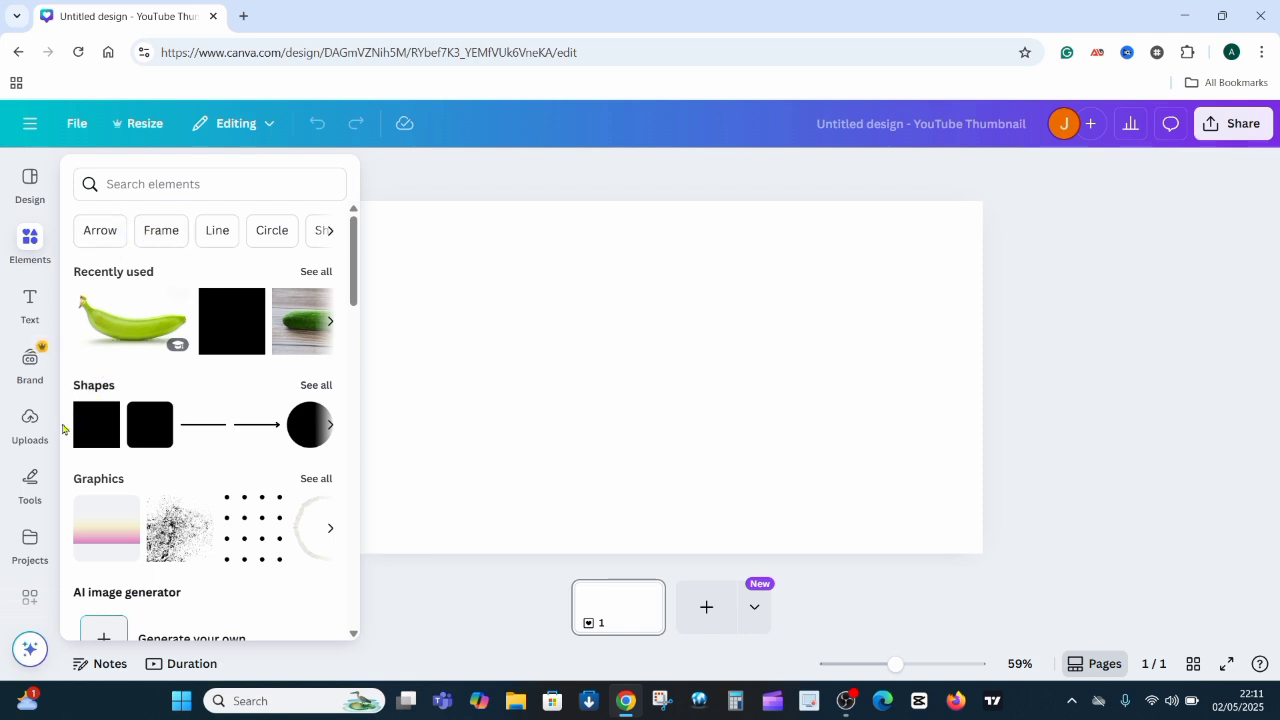
# Step: Search the elements library for "plantain" and limit the results to photos
pyautogui.click(30, 425)
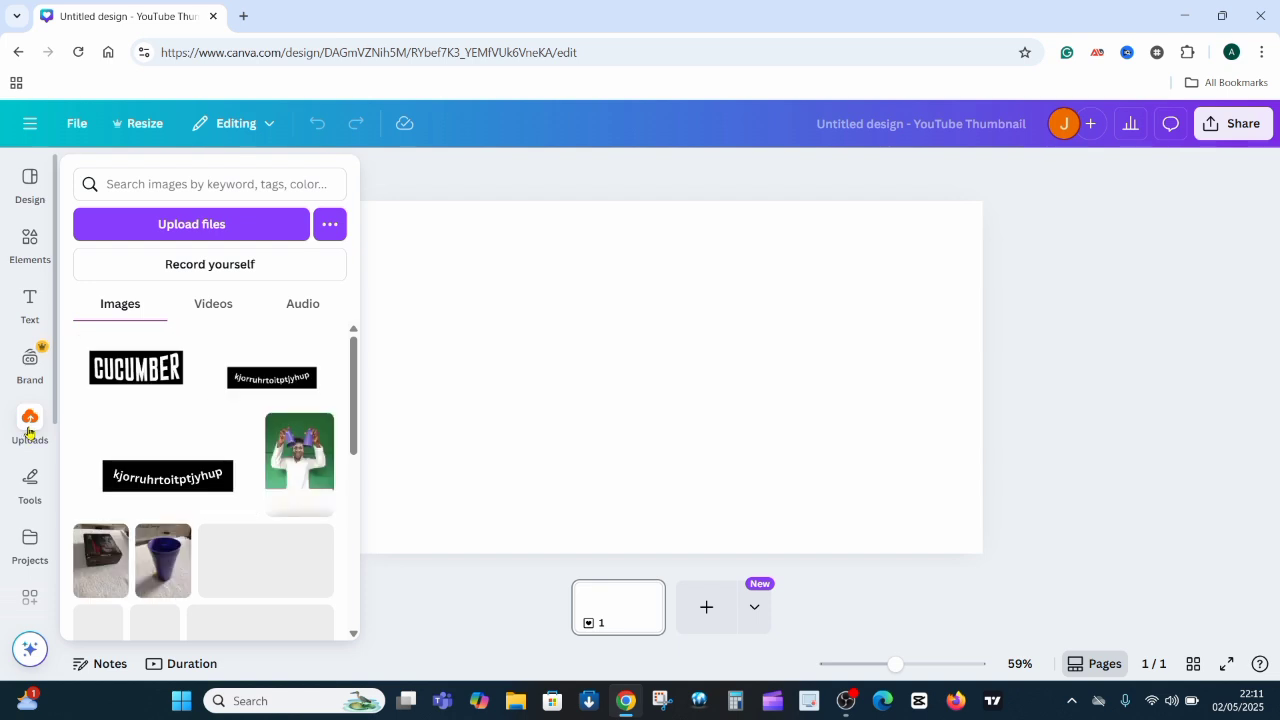
pyautogui.click(33, 250)
pyautogui.click(33, 250)
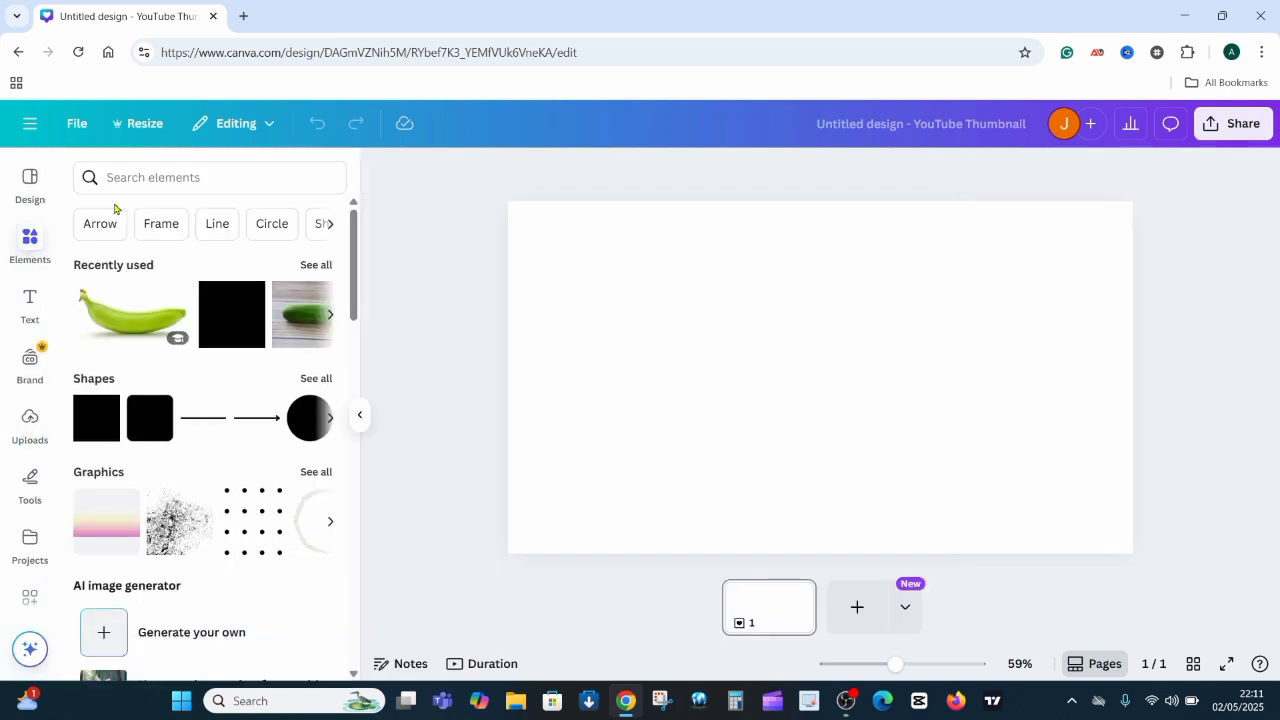
pyautogui.click(188, 177)
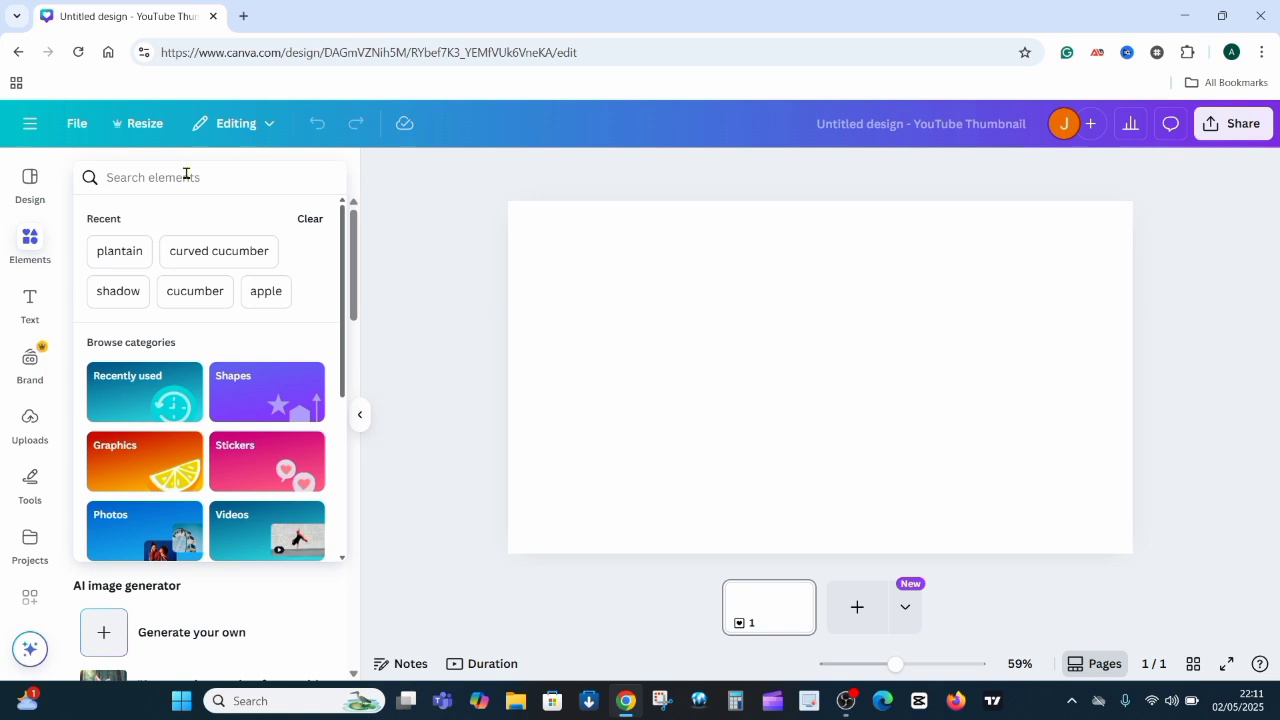
pyautogui.write('pla')
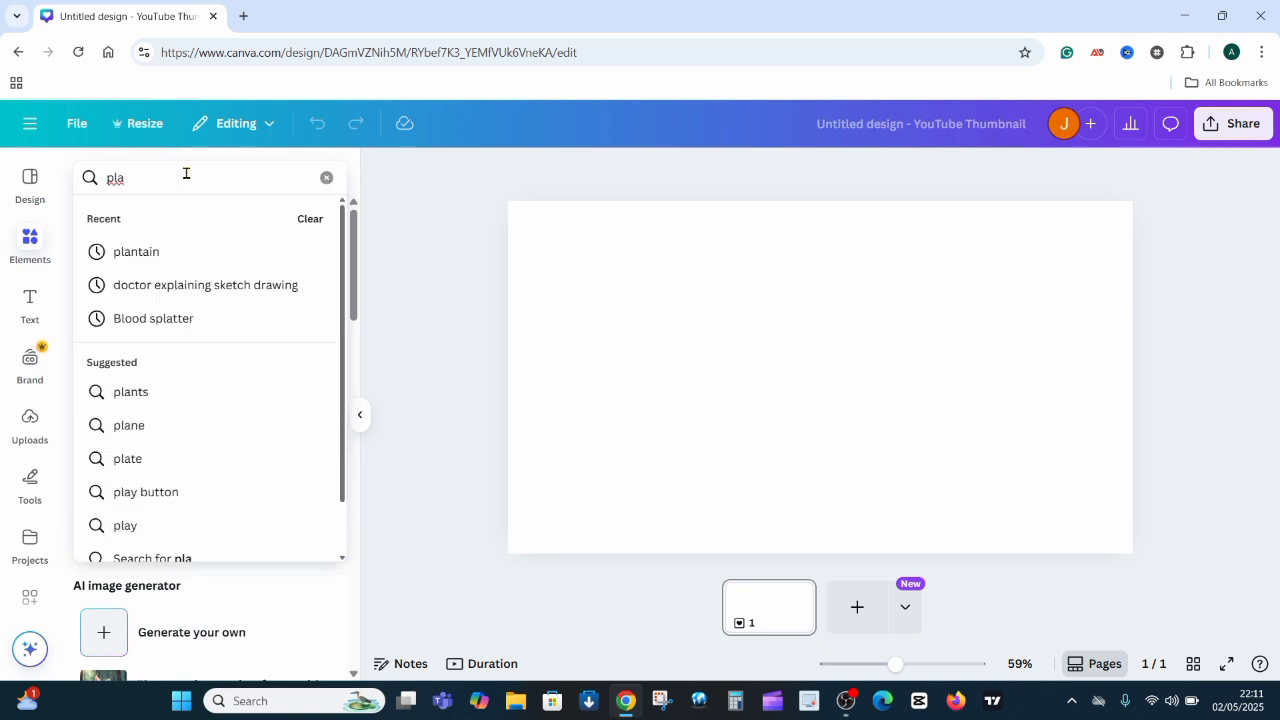
pyautogui.write('nt')
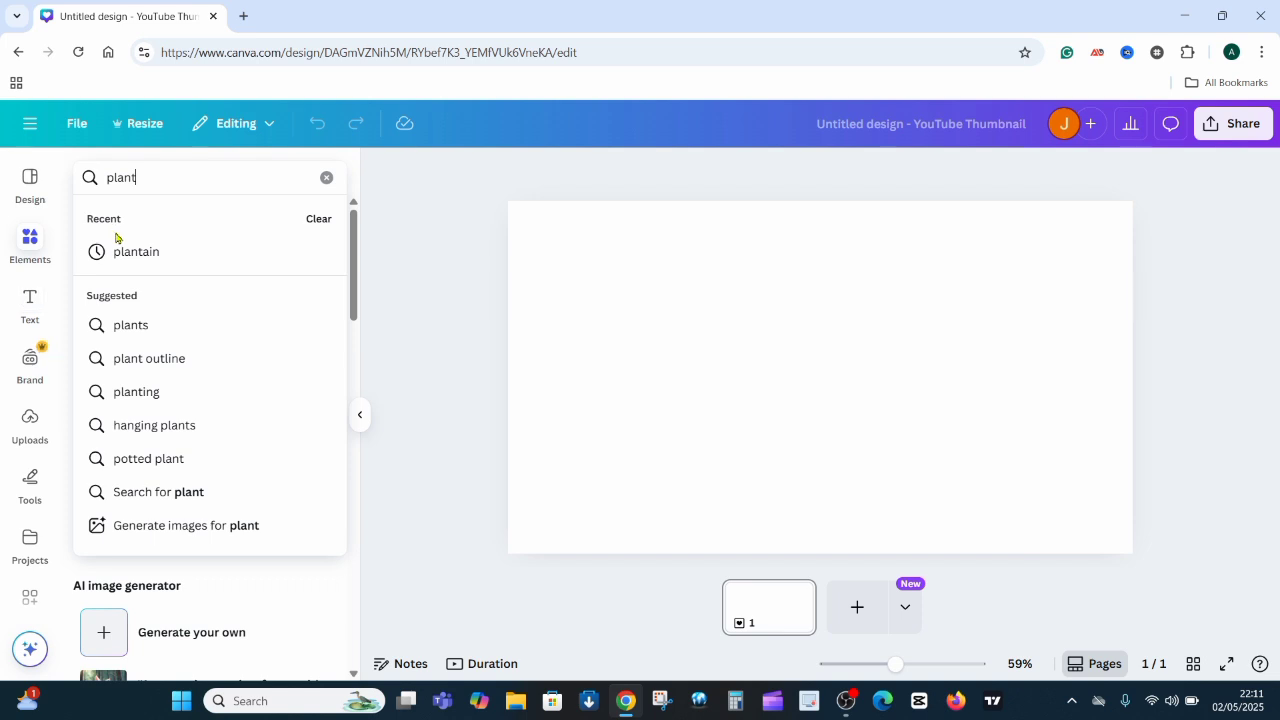
pyautogui.click(123, 251)
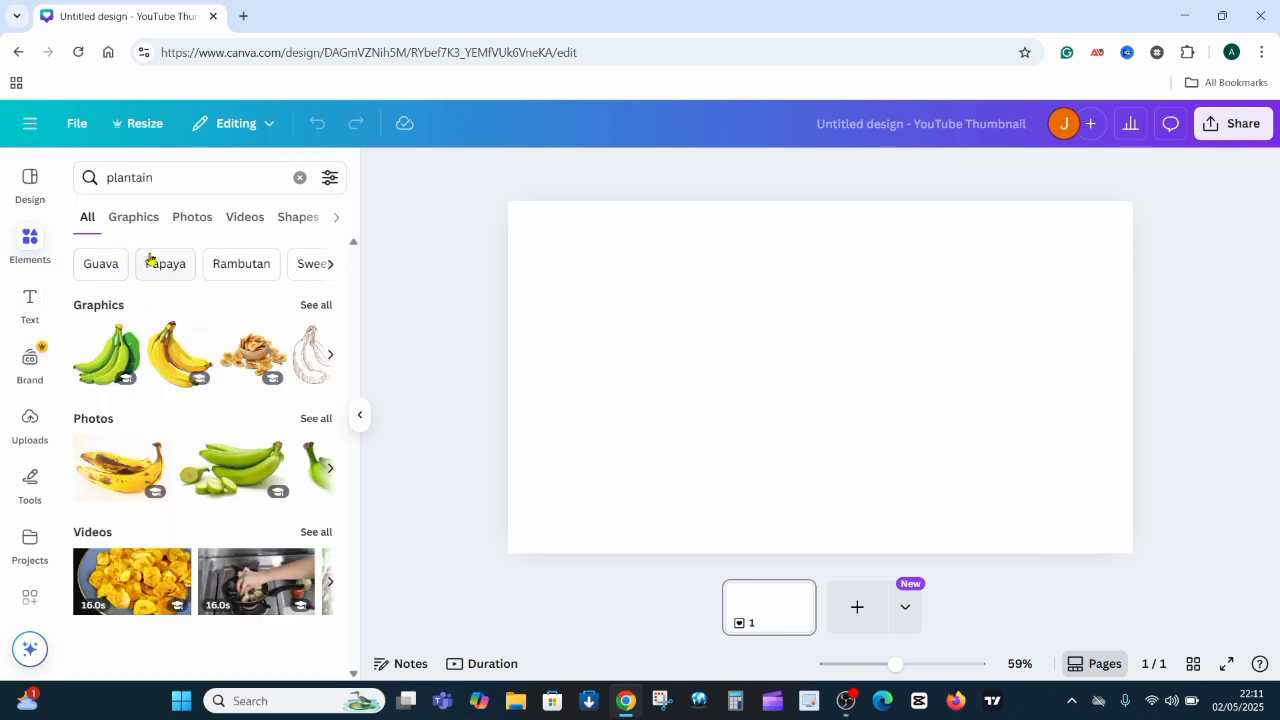
pyautogui.click(190, 219)
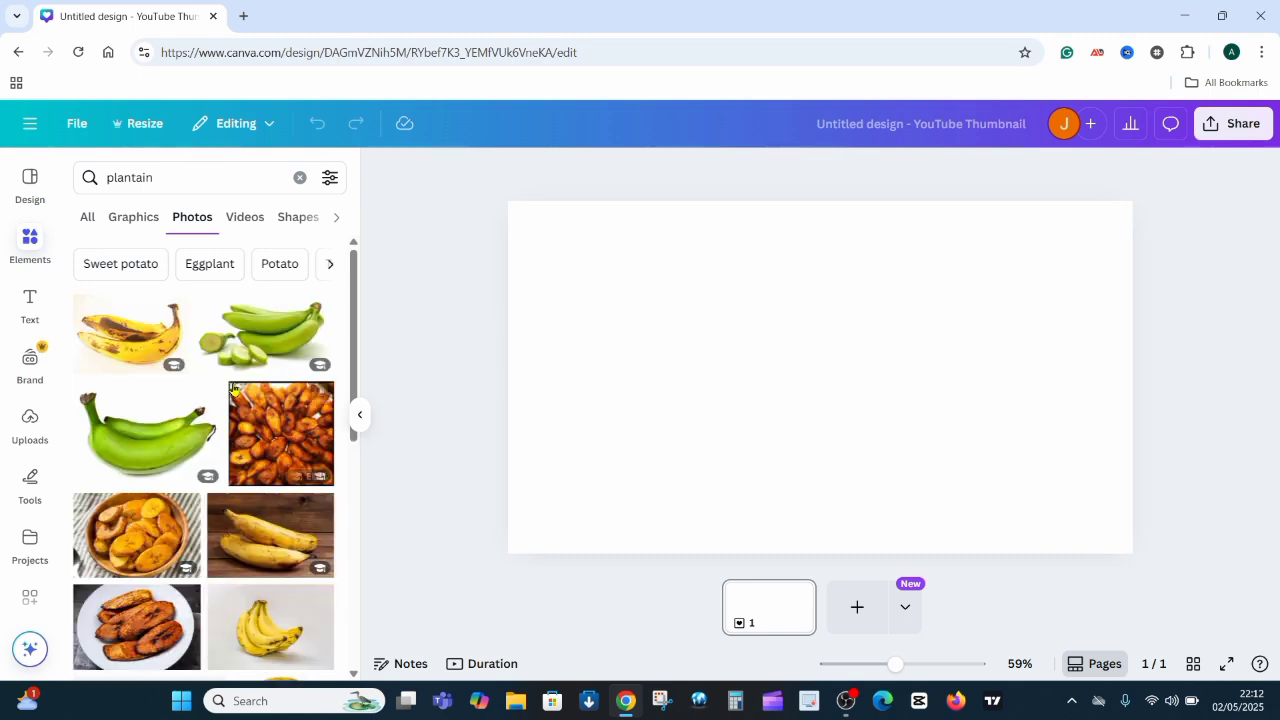
# Step: Add the photo of a single green plantain on a white background to the blank page
pyautogui.scroll(-5, 232, 389)
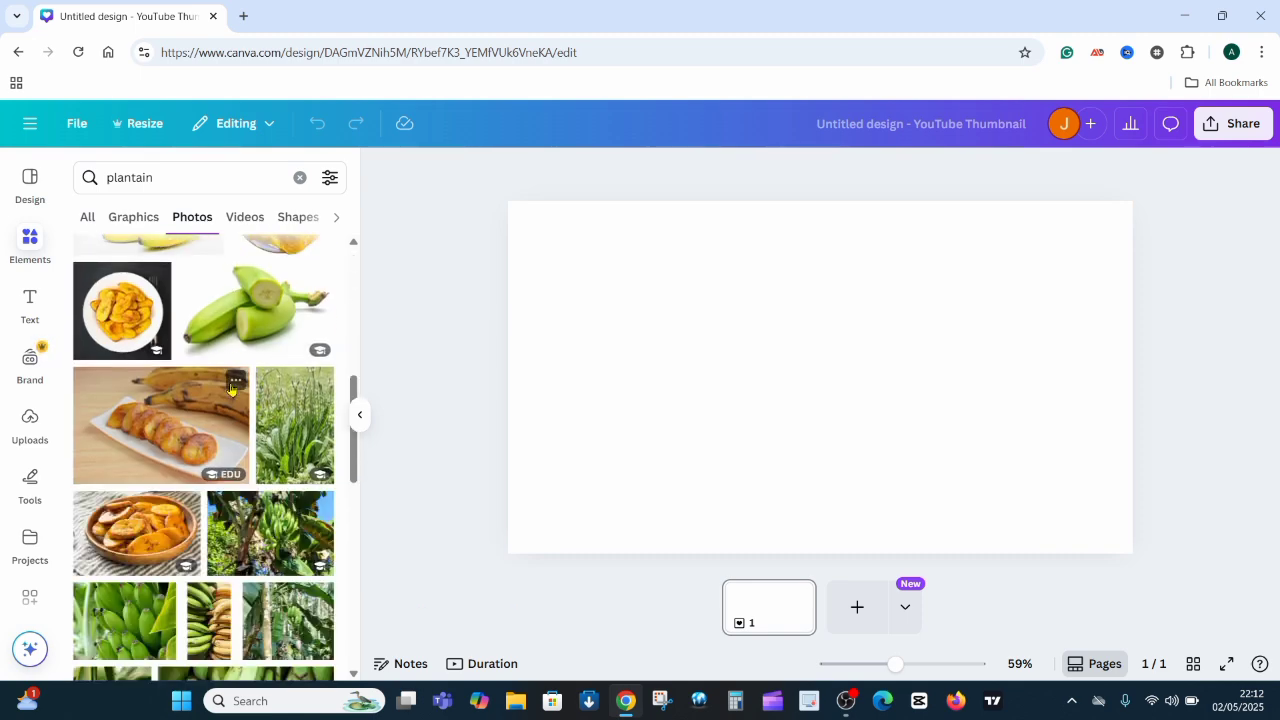
pyautogui.scroll(-5, 232, 389)
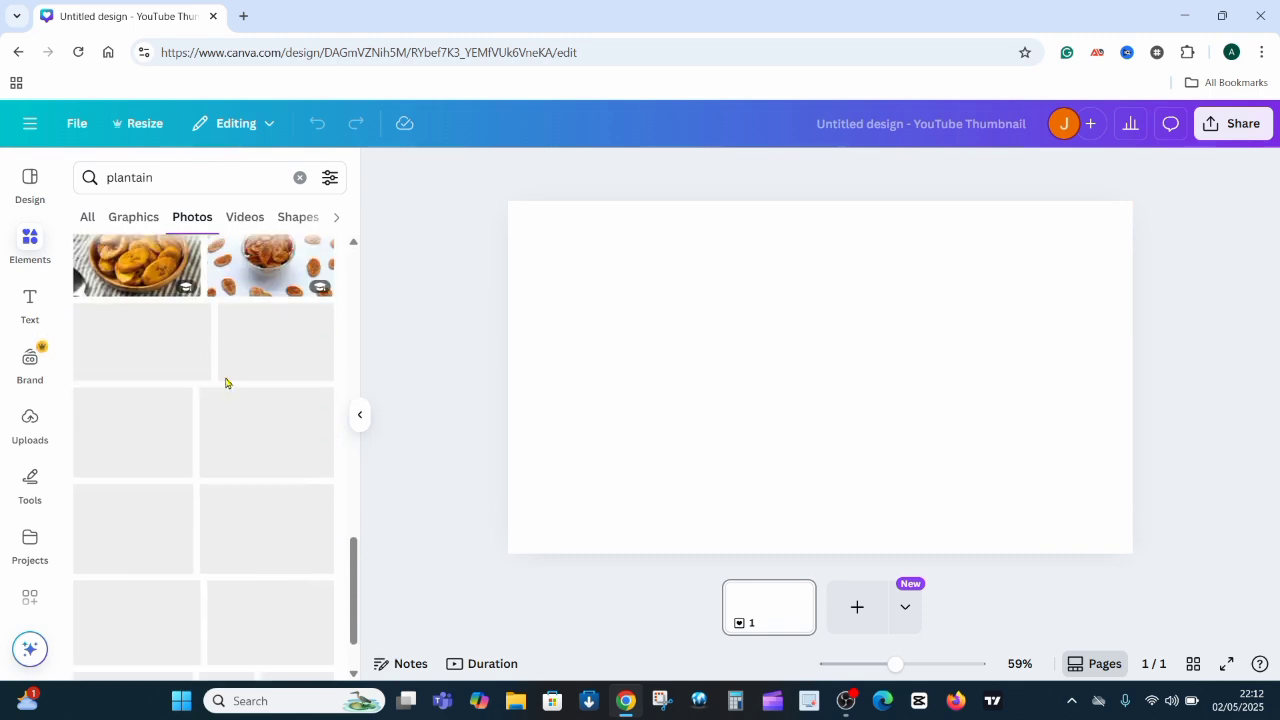
pyautogui.scroll(-2, 220, 373)
pyautogui.scroll(3, 141, 477)
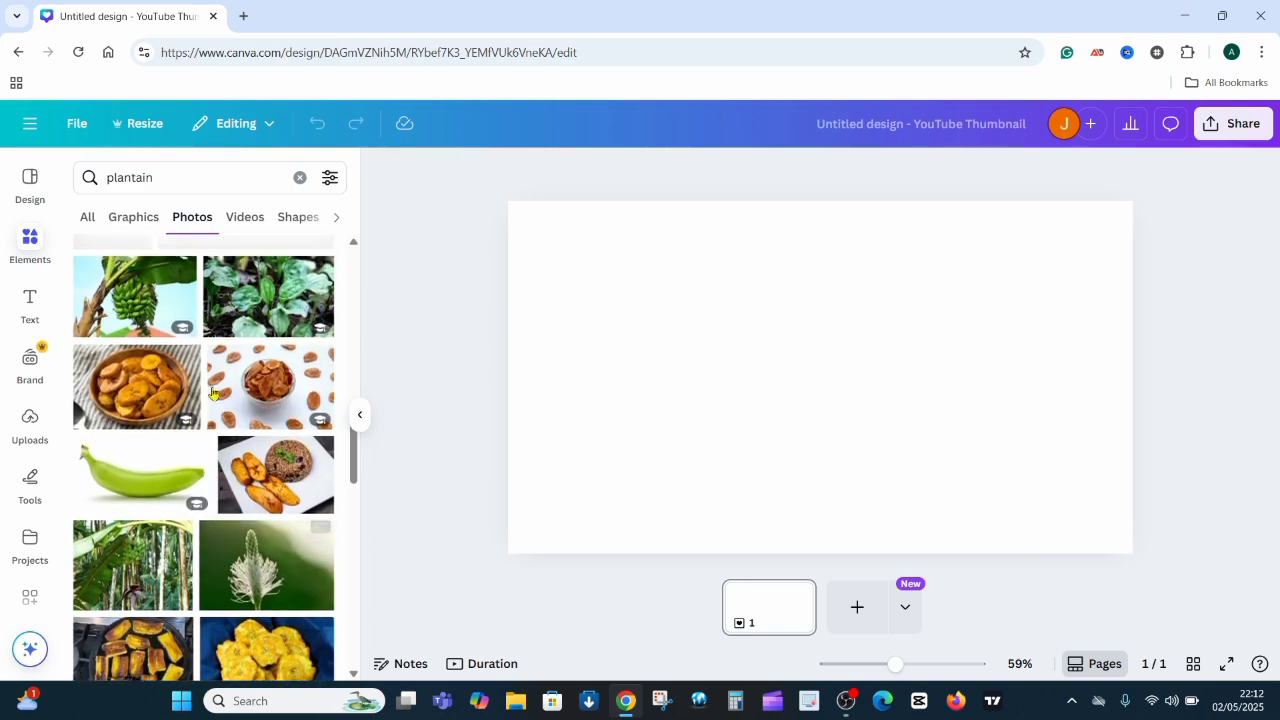
pyautogui.click(141, 478)
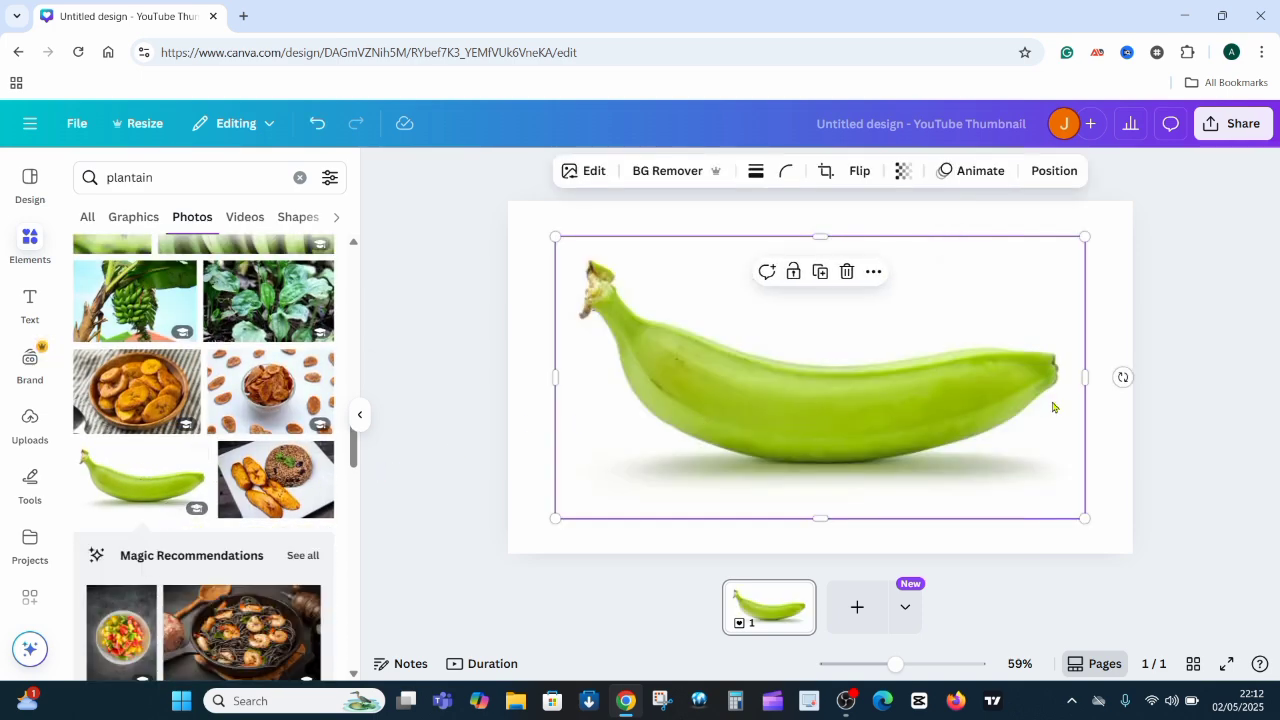
pyautogui.click(1099, 404)
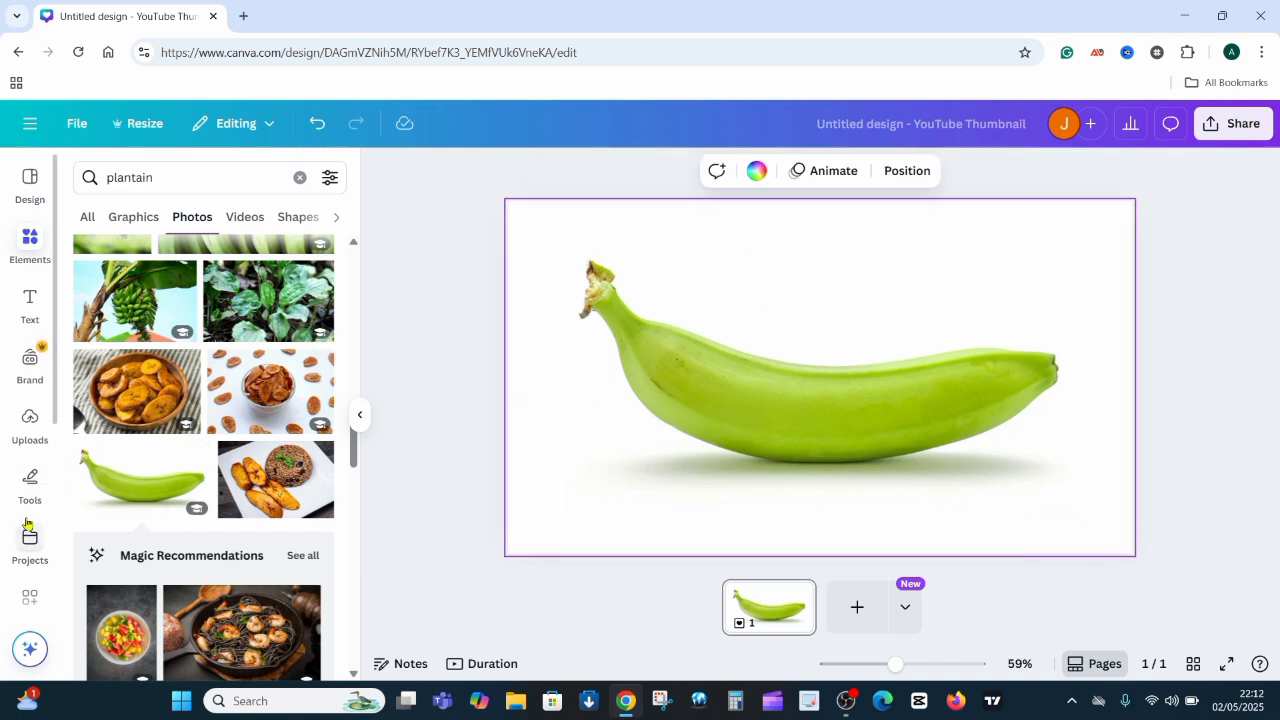
# Step: Search the Canva apps for "typecraft" and open the TypeCraft app
pyautogui.scroll(-3, 30, 570)
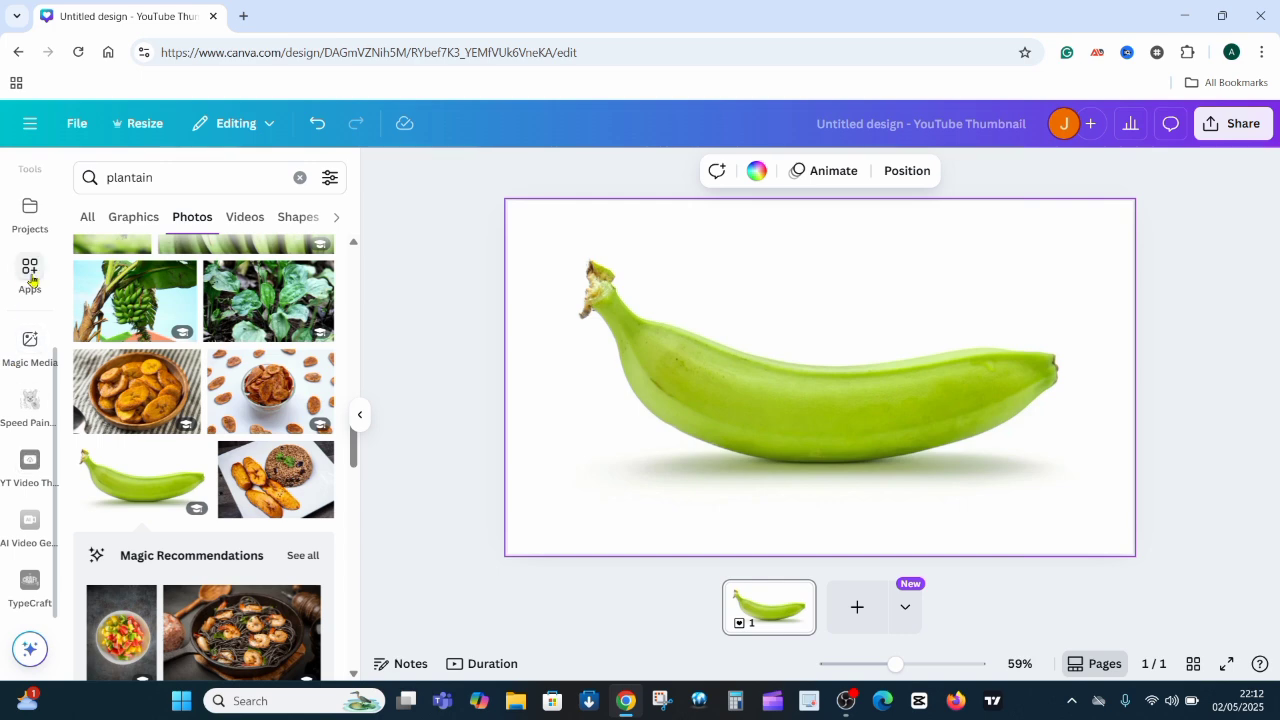
pyautogui.click(30, 272)
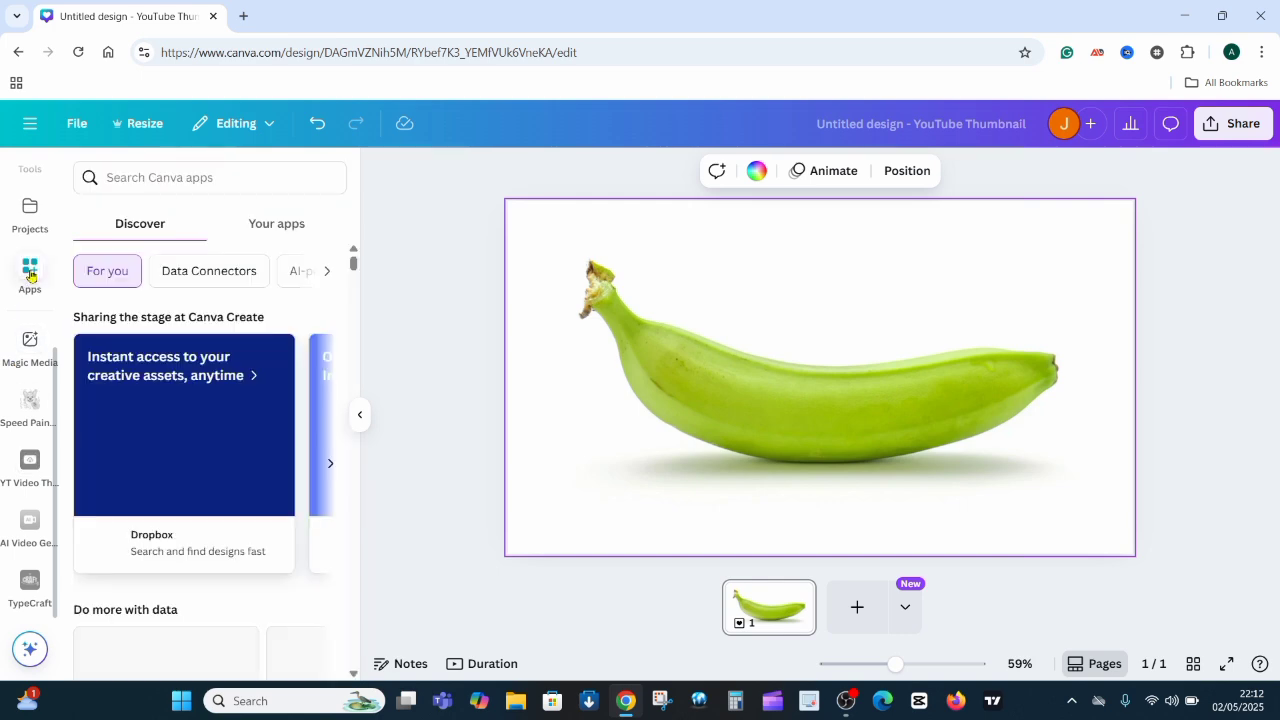
pyautogui.click(190, 177)
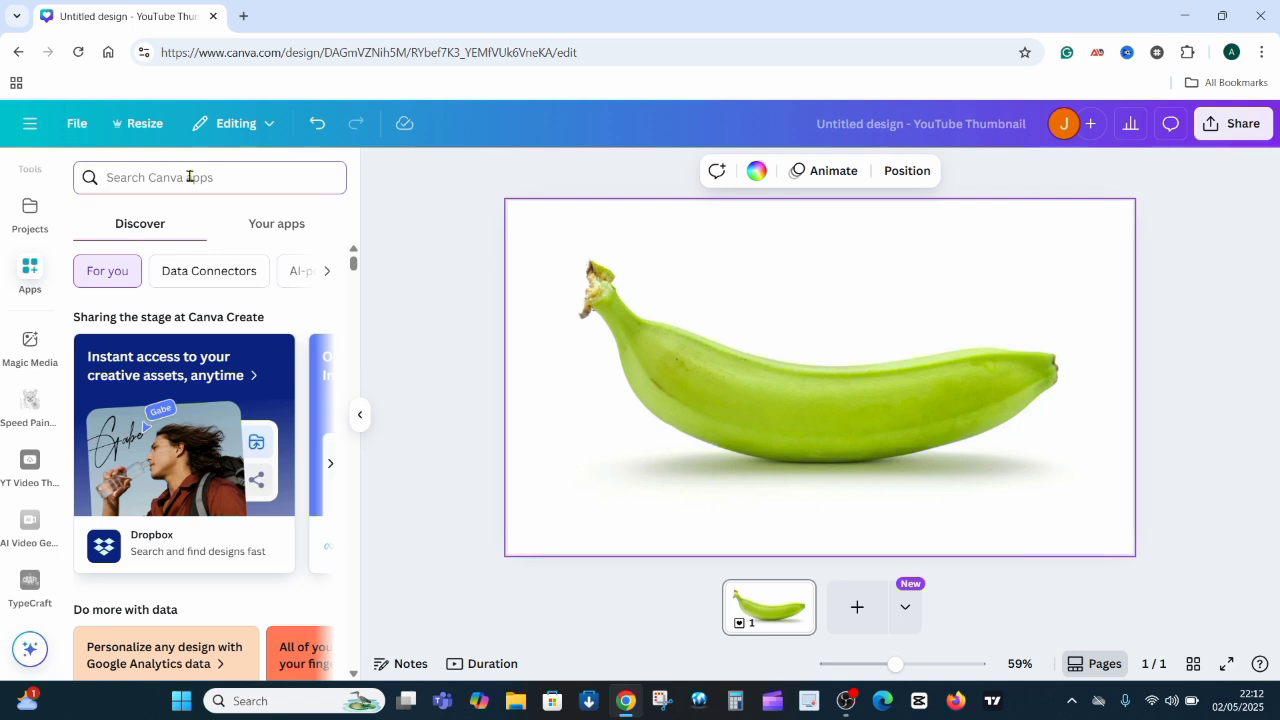
pyautogui.write('typec')
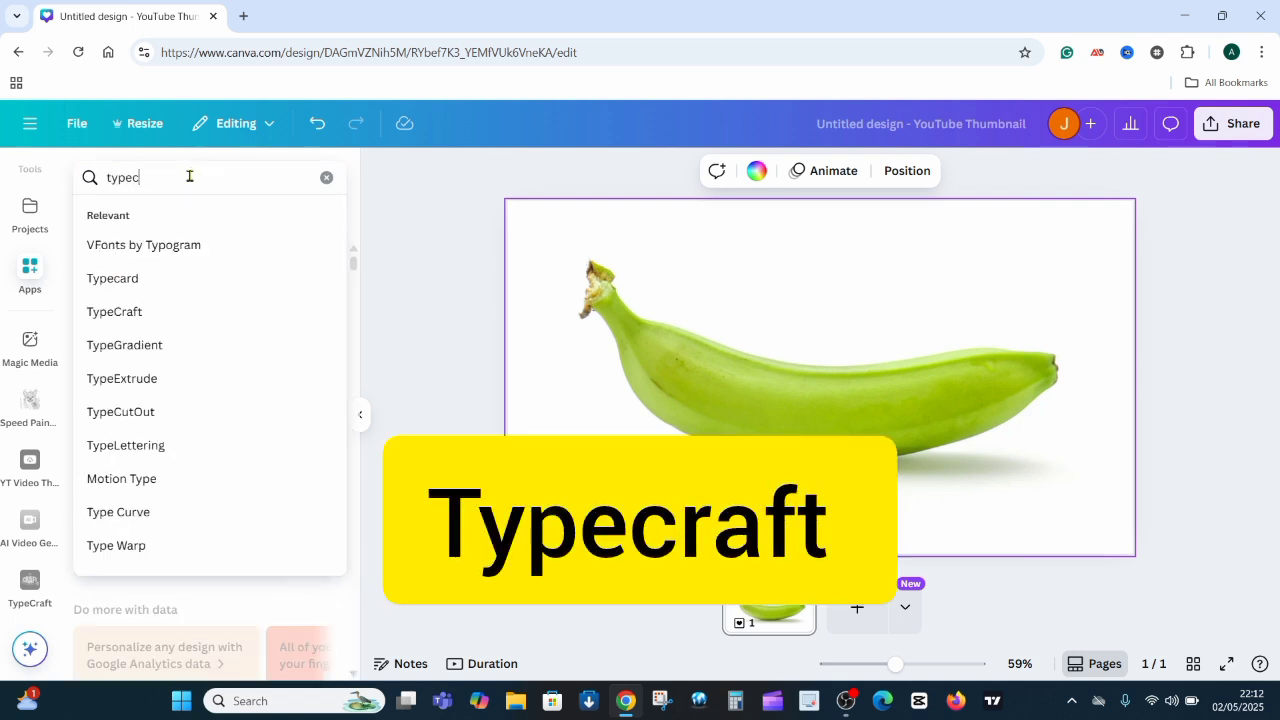
pyautogui.write('raft')
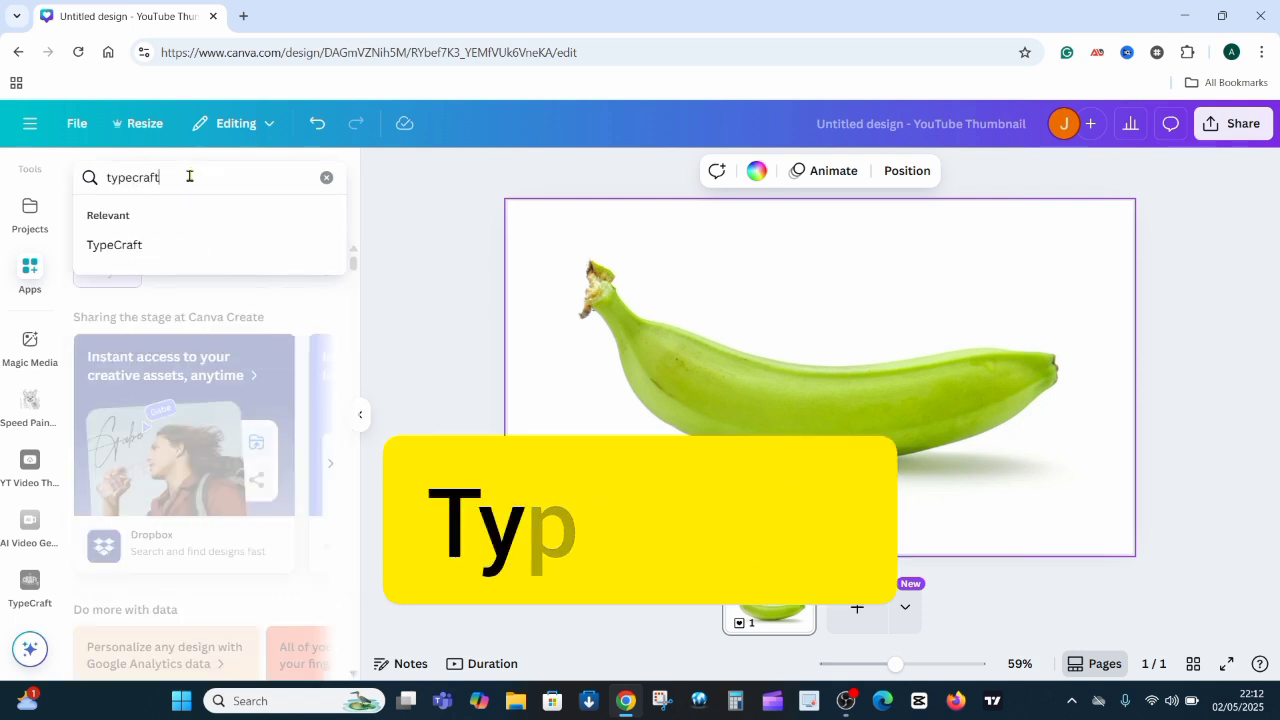
pyautogui.press('Return')
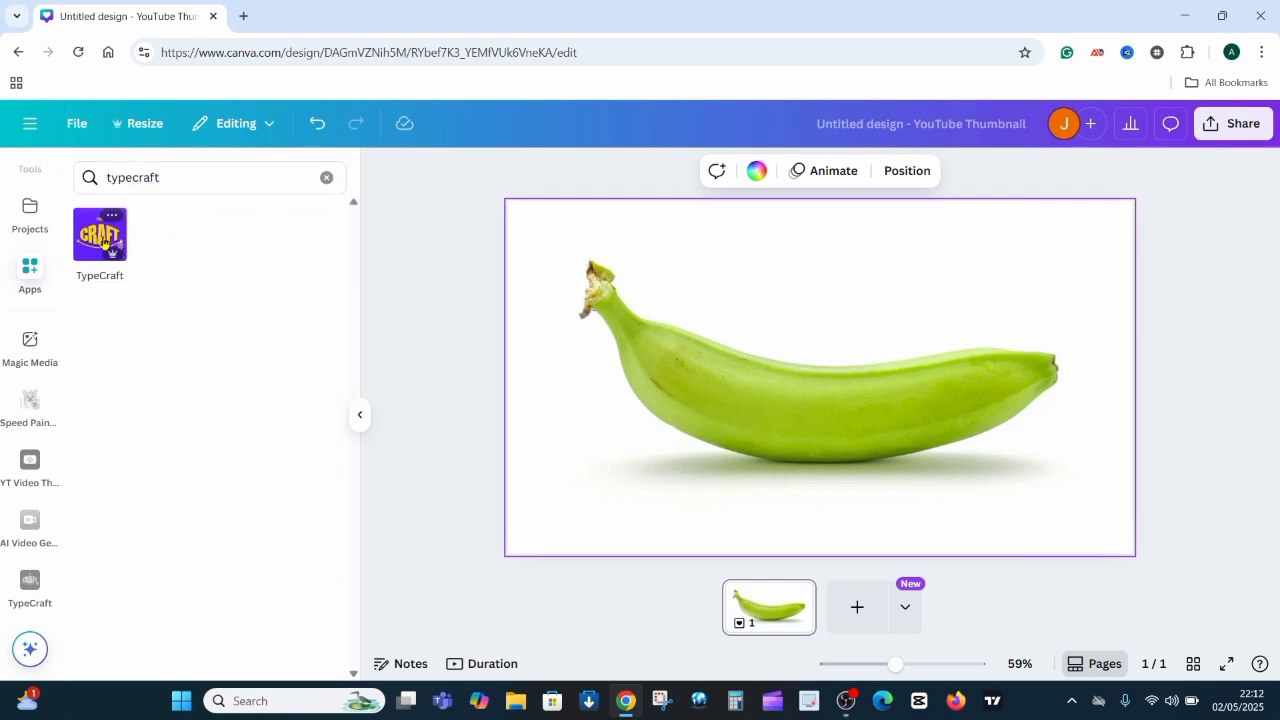
pyautogui.click(88, 248)
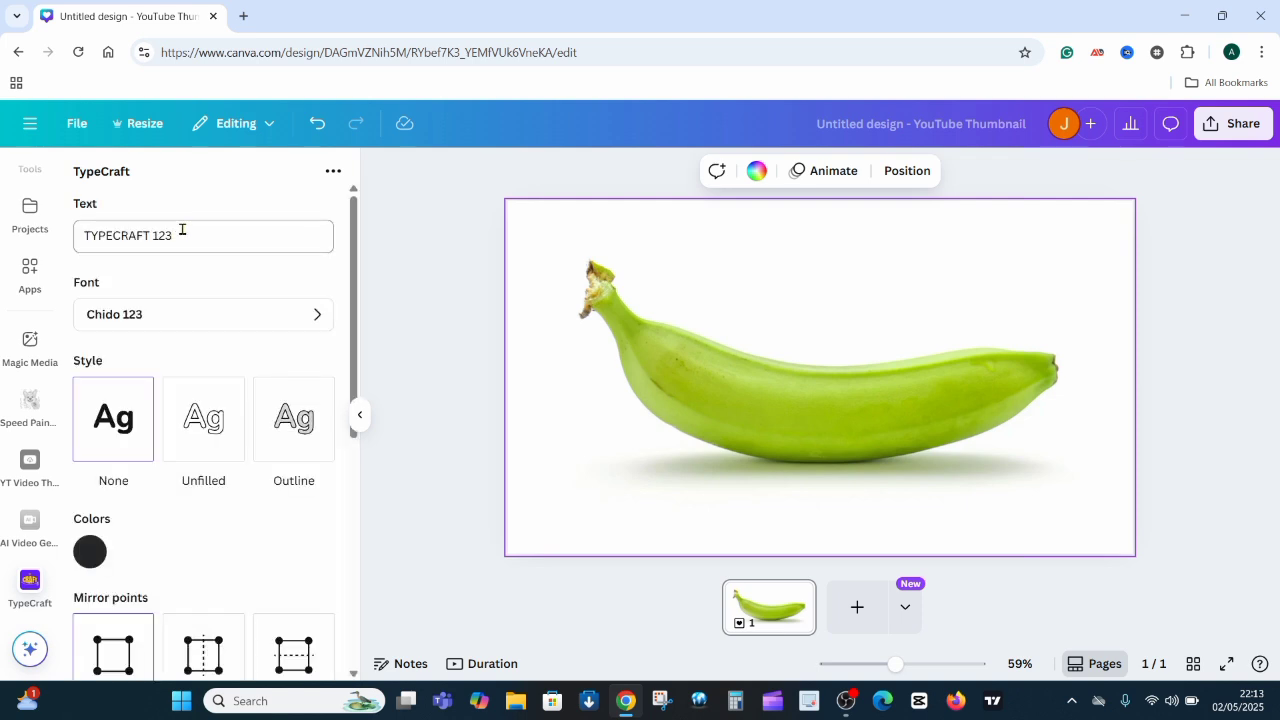
# Step: Replace the default TypeCraft text with "PLANTAIN"
pyautogui.click(185, 233)
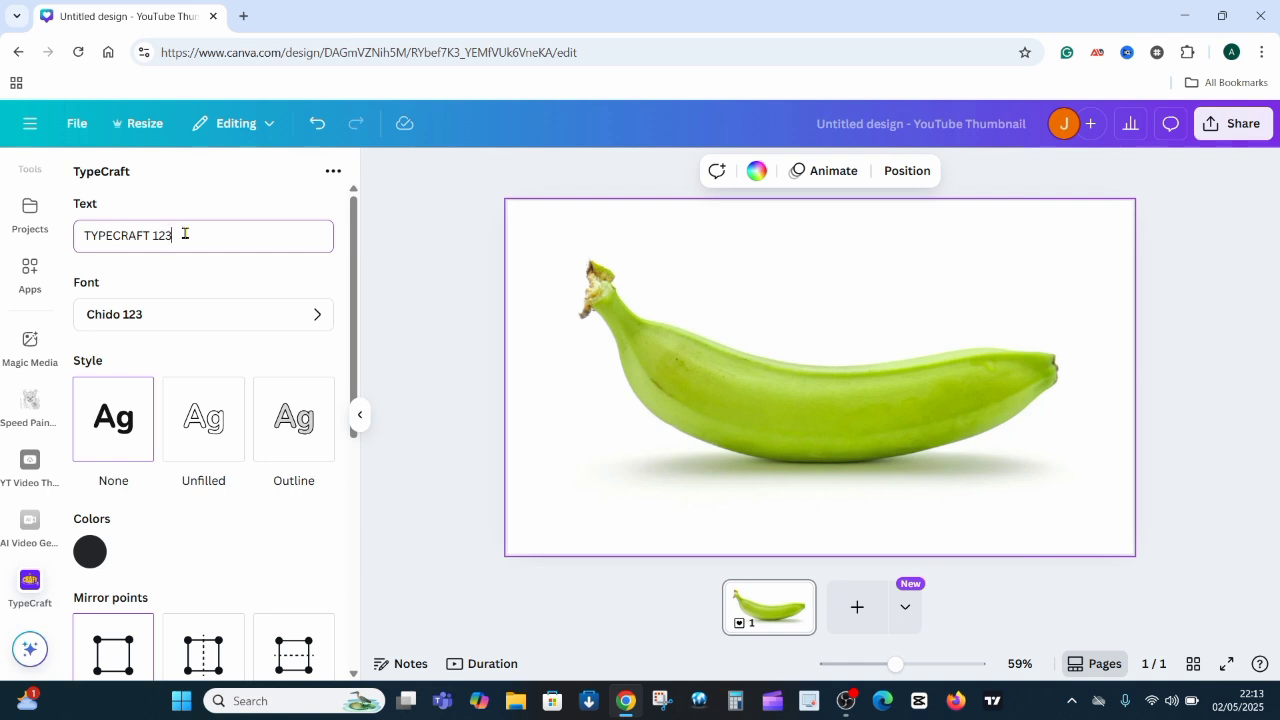
pyautogui.press('BackSpace')
pyautogui.press('BackSpace')
pyautogui.press('BackSpace')
pyautogui.press('BackSpace')
pyautogui.press('BackSpace')
pyautogui.press('BackSpace')
pyautogui.press('BackSpace')
pyautogui.press('BackSpace')
pyautogui.write('PLA')
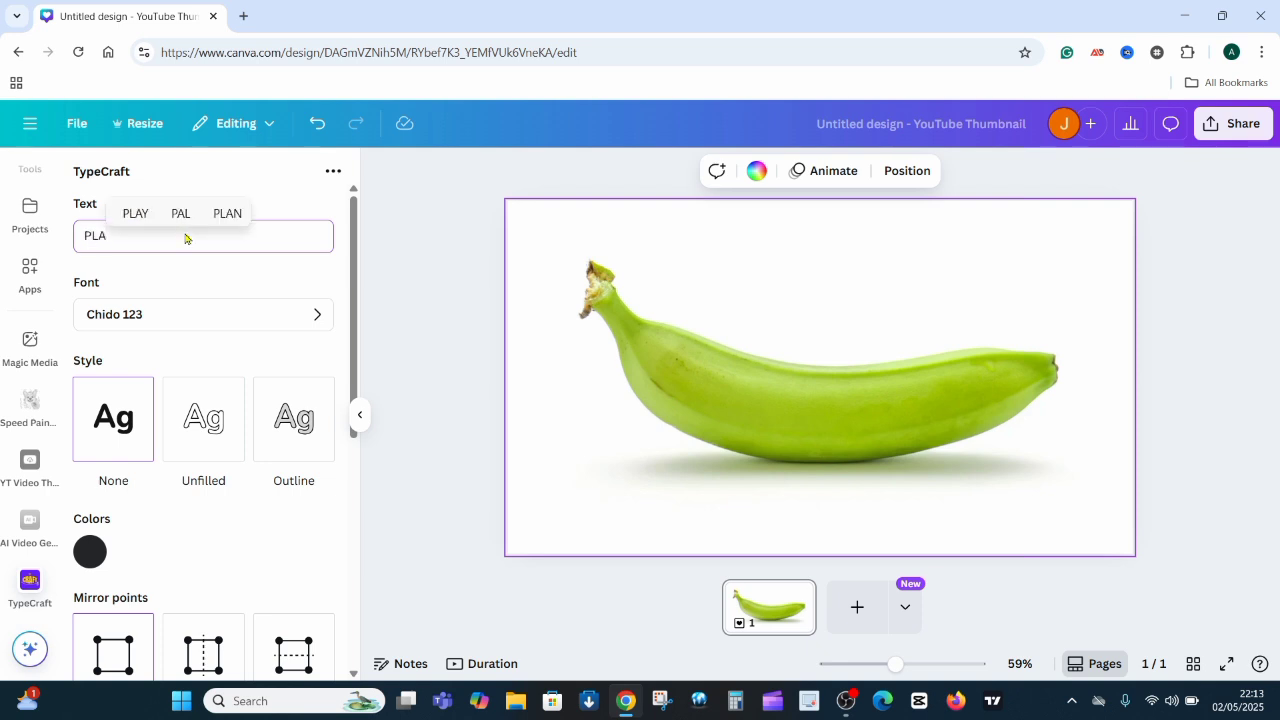
pyautogui.write('NTAI')
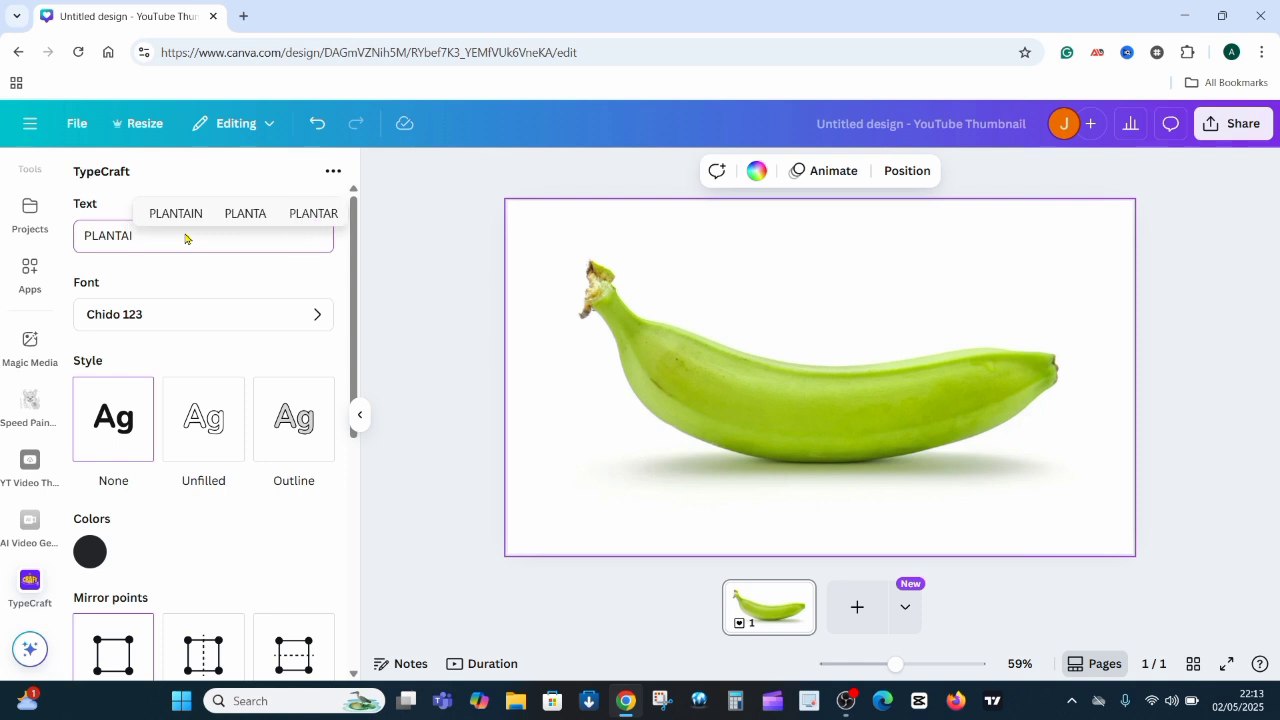
pyautogui.write('N')
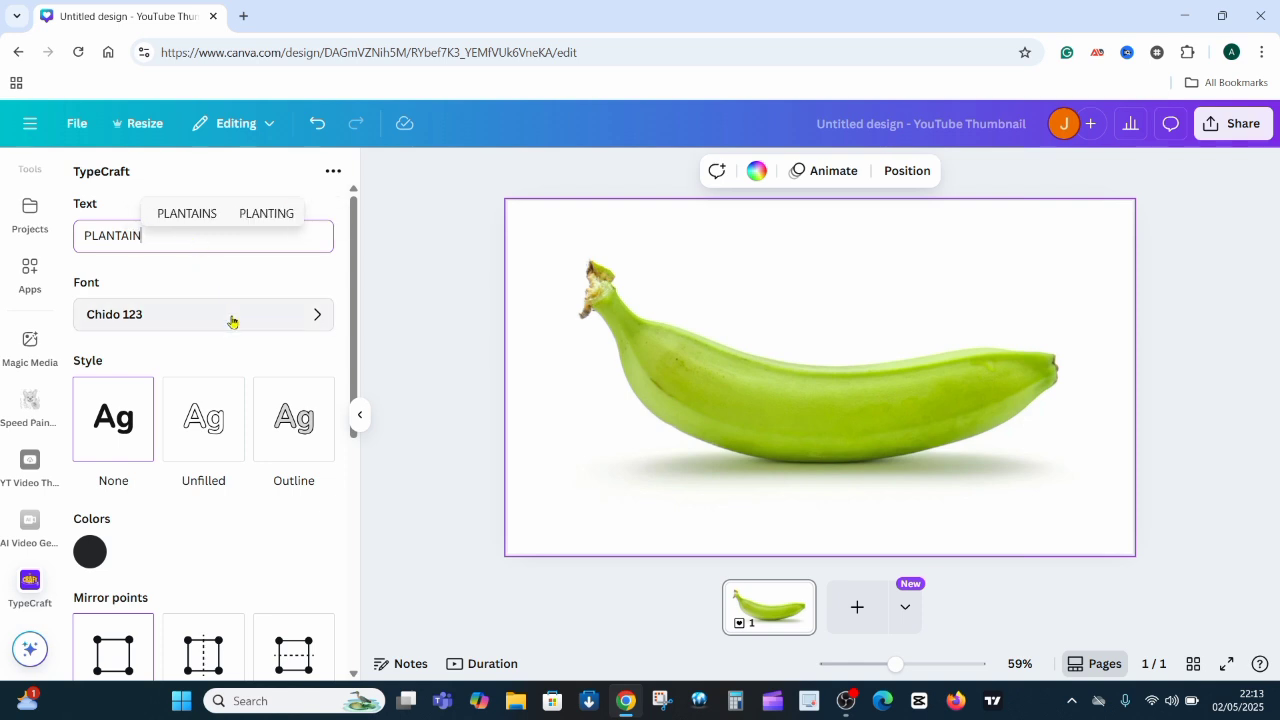
# Step: Set the font of the PLANTAIN text to Anton Regular 123 and return to the TypeCraft settings
pyautogui.click(281, 320)
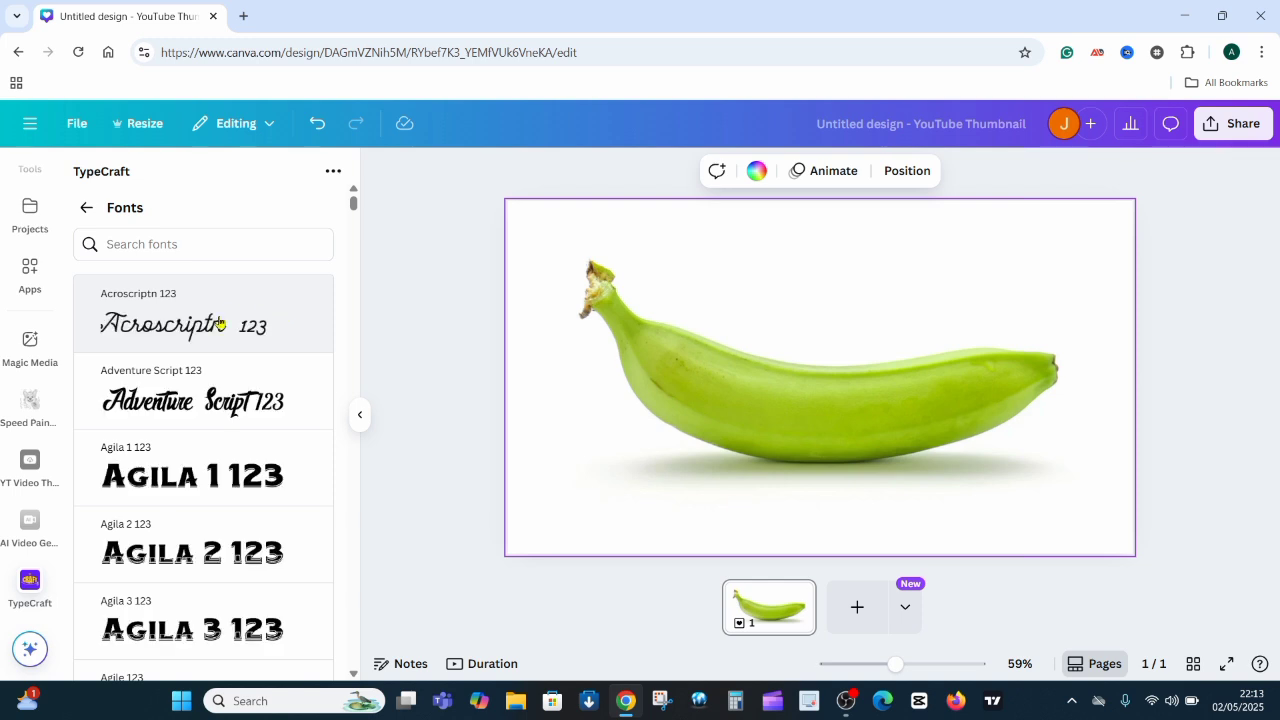
pyautogui.scroll(-5, 172, 420)
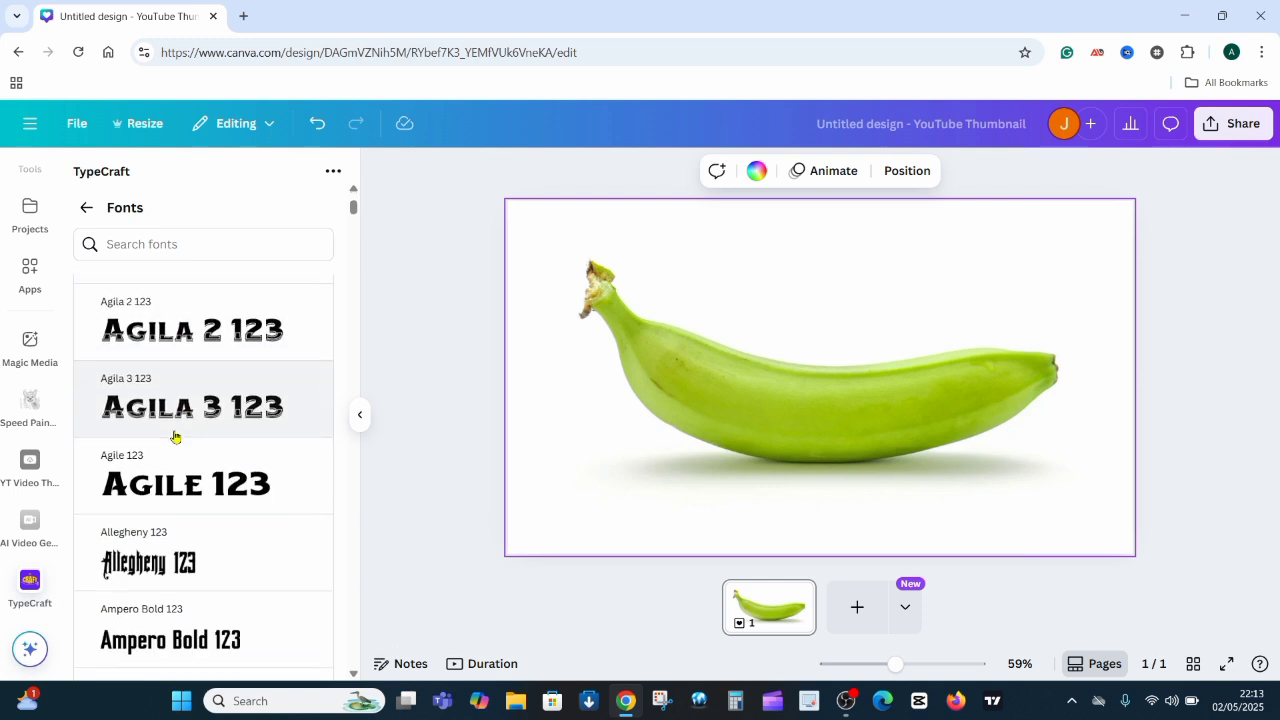
pyautogui.scroll(2, 174, 437)
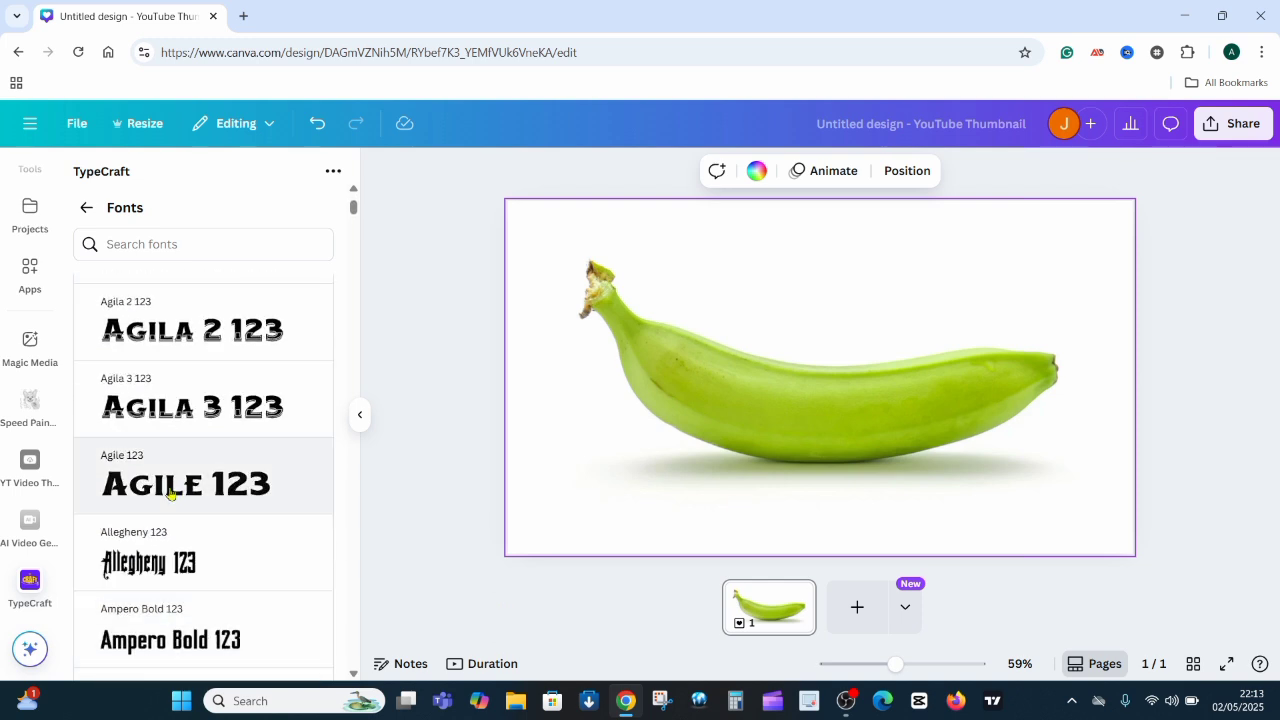
pyautogui.scroll(-1, 176, 434)
pyautogui.scroll(-4, 177, 432)
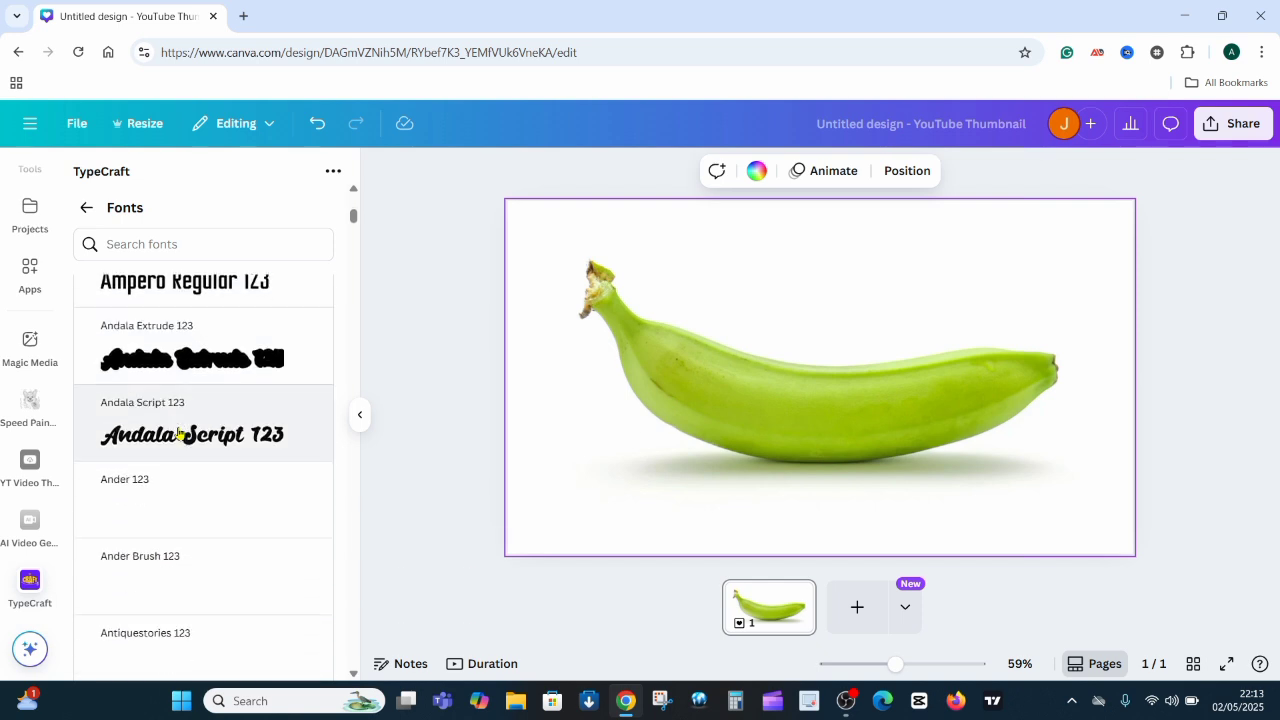
pyautogui.scroll(-5, 180, 430)
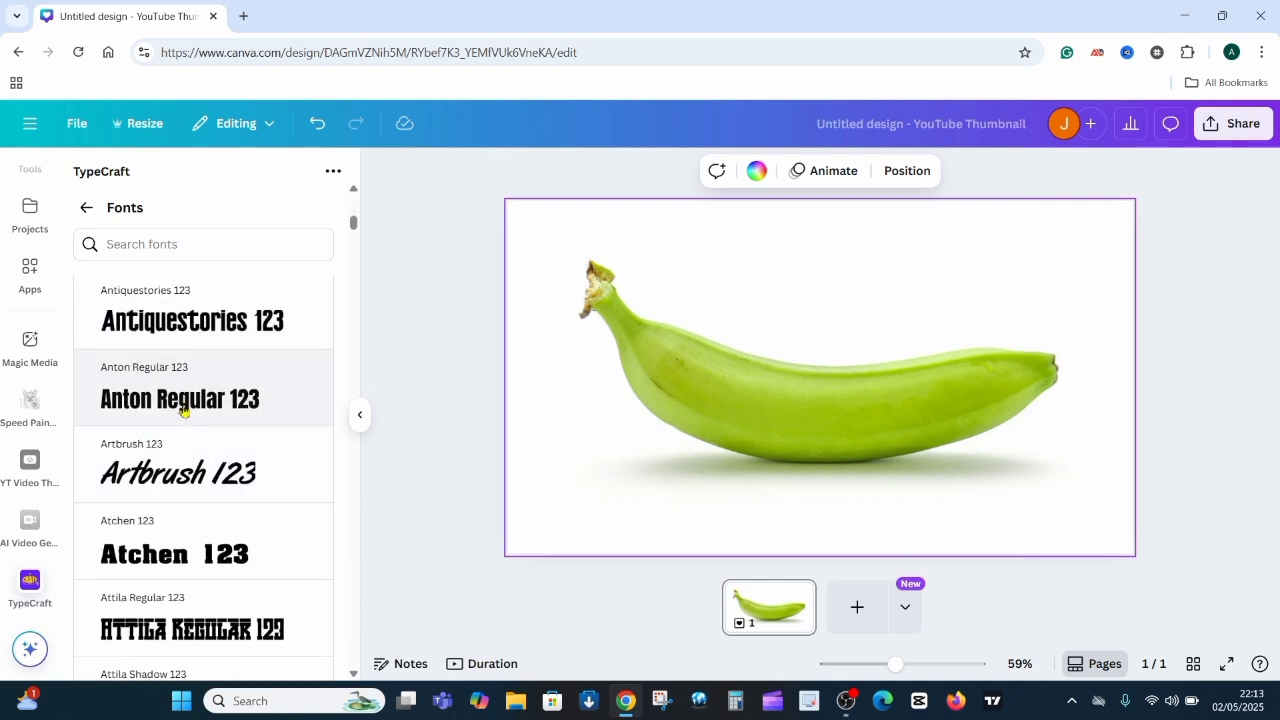
pyautogui.click(183, 411)
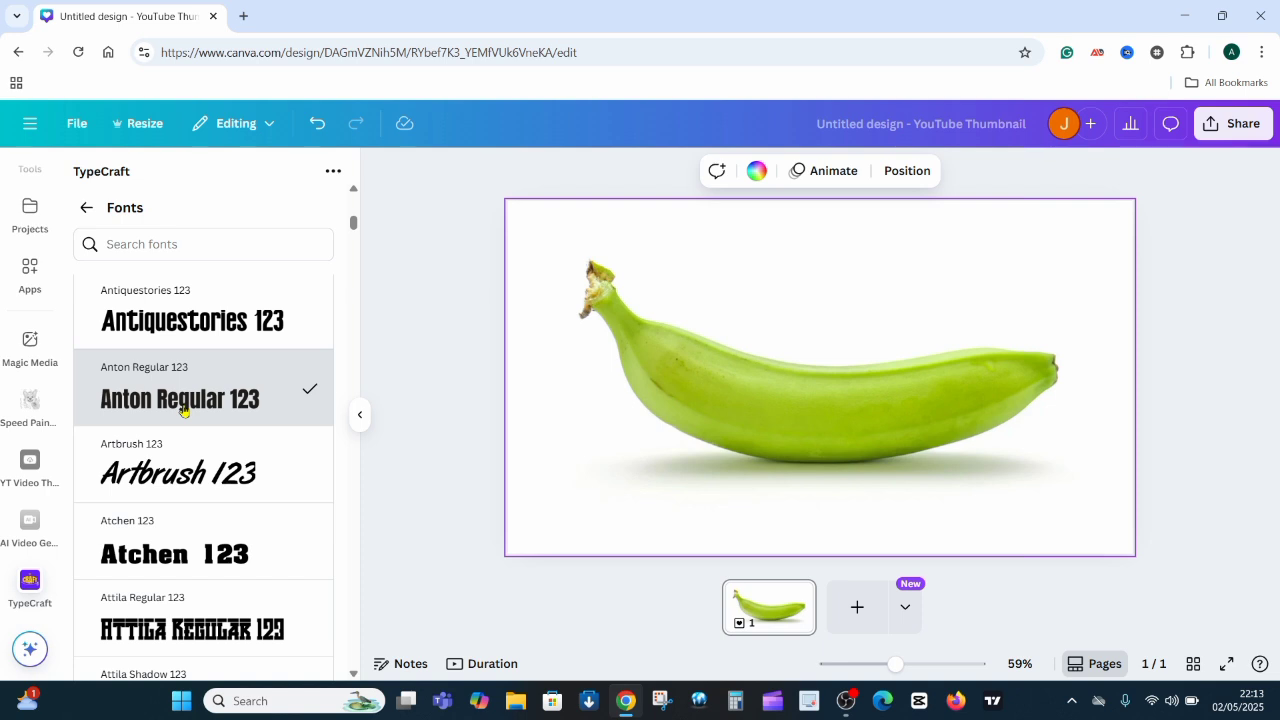
pyautogui.click(88, 210)
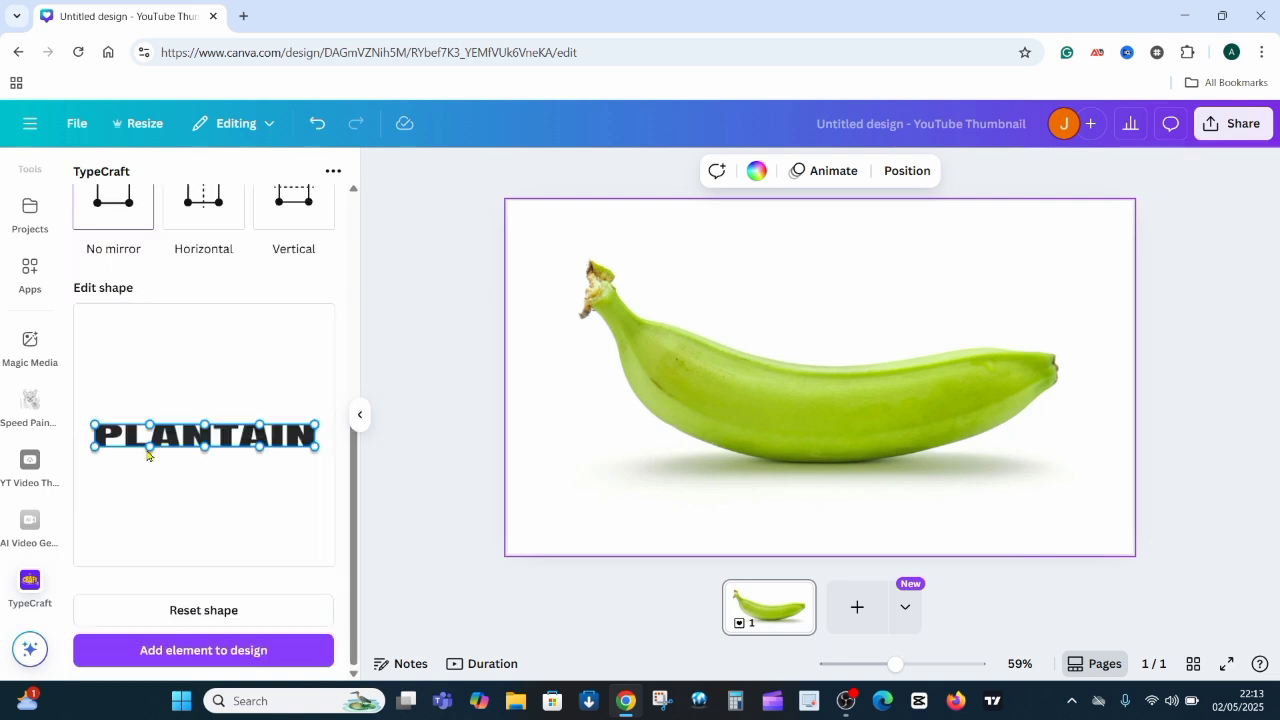
# Step: Change the PLANTAIN text color to near-white #FEFFFF and close the color picker
pyautogui.scroll(3, 146, 455)
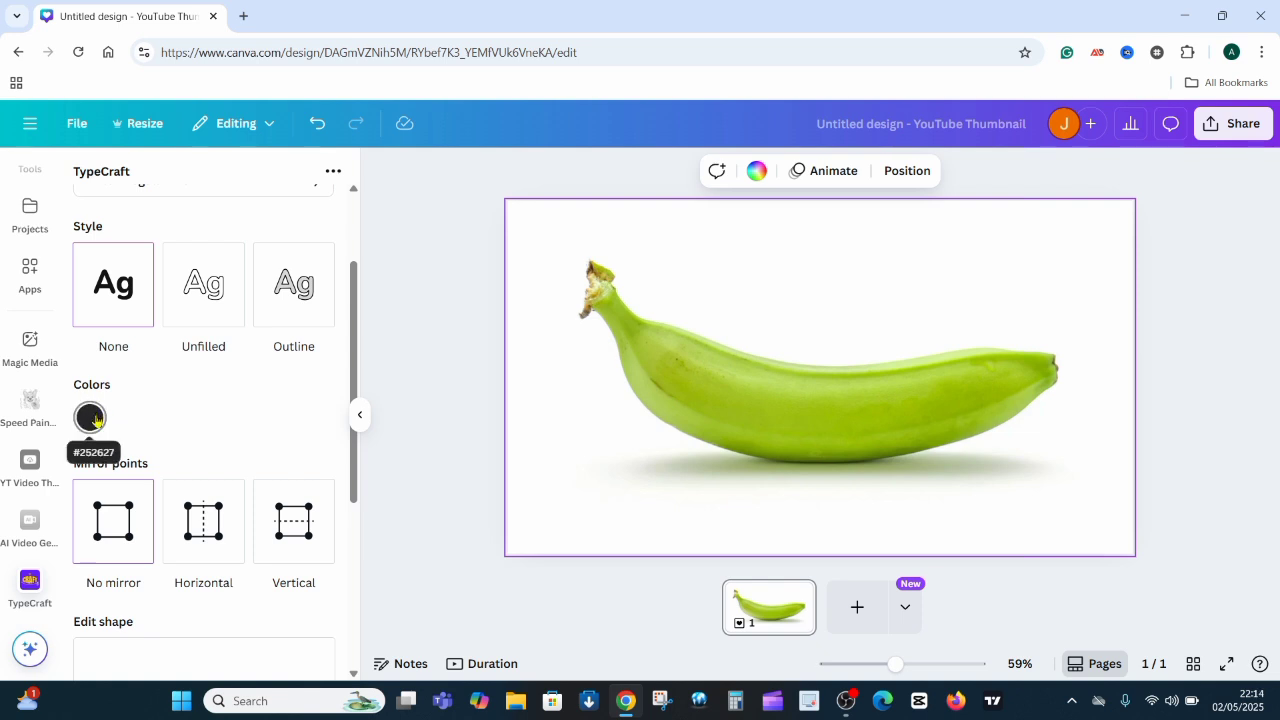
pyautogui.click(96, 419)
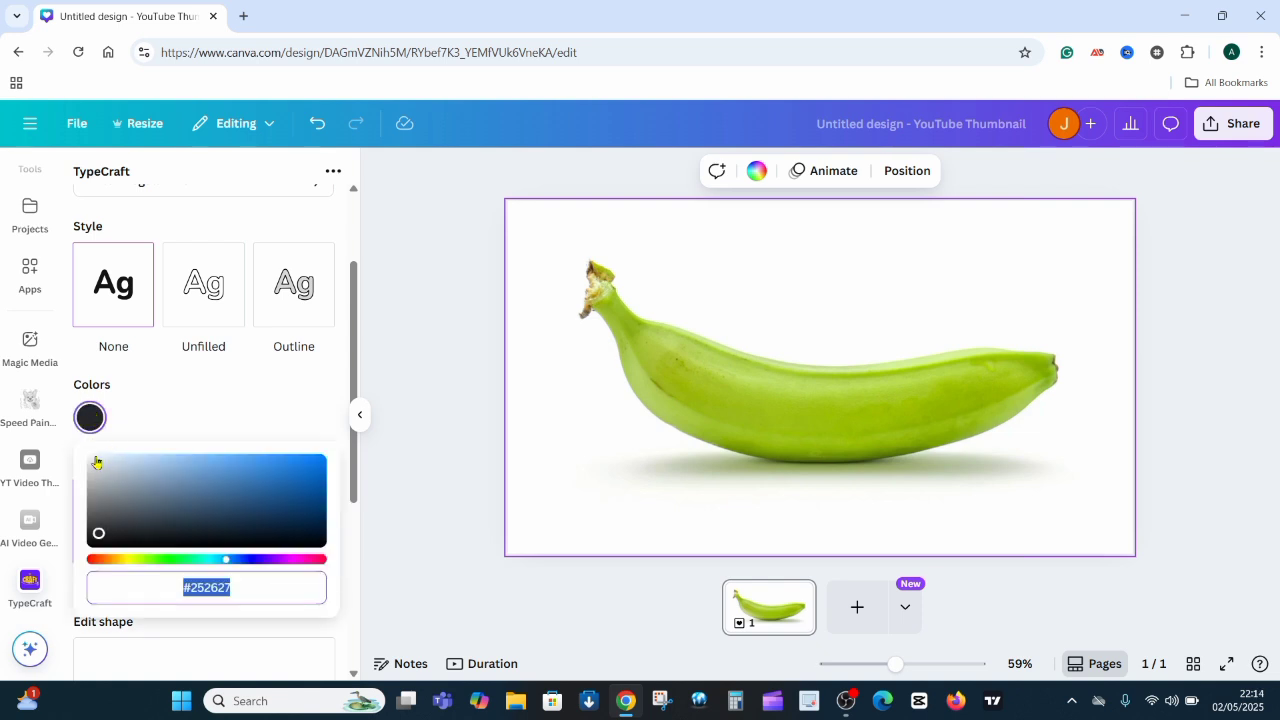
pyautogui.moveTo(96, 461); pyautogui.dragTo(89, 449)
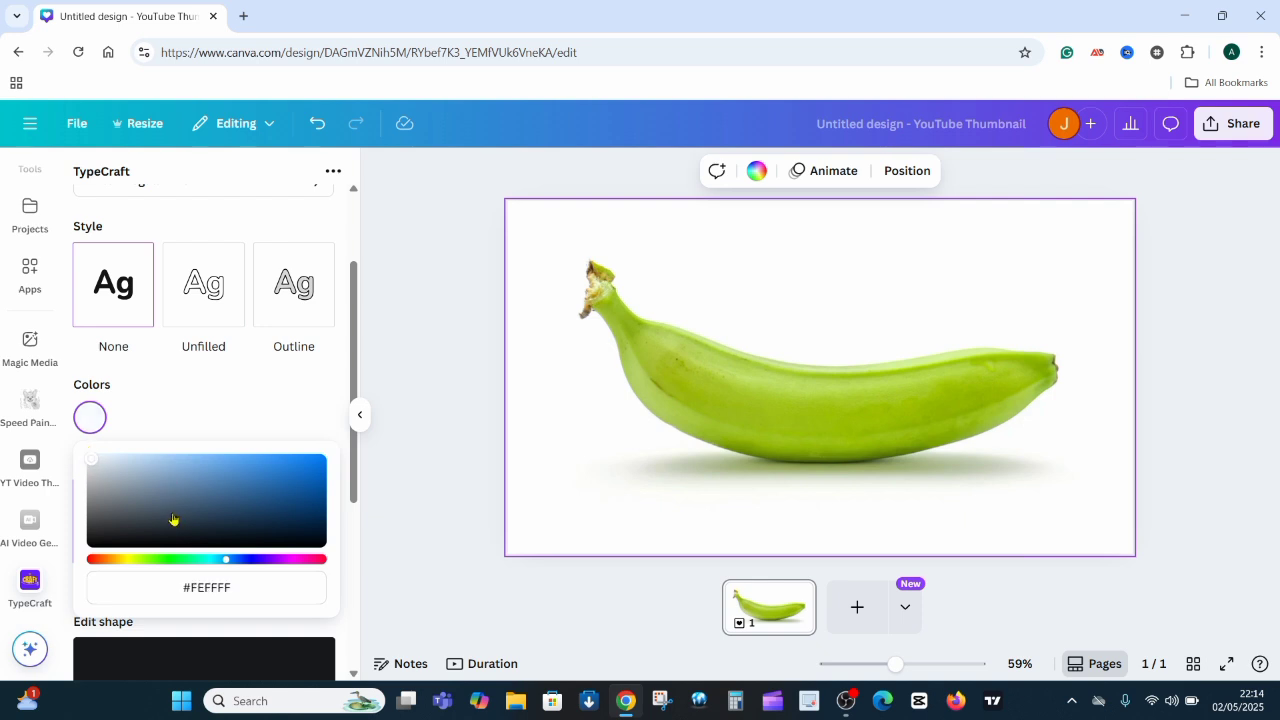
pyautogui.scroll(-3, 200, 530)
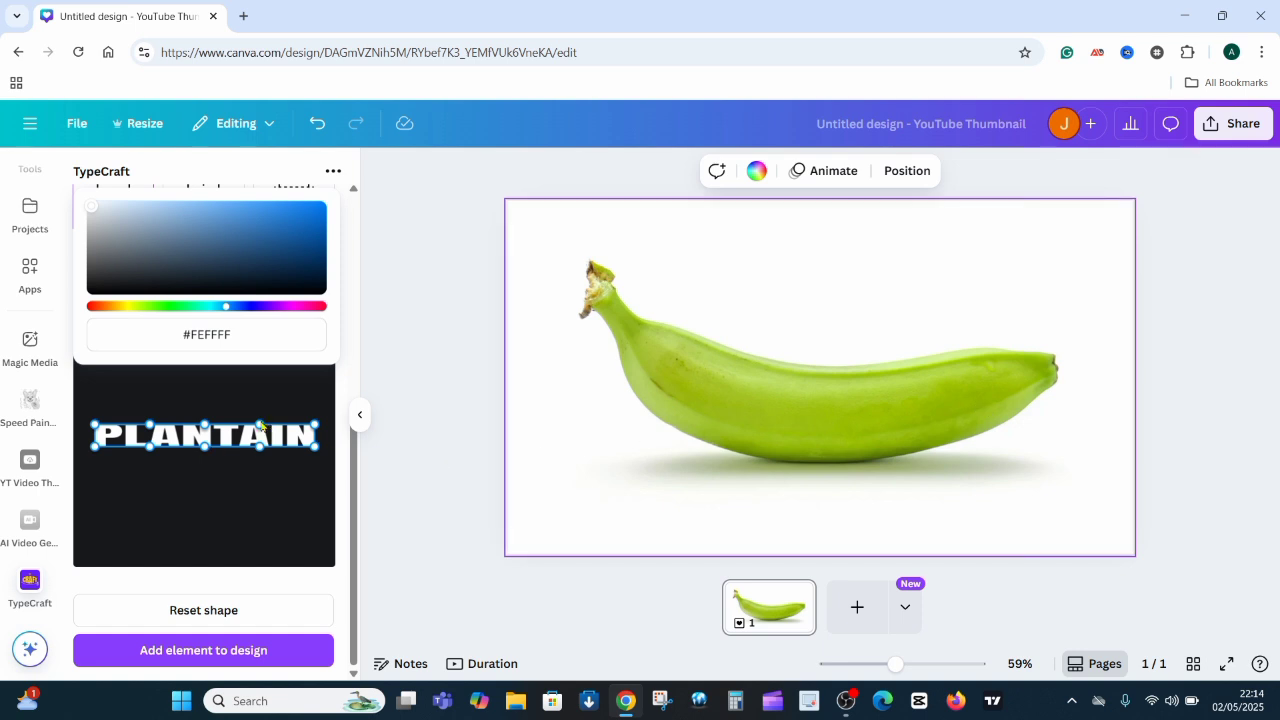
pyautogui.click(205, 451)
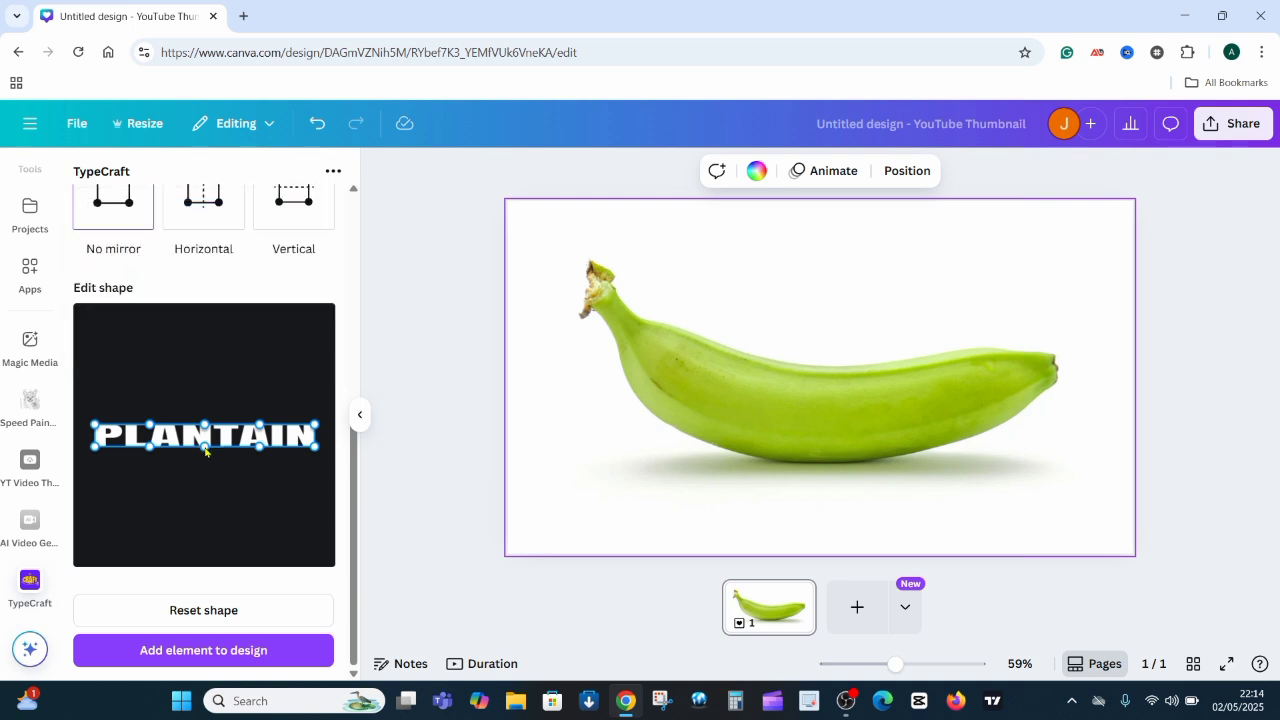
# Step: Bend the PLANTAIN lettering into a downward arc with raised ends, and add it to the design over the plantain's body
pyautogui.moveTo(205, 451); pyautogui.dragTo(206, 493)
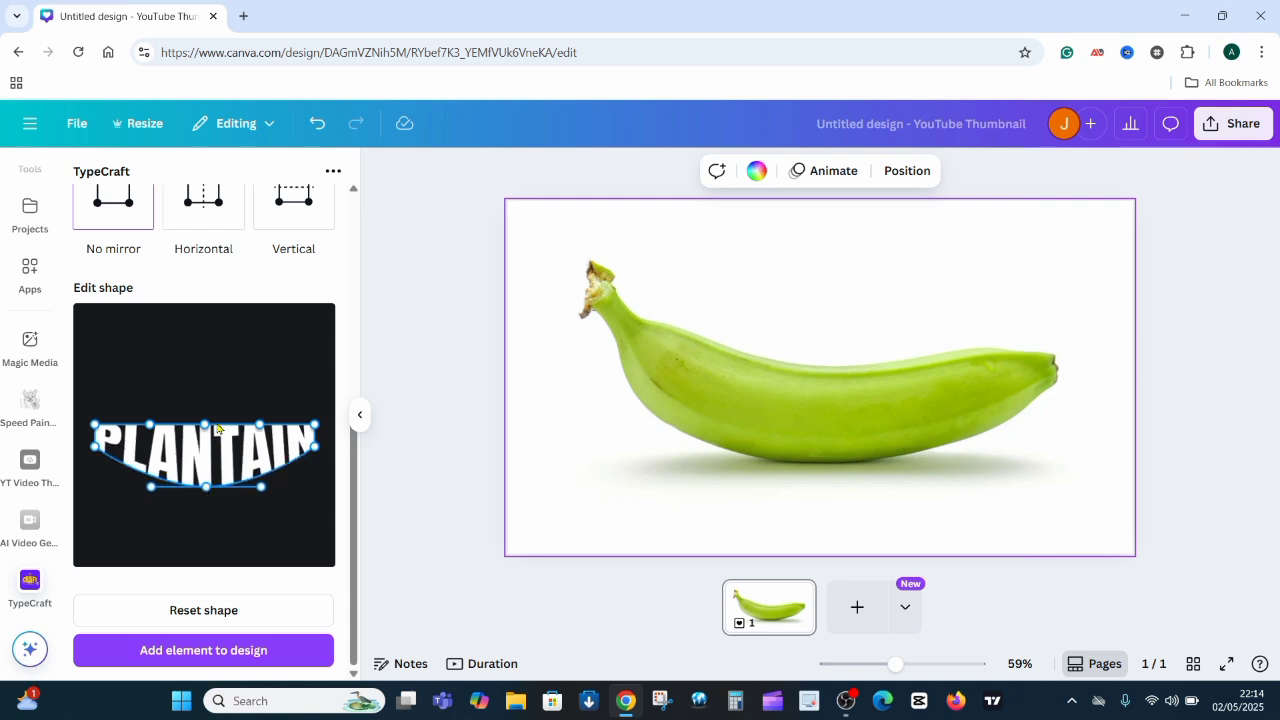
pyautogui.moveTo(206, 429); pyautogui.dragTo(207, 450)
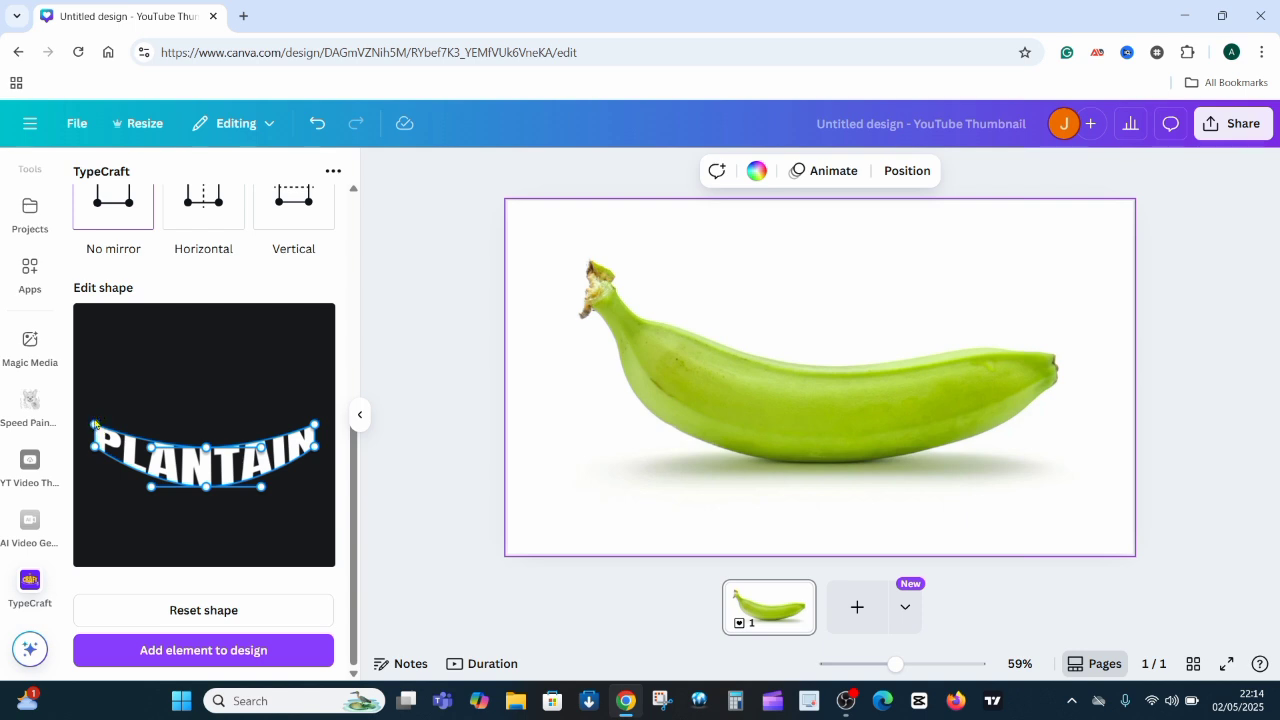
pyautogui.moveTo(100, 430); pyautogui.dragTo(95, 412)
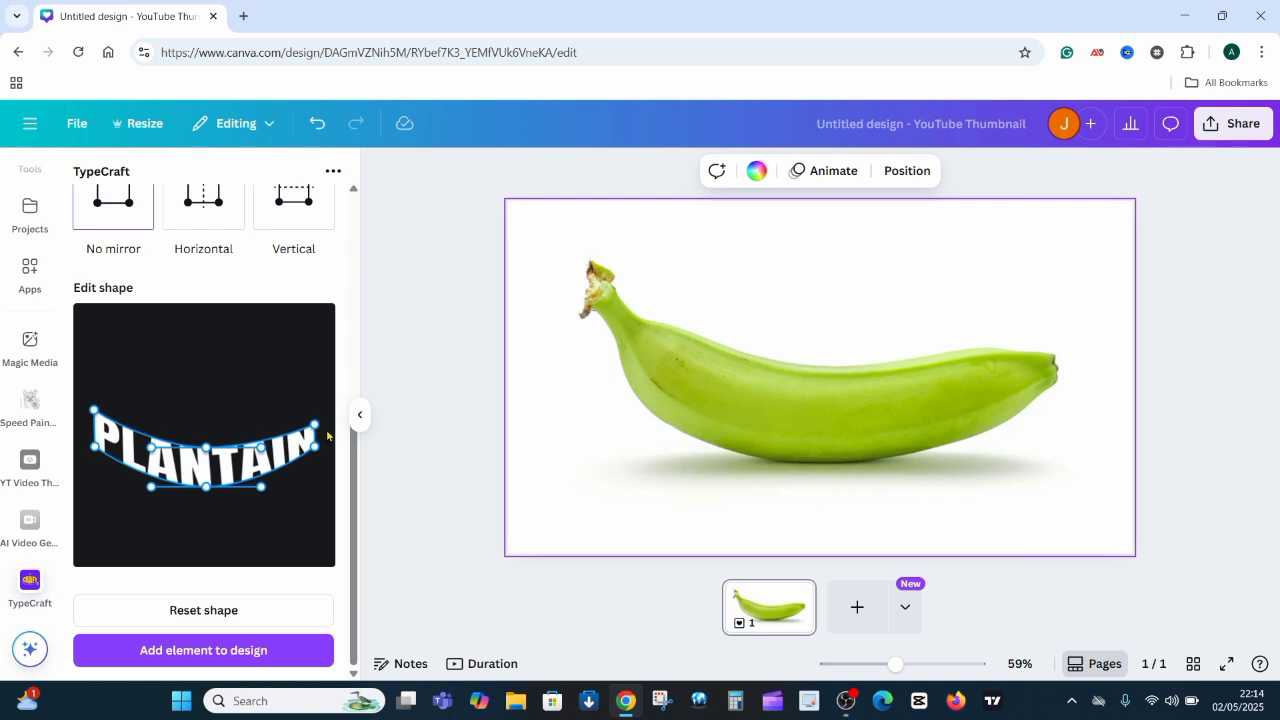
pyautogui.moveTo(313, 428); pyautogui.dragTo(313, 415)
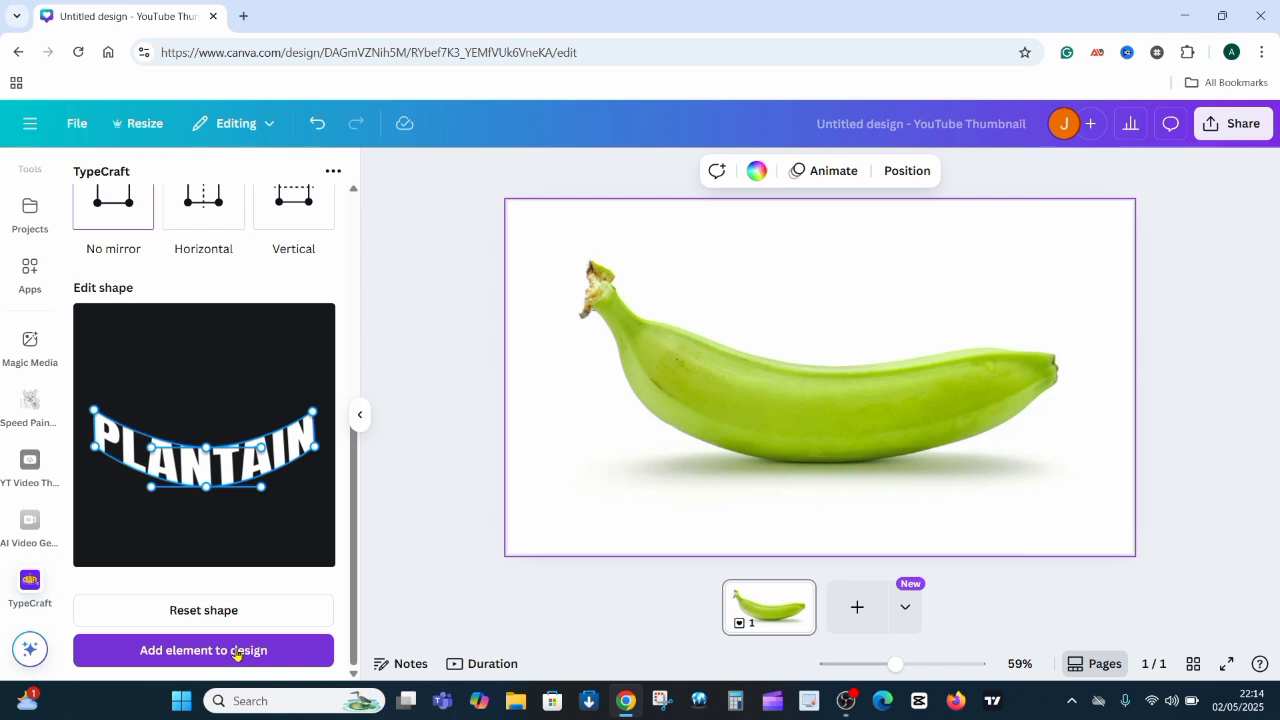
pyautogui.click(234, 652)
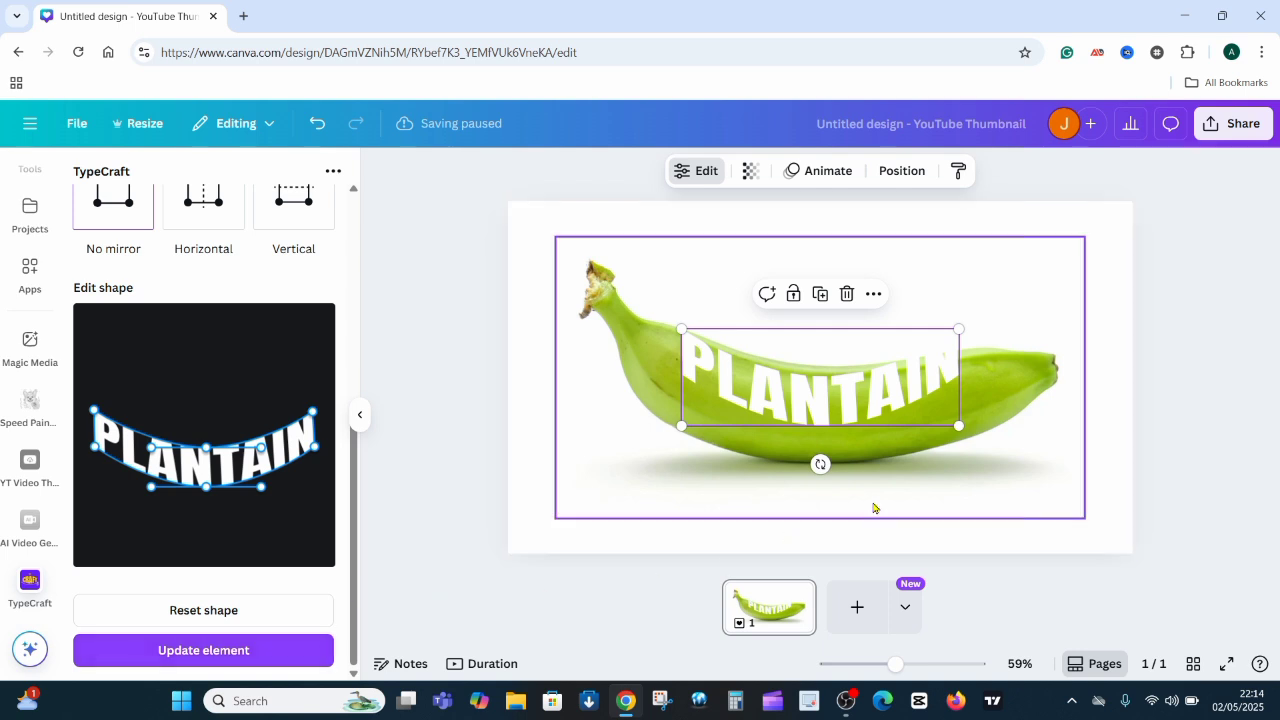
pyautogui.moveTo(865, 388); pyautogui.dragTo(853, 403)
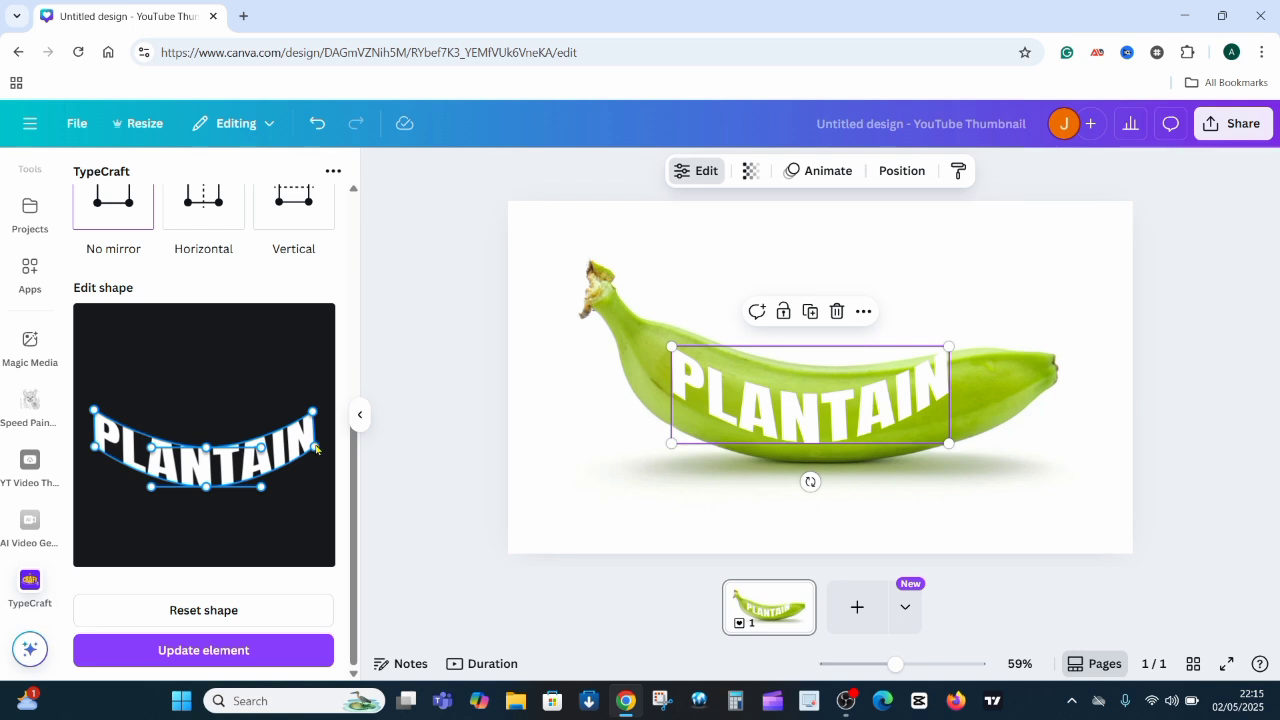
# Step: Make the arched lettering taller by lowering its bottom edge and raising its upper middle, then update it and reposition it on the plantain
pyautogui.moveTo(315, 449); pyautogui.dragTo(319, 466)
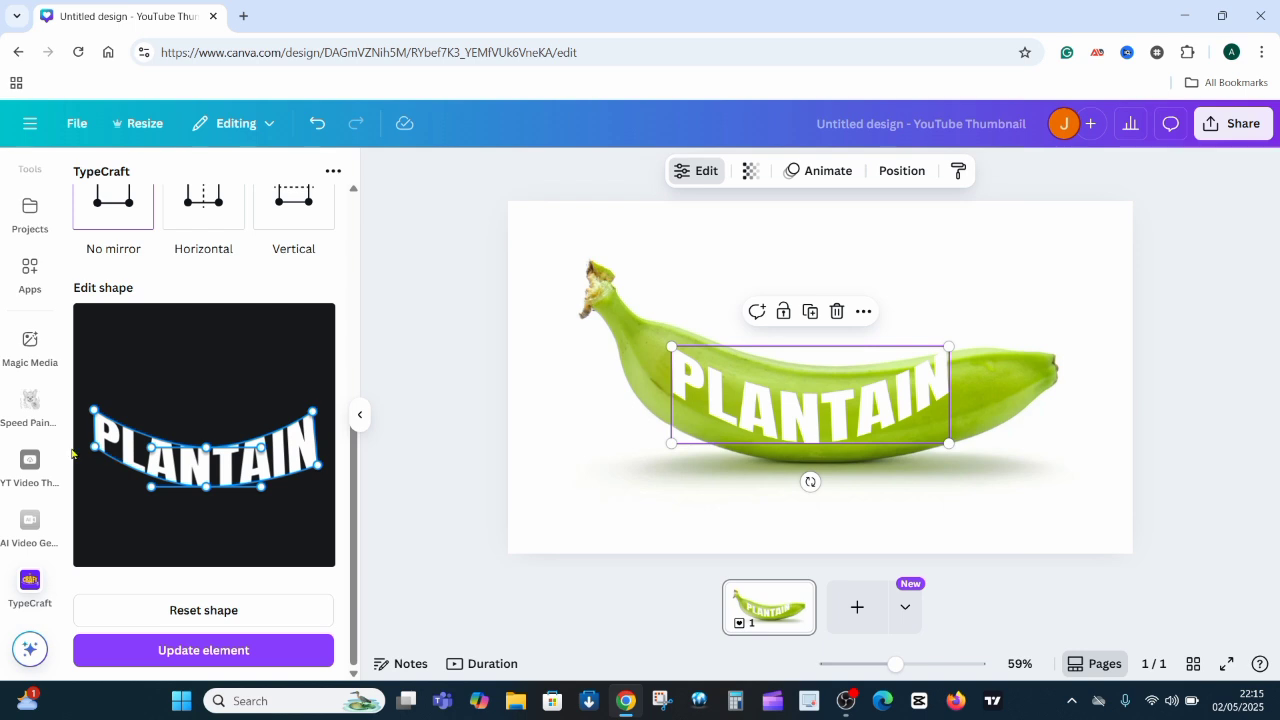
pyautogui.moveTo(94, 447); pyautogui.dragTo(92, 465)
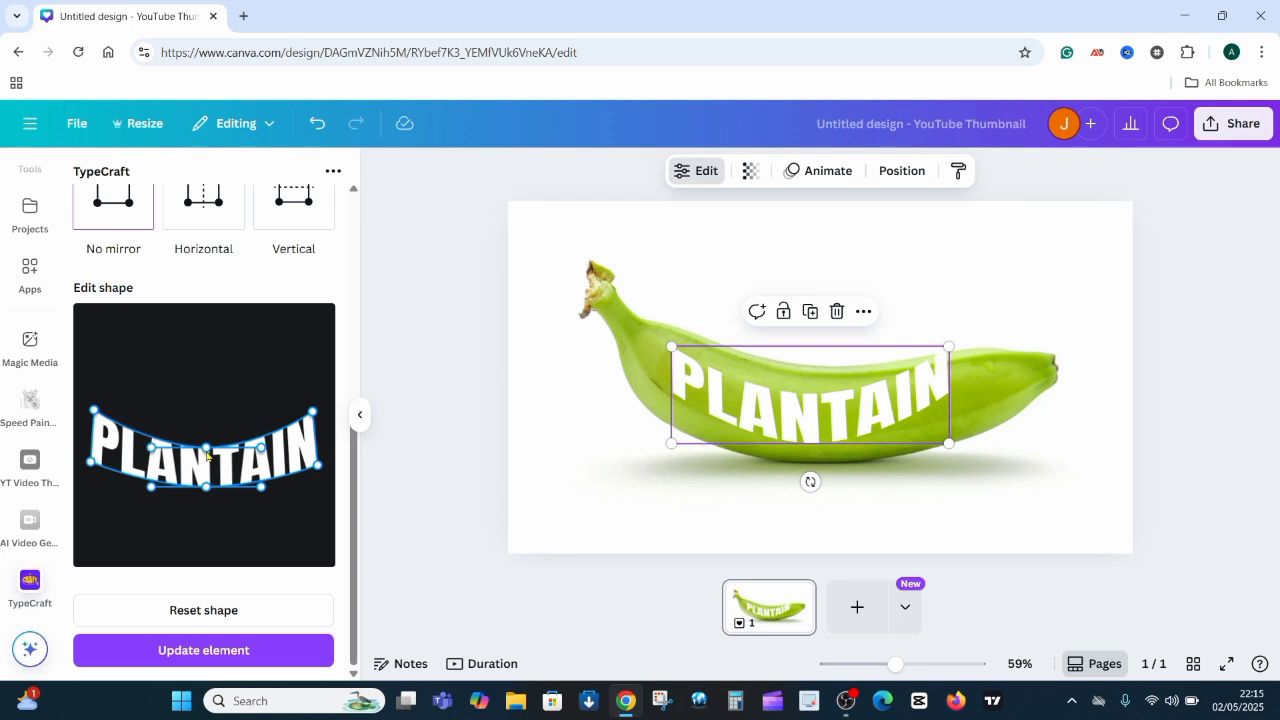
pyautogui.moveTo(208, 449); pyautogui.dragTo(201, 446)
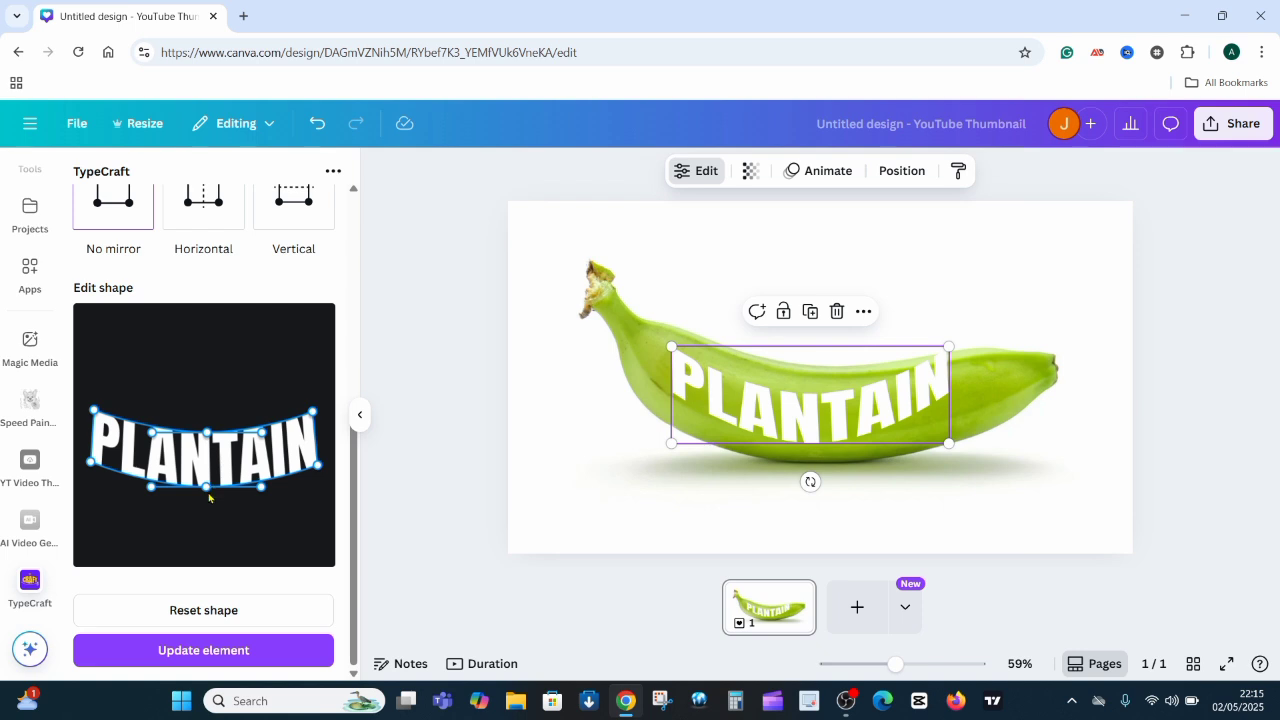
pyautogui.moveTo(206, 487); pyautogui.dragTo(205, 503)
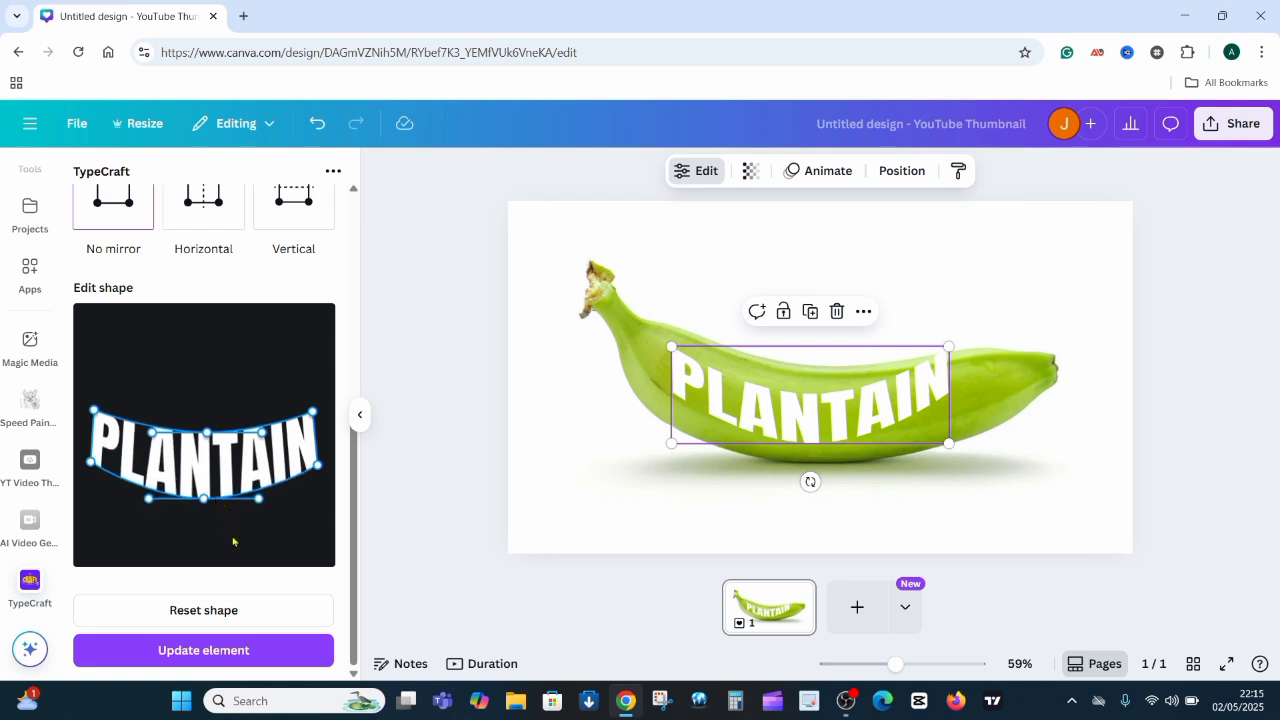
pyautogui.click(218, 656)
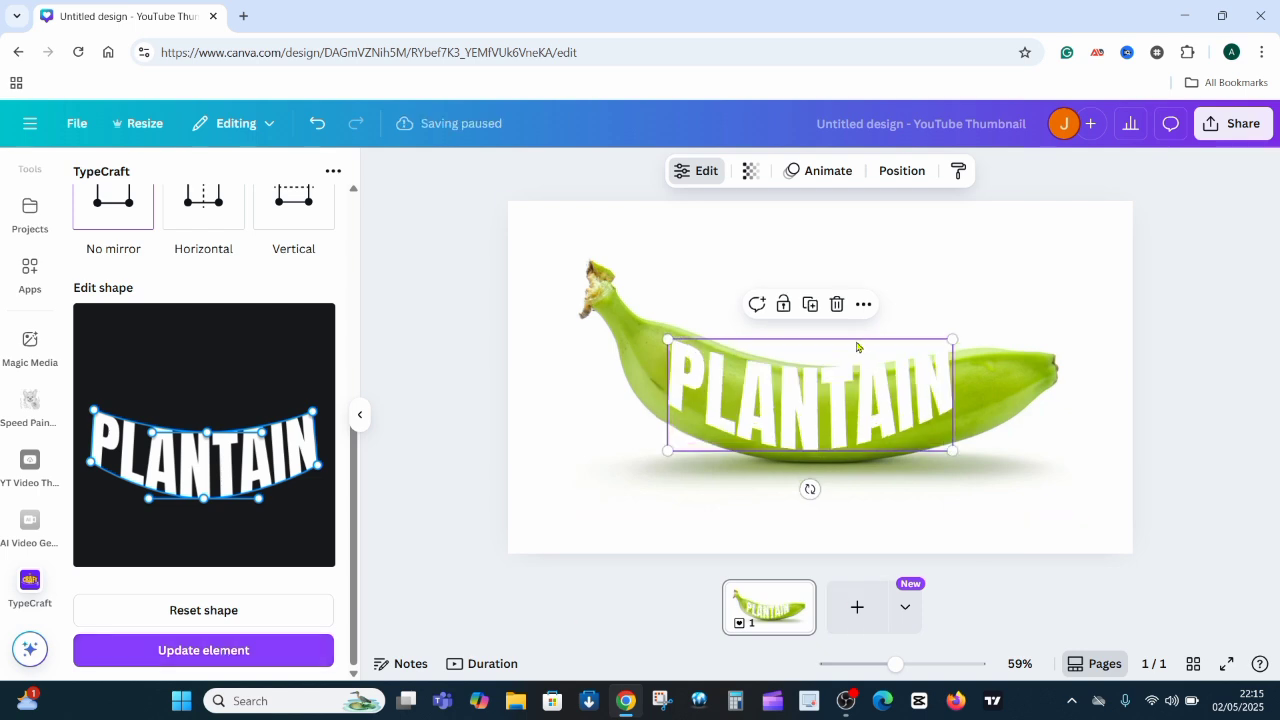
pyautogui.moveTo(842, 390); pyautogui.dragTo(847, 391)
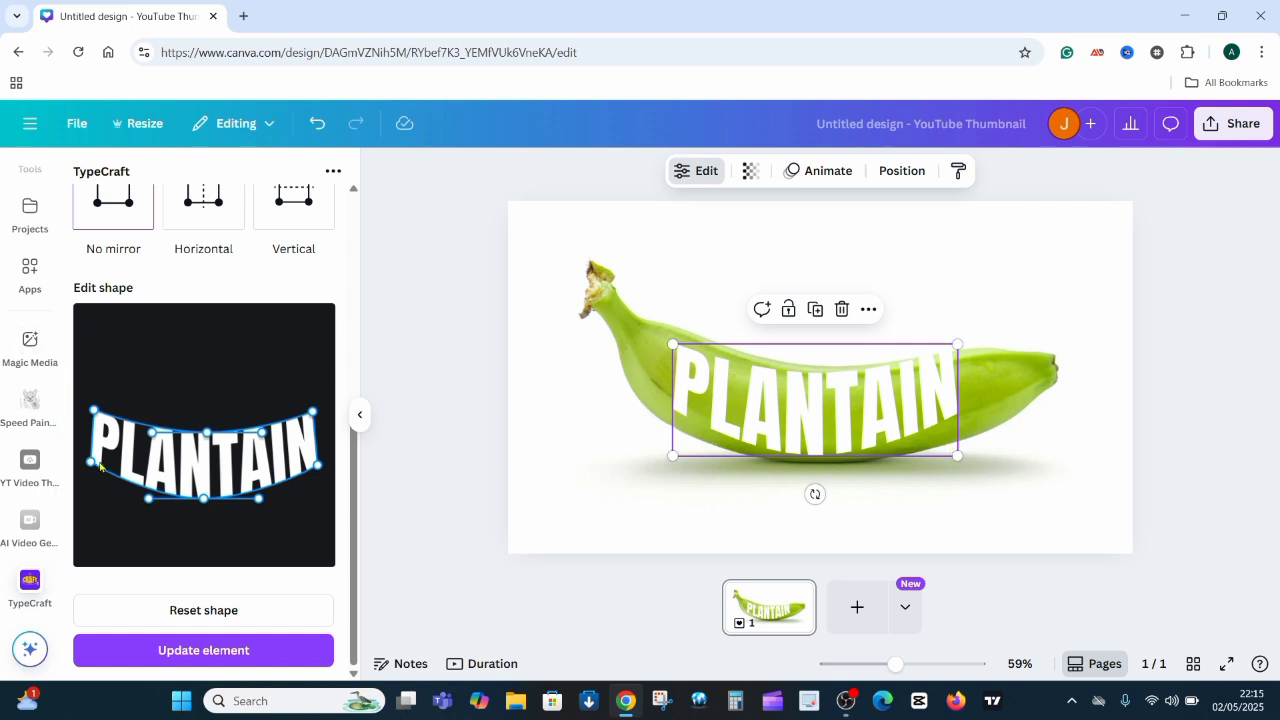
# Step: Extend the lettering's bottom corners and lower middle further down, update the element, and slightly enlarge it to fill the plantain
pyautogui.moveTo(88, 464); pyautogui.dragTo(90, 471)
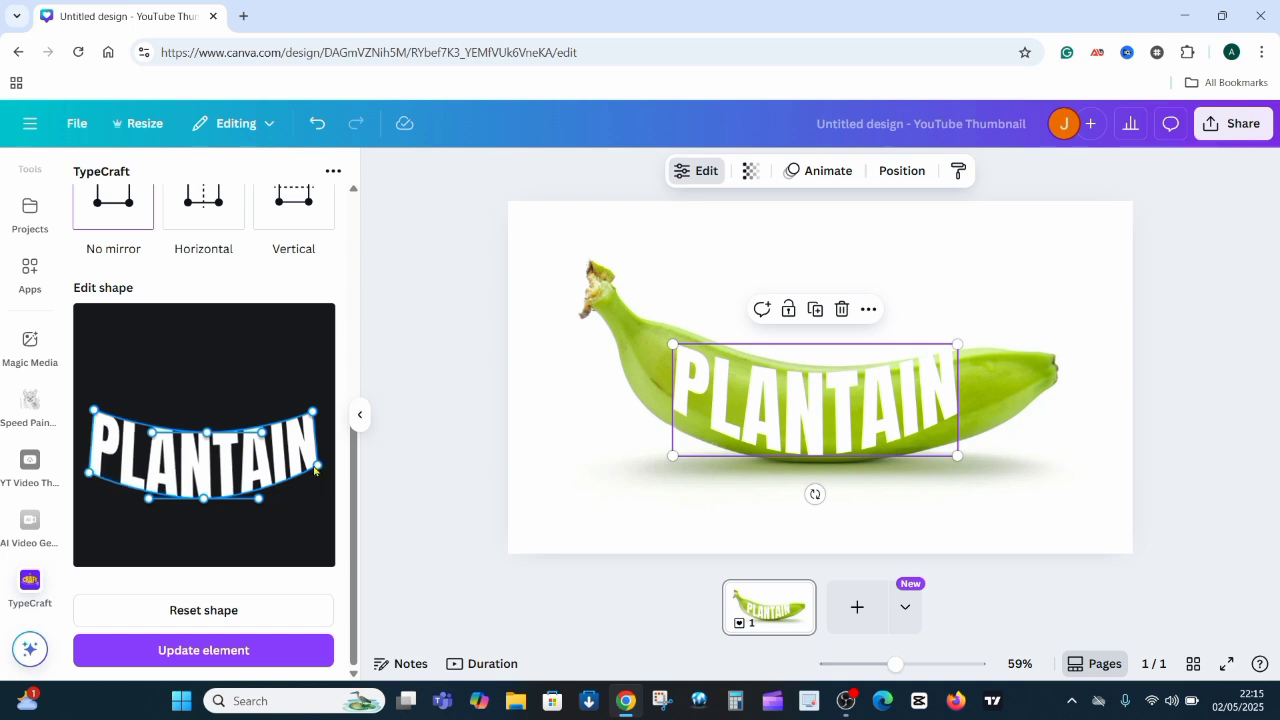
pyautogui.moveTo(314, 468); pyautogui.dragTo(316, 481)
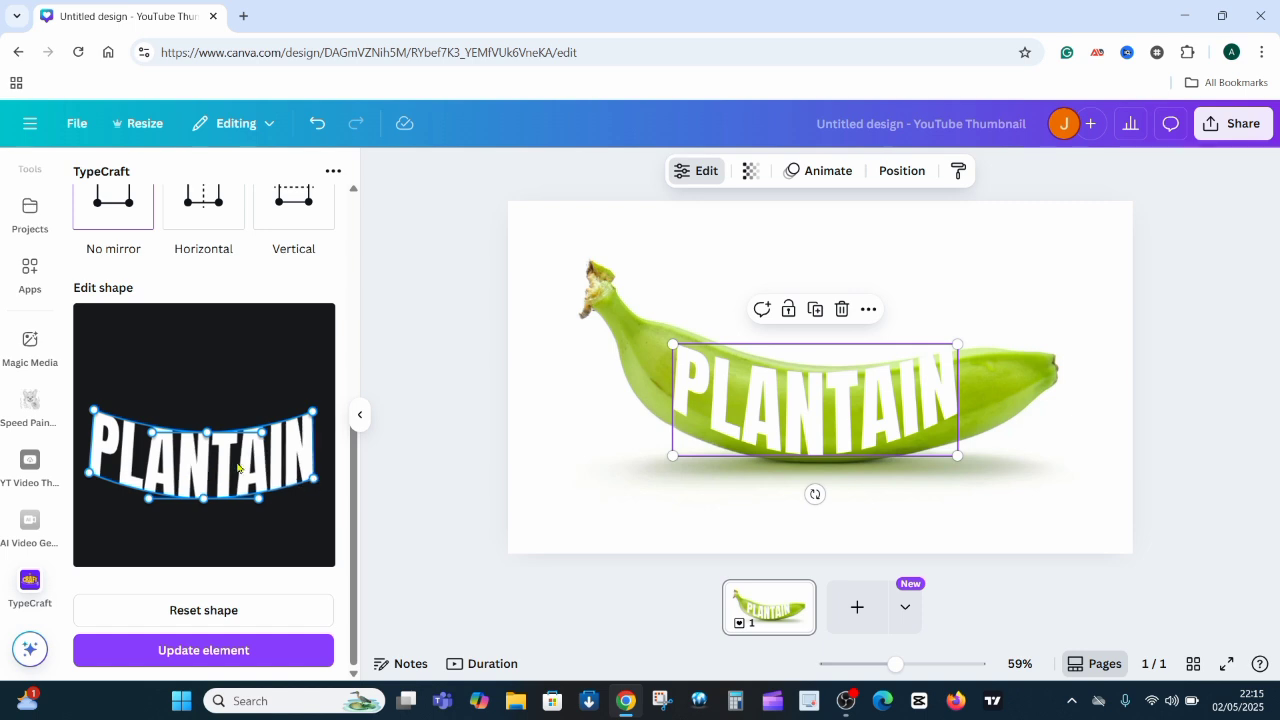
pyautogui.moveTo(204, 501); pyautogui.dragTo(209, 509)
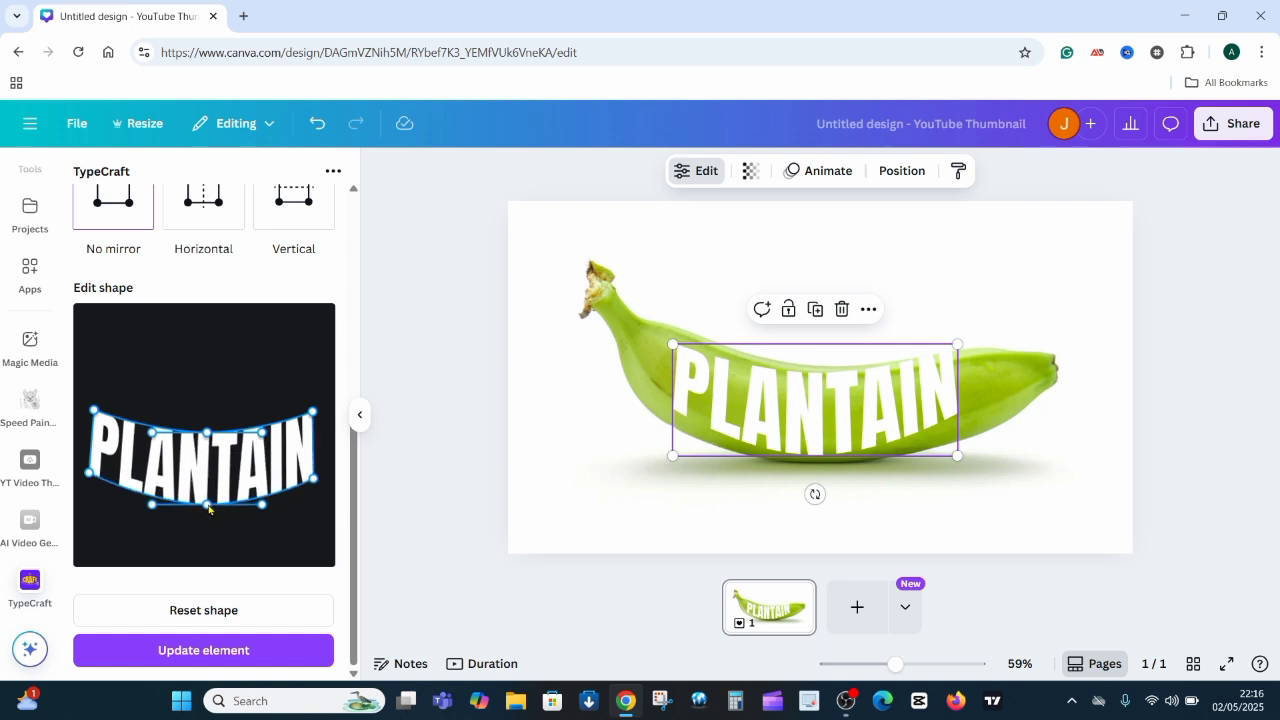
pyautogui.click(219, 655)
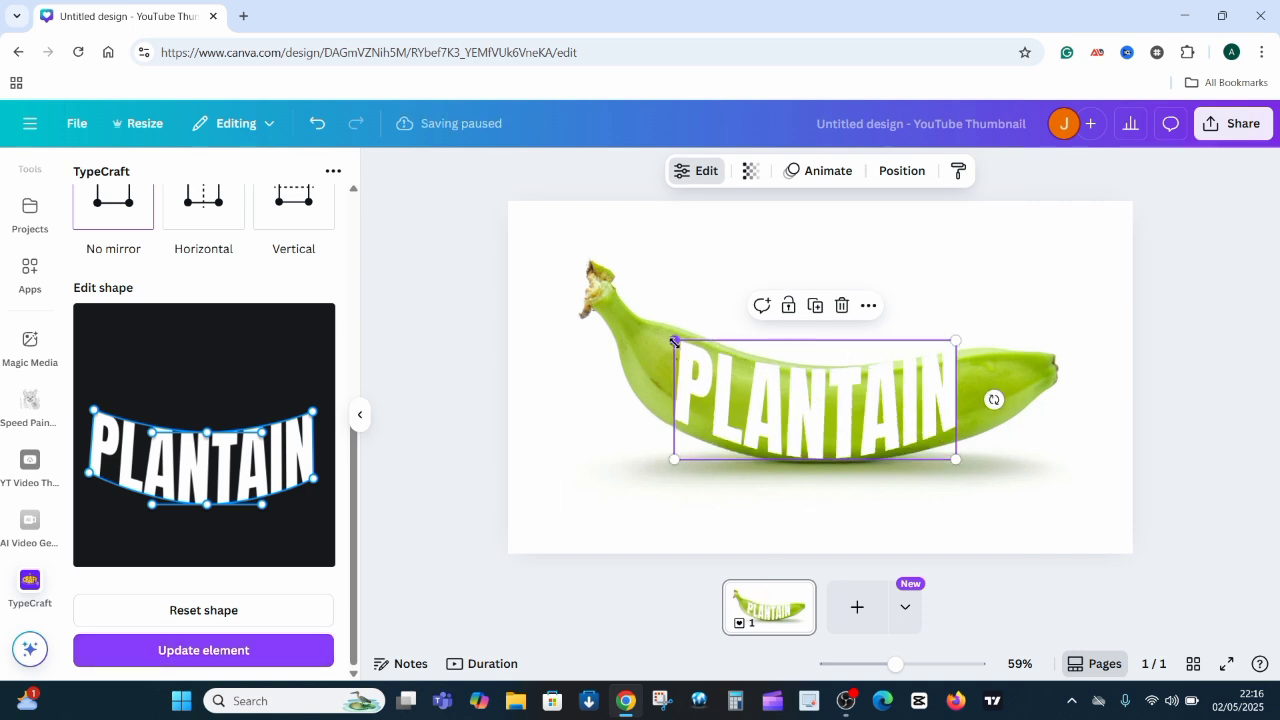
pyautogui.moveTo(674, 340); pyautogui.dragTo(662, 335)
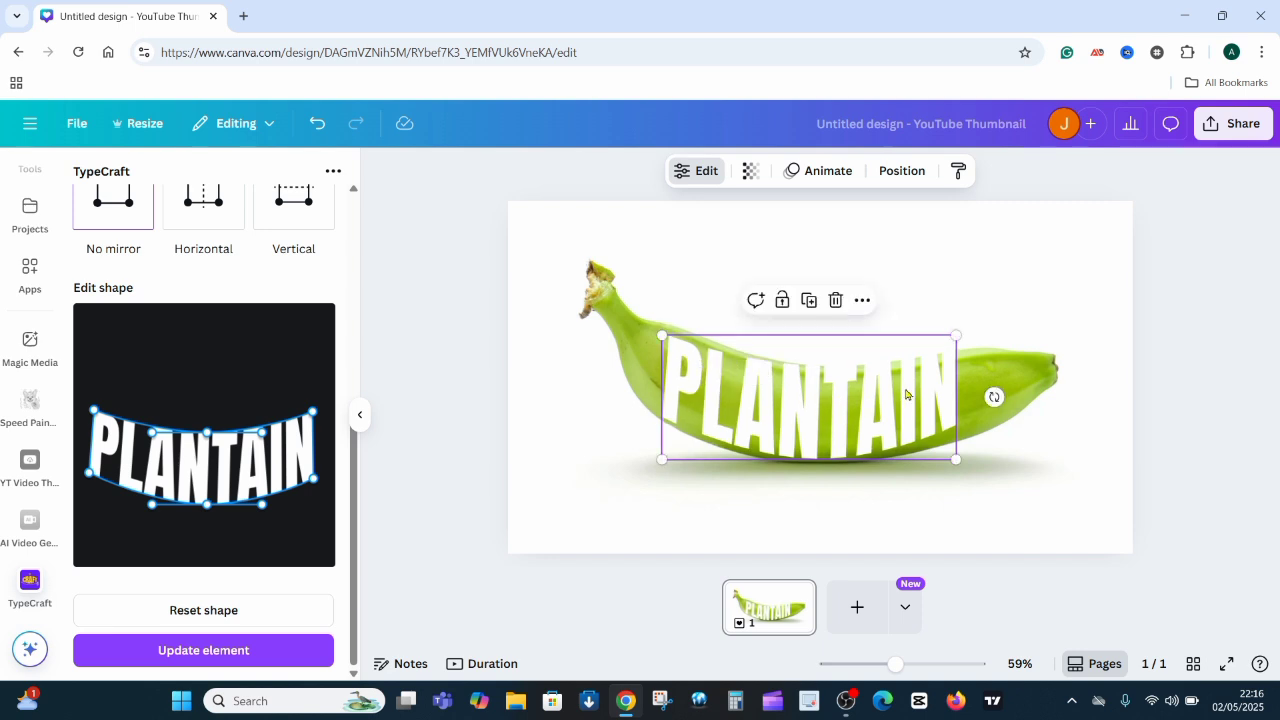
pyautogui.moveTo(906, 394); pyautogui.dragTo(911, 393)
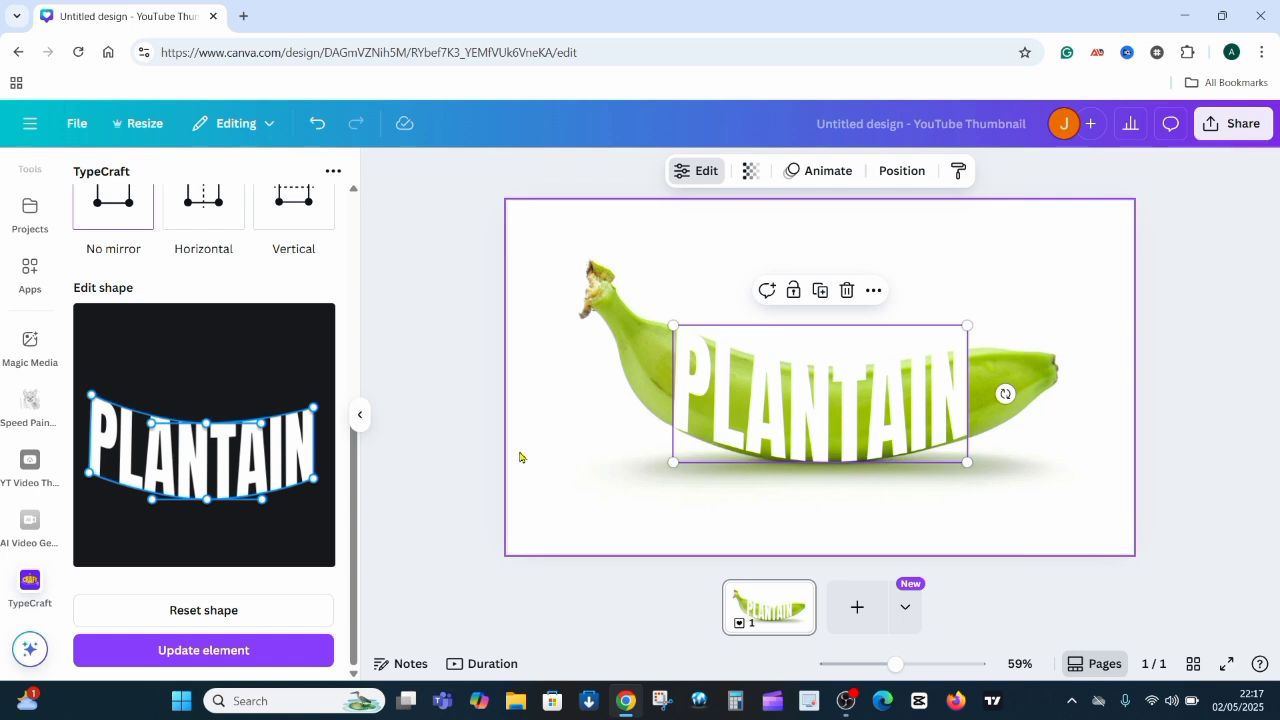
# Step: Duplicate the page containing the plantain photo and the PLANTAIN lettering
pyautogui.click(515, 406)
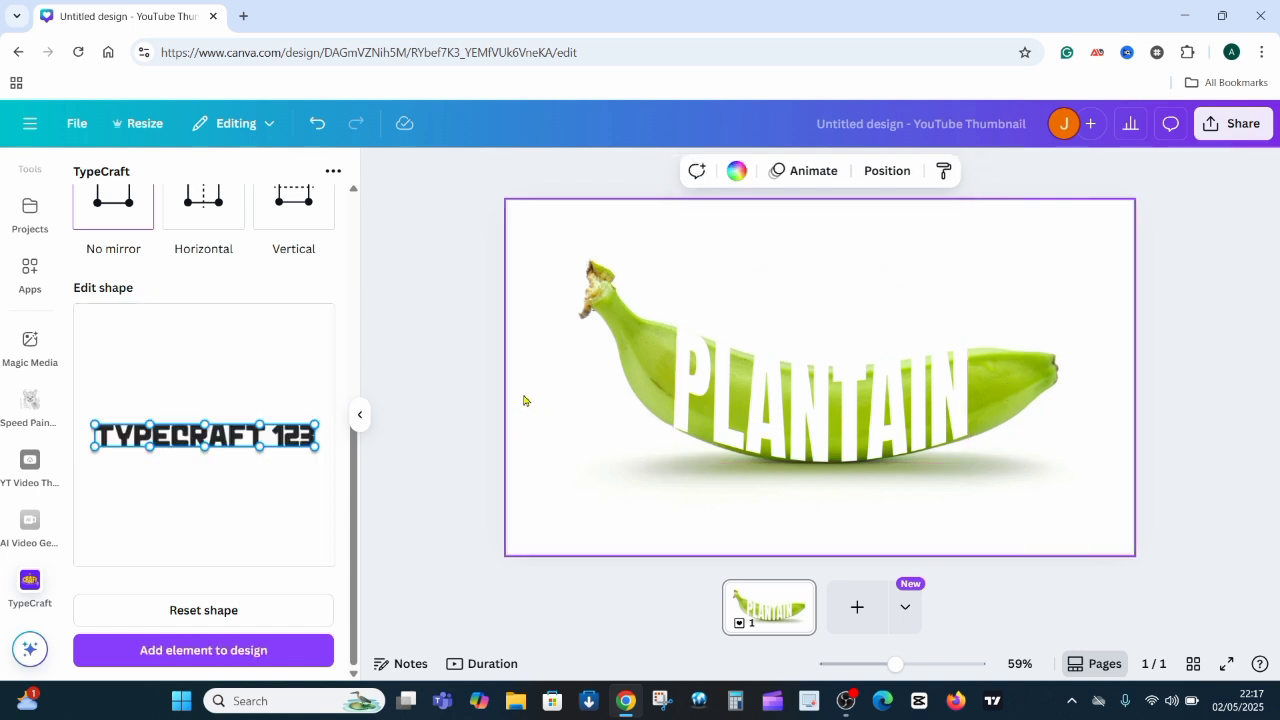
pyautogui.rightClick(519, 392)
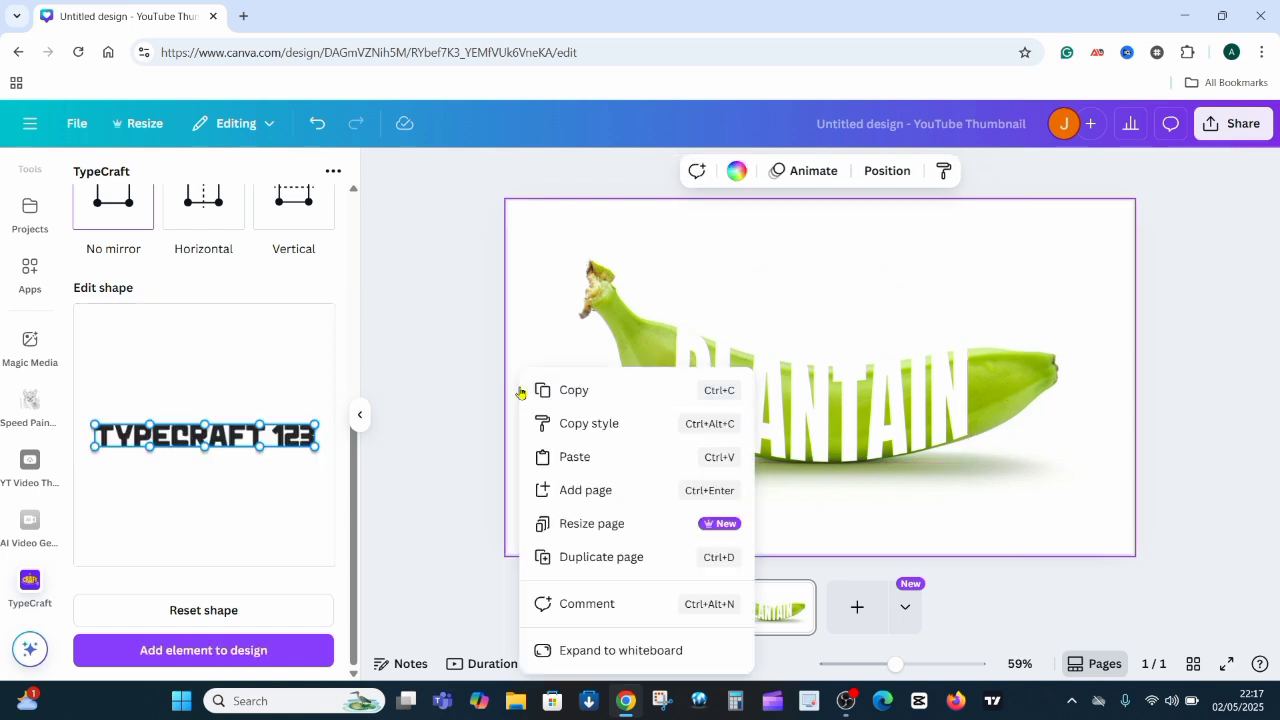
pyautogui.click(590, 558)
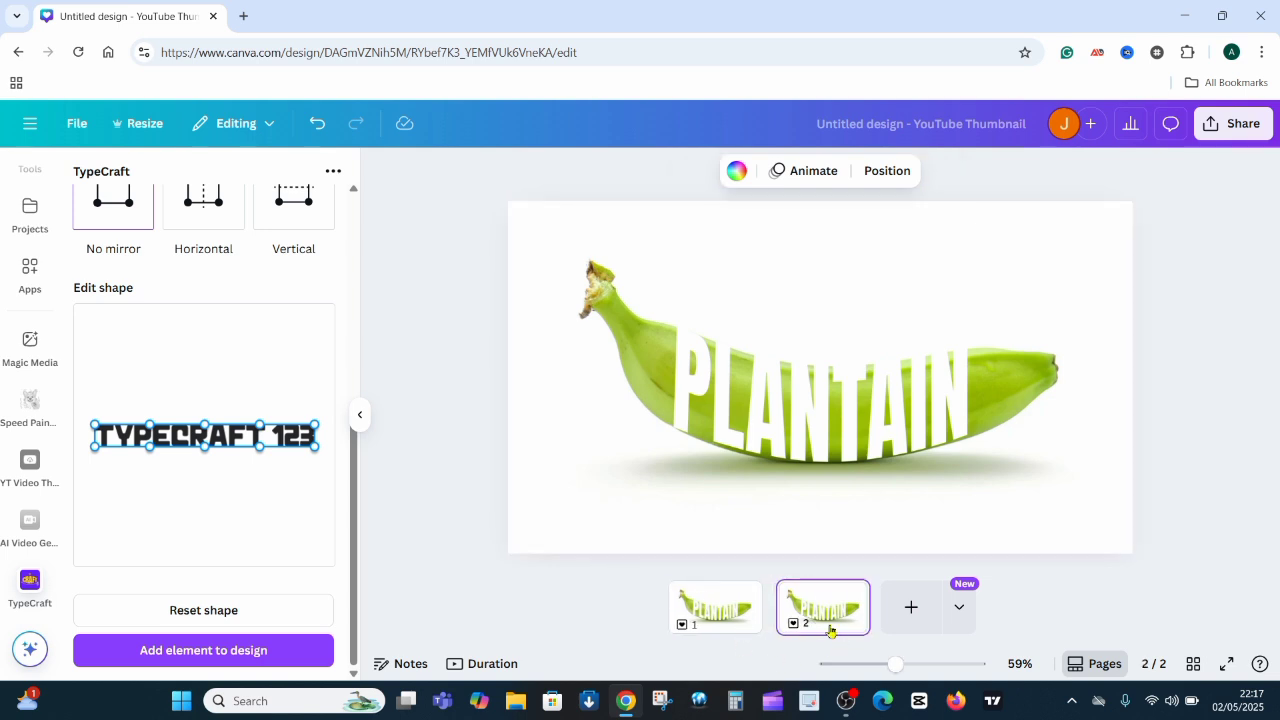
pyautogui.moveTo(826, 626)
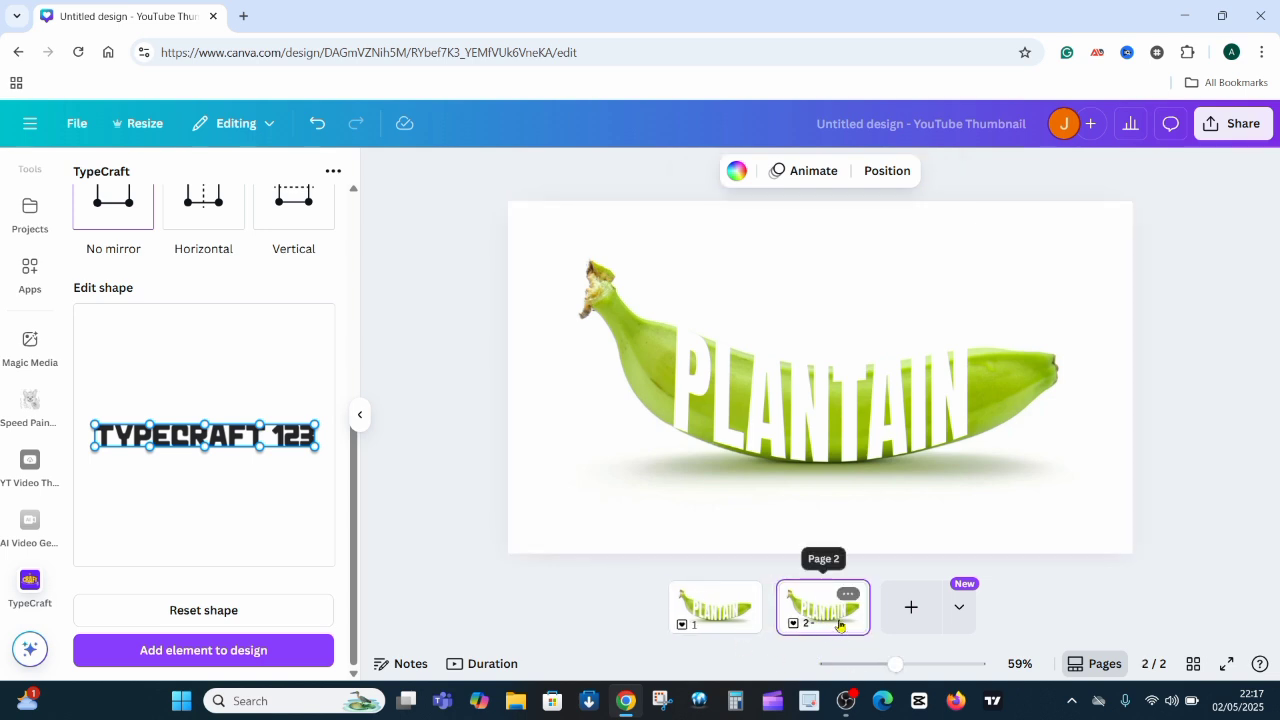
# Step: Delete the plantain photo from page 2, keeping the white PLANTAIN lettering
pyautogui.click(800, 450)
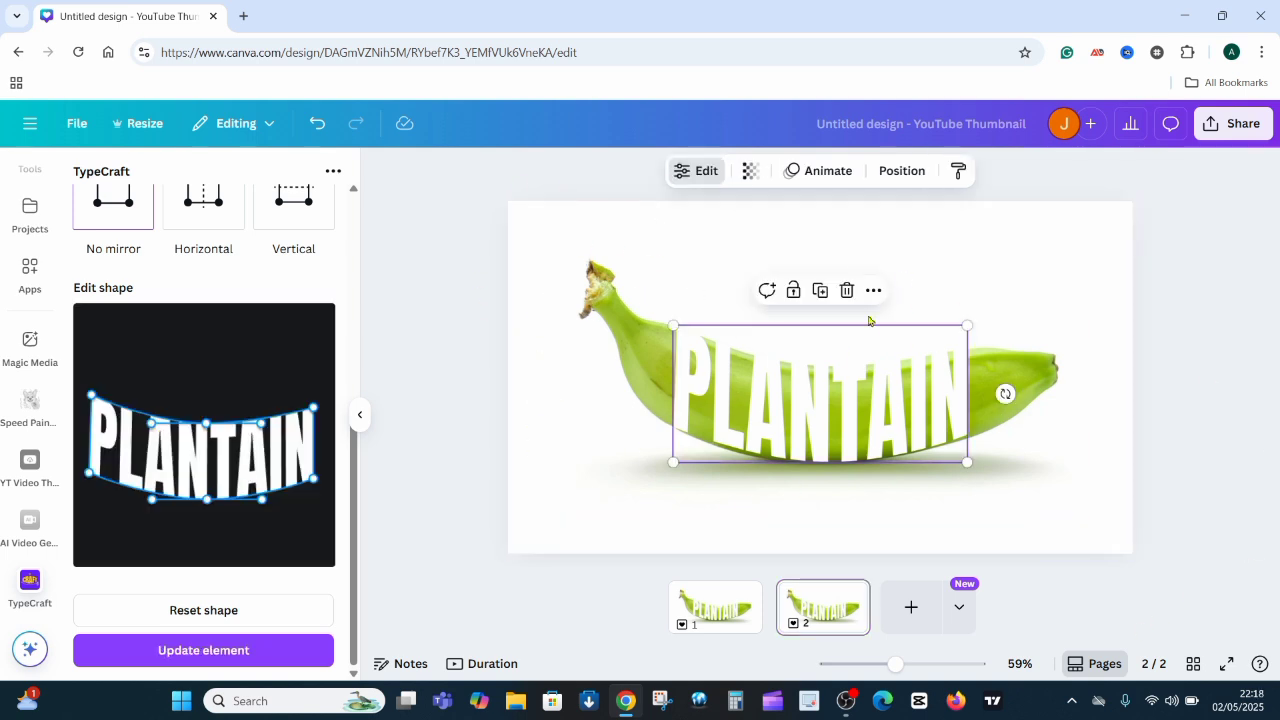
pyautogui.click(593, 305)
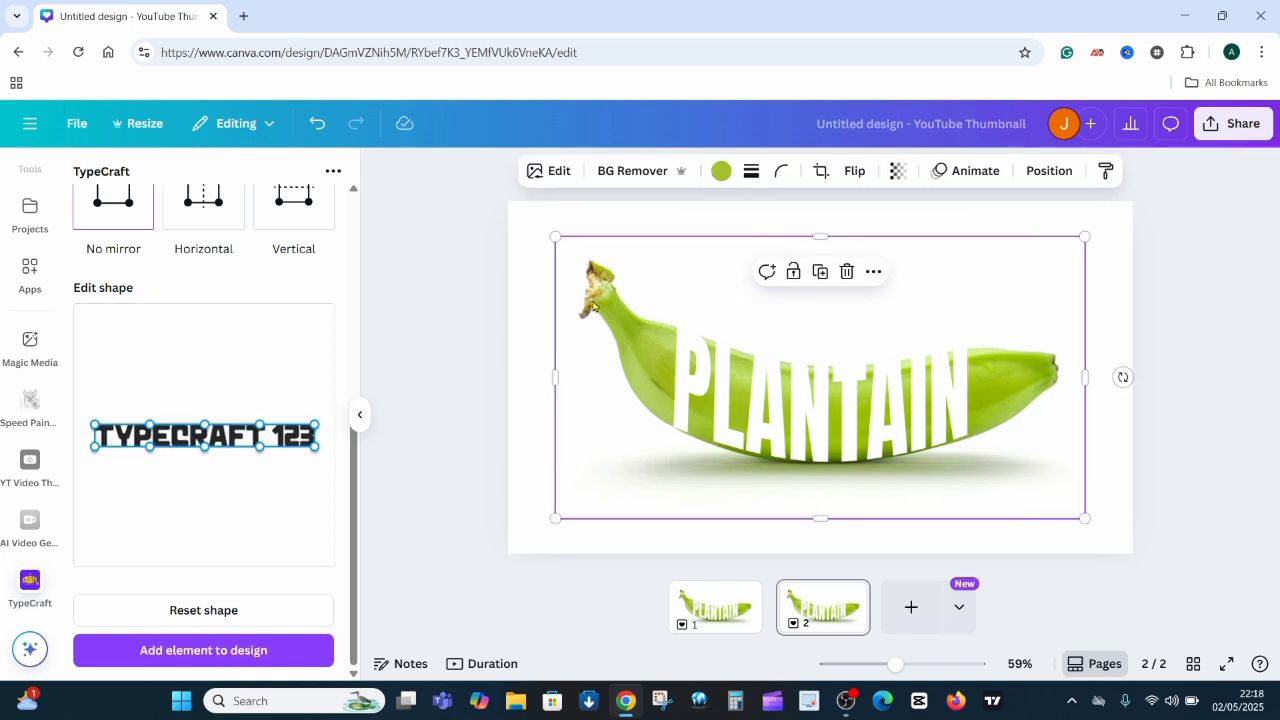
pyautogui.click(850, 275)
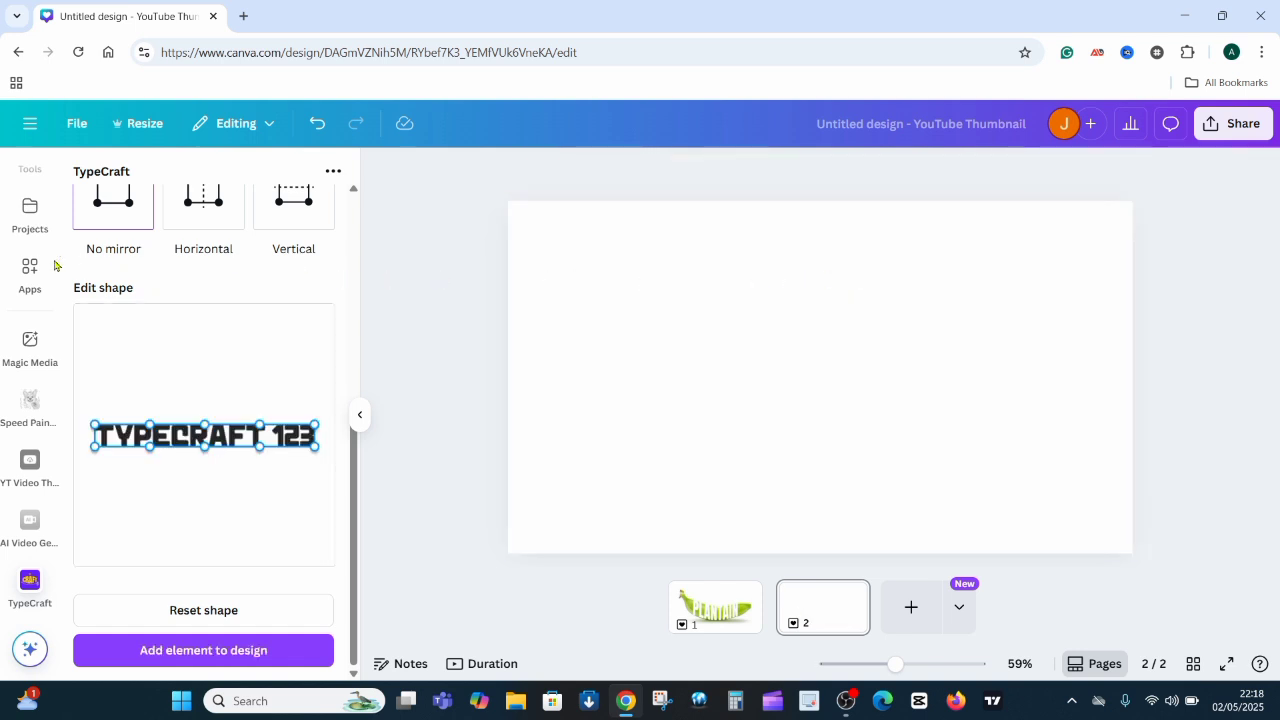
# Step: Add a square shape from the elements library to page 2 and stretch it into a wide rectangle covering the lettering's full area
pyautogui.scroll(5, 22, 275)
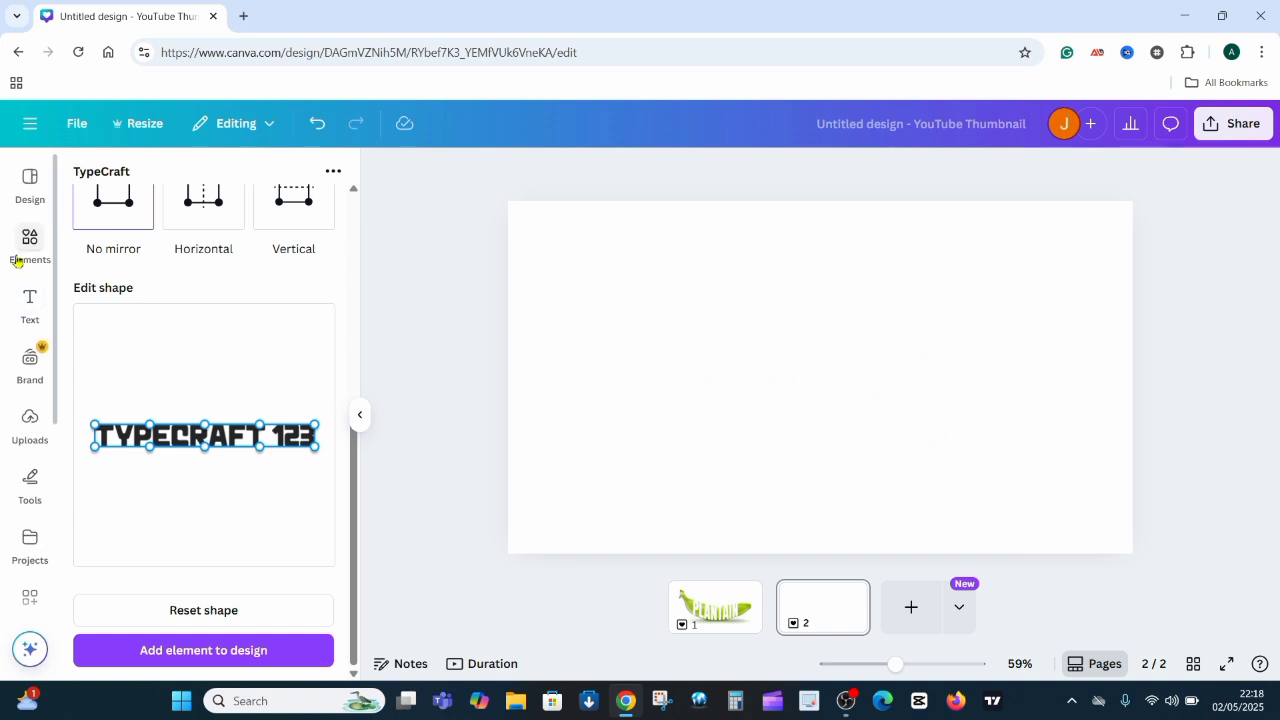
pyautogui.click(27, 245)
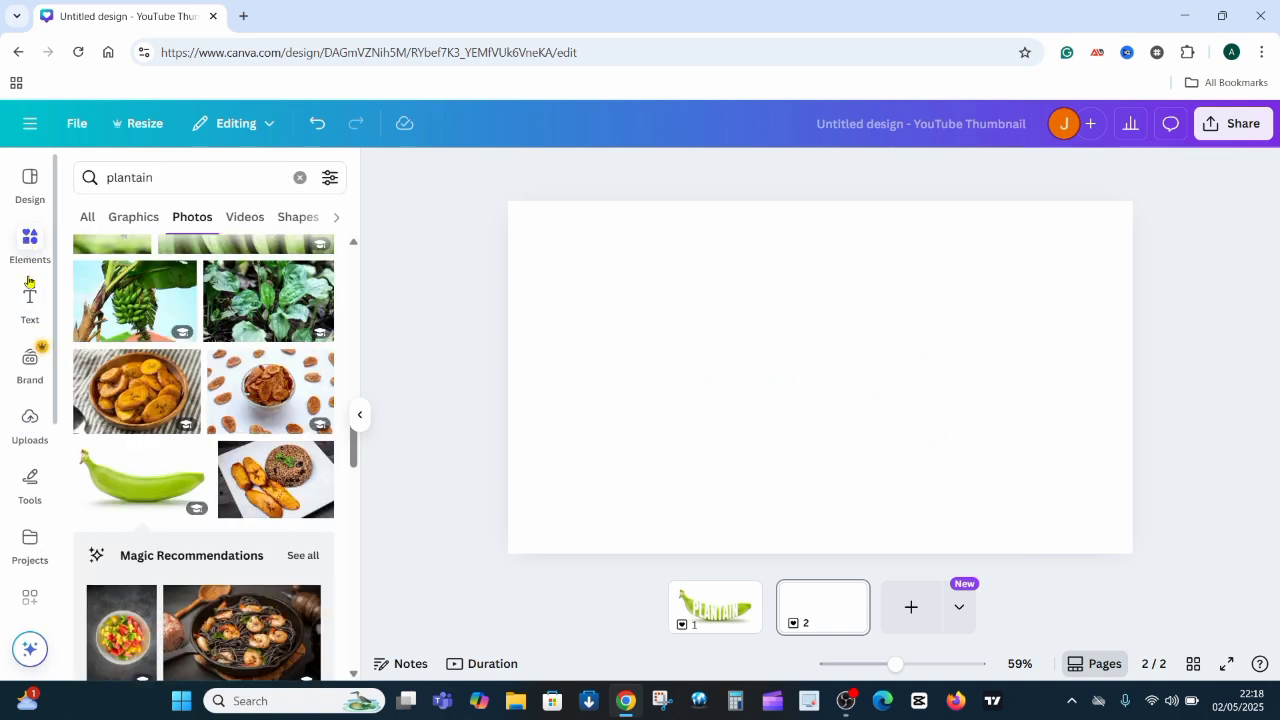
pyautogui.click(34, 243)
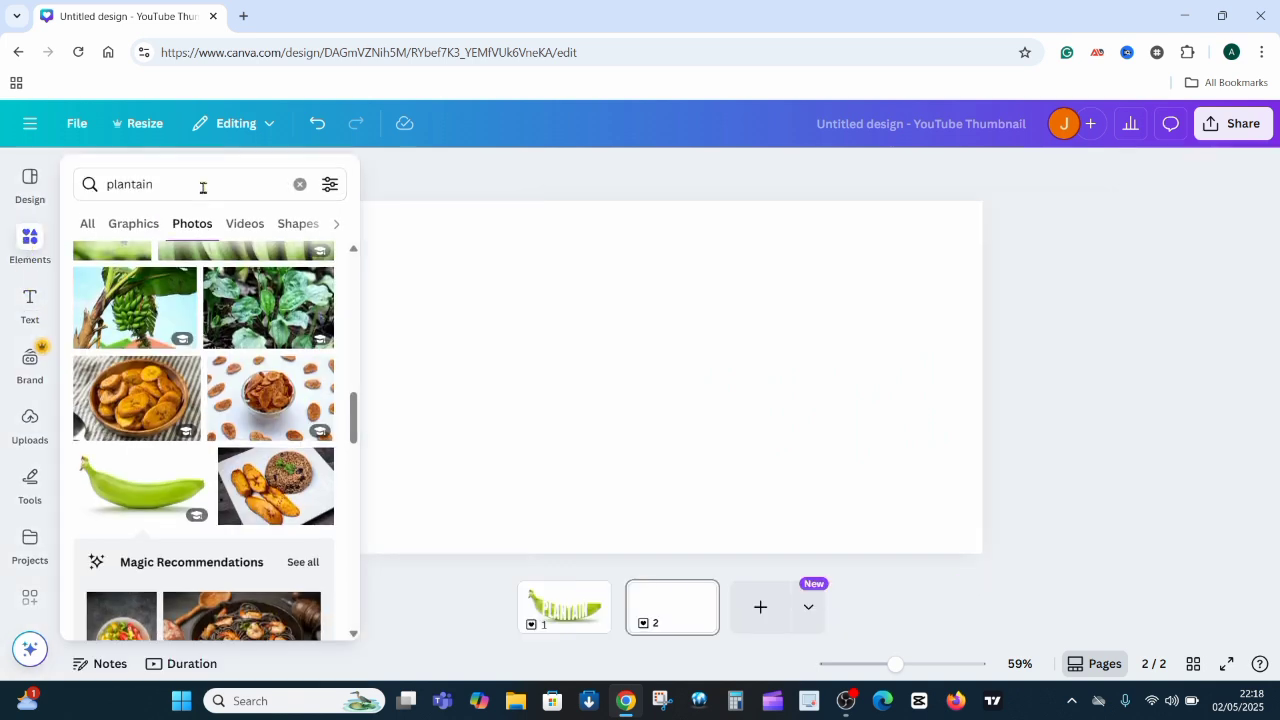
pyautogui.click(299, 184)
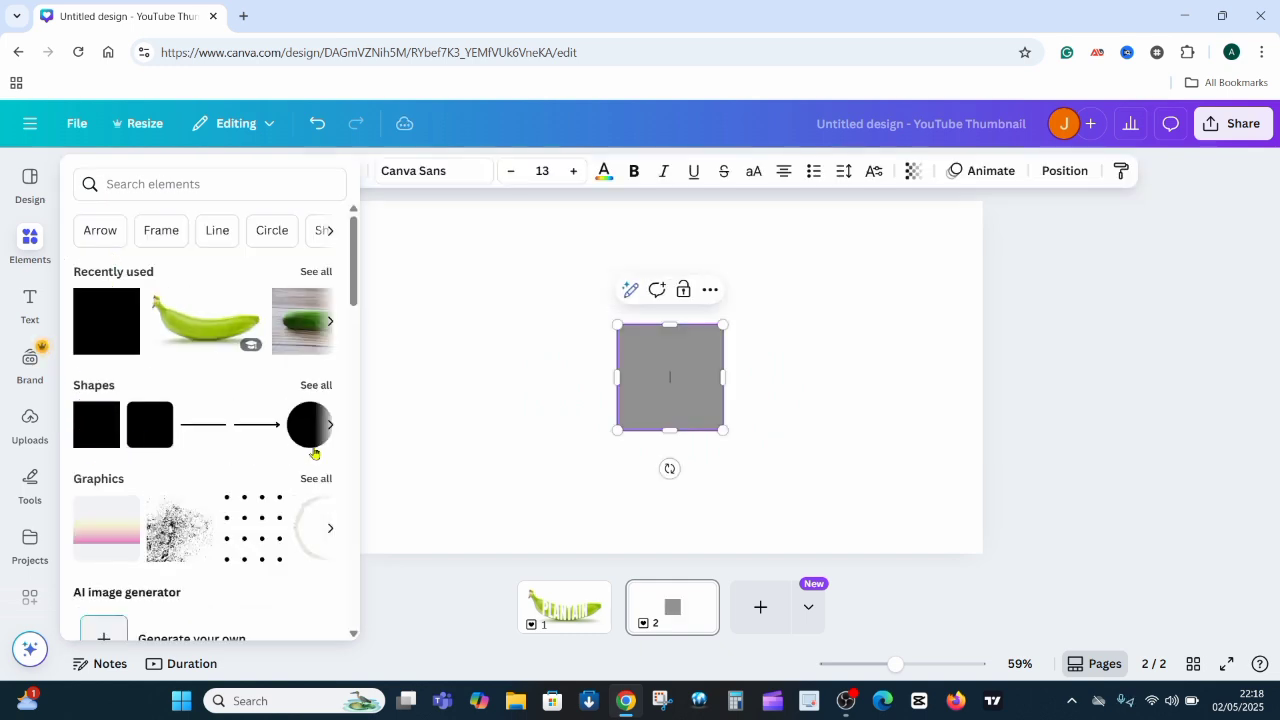
pyautogui.moveTo(617, 381); pyautogui.dragTo(416, 381)
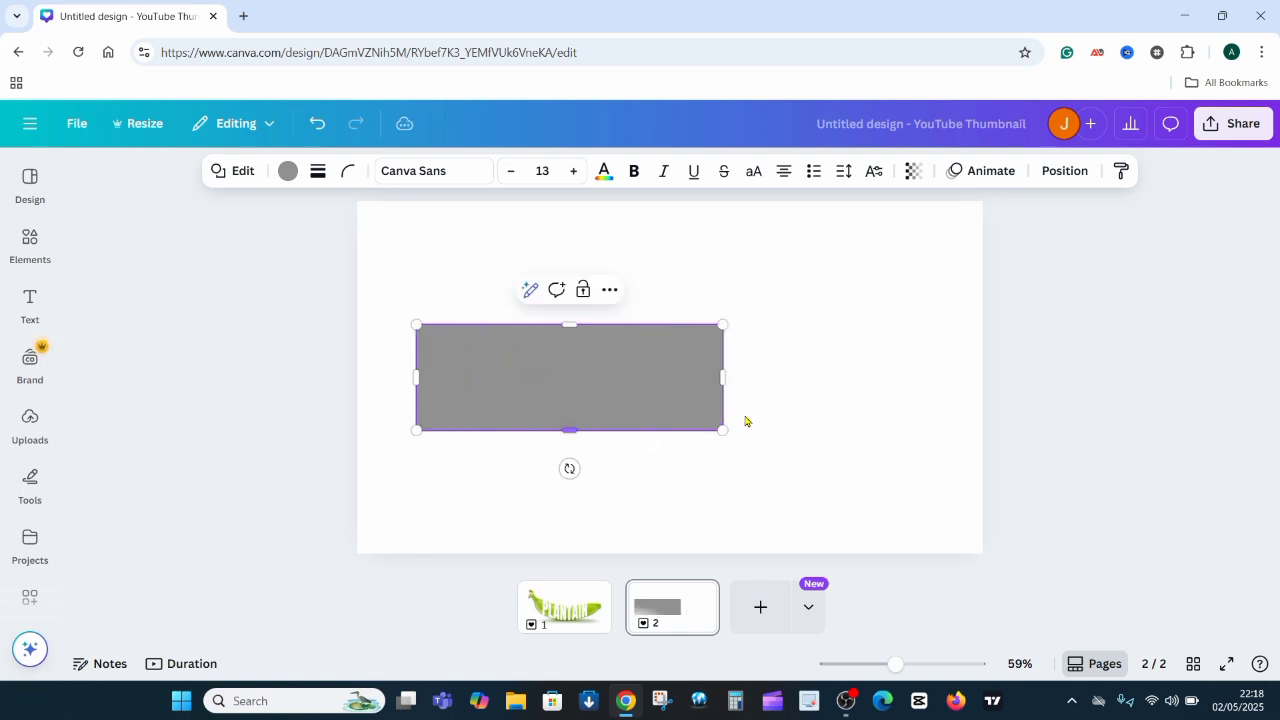
pyautogui.moveTo(722, 377); pyautogui.dragTo(906, 413)
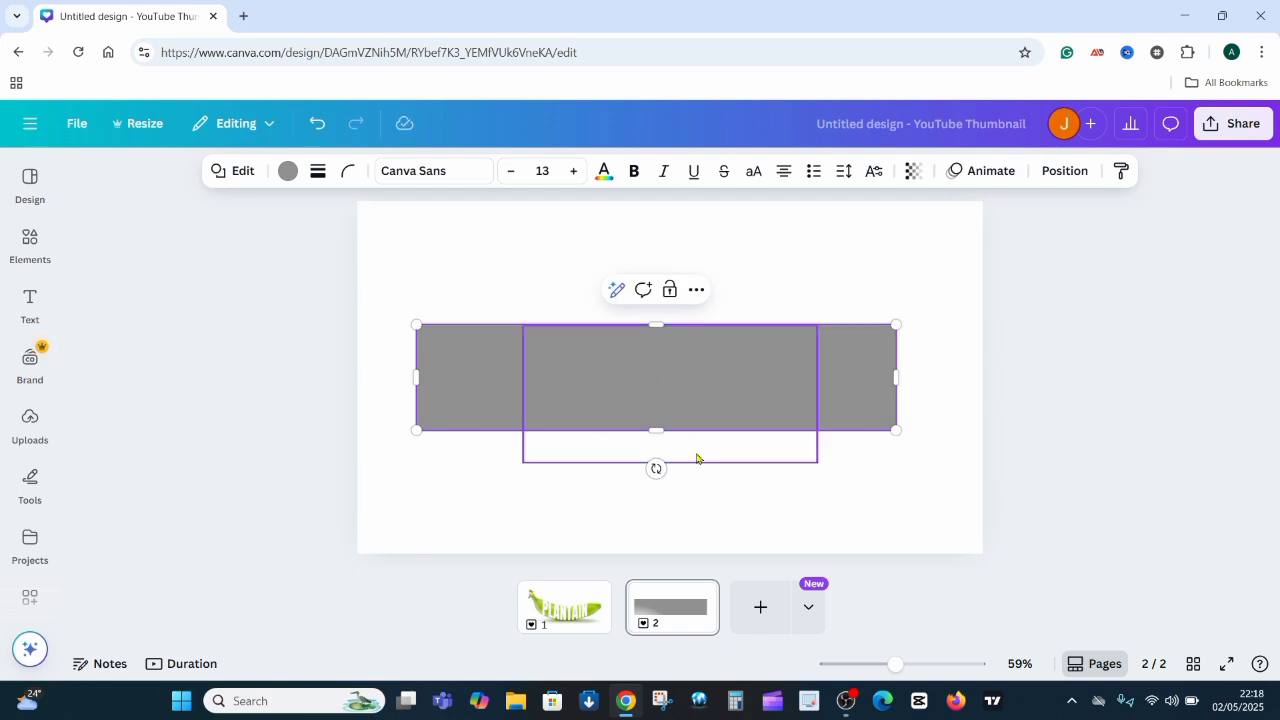
pyautogui.moveTo(653, 434); pyautogui.dragTo(647, 459)
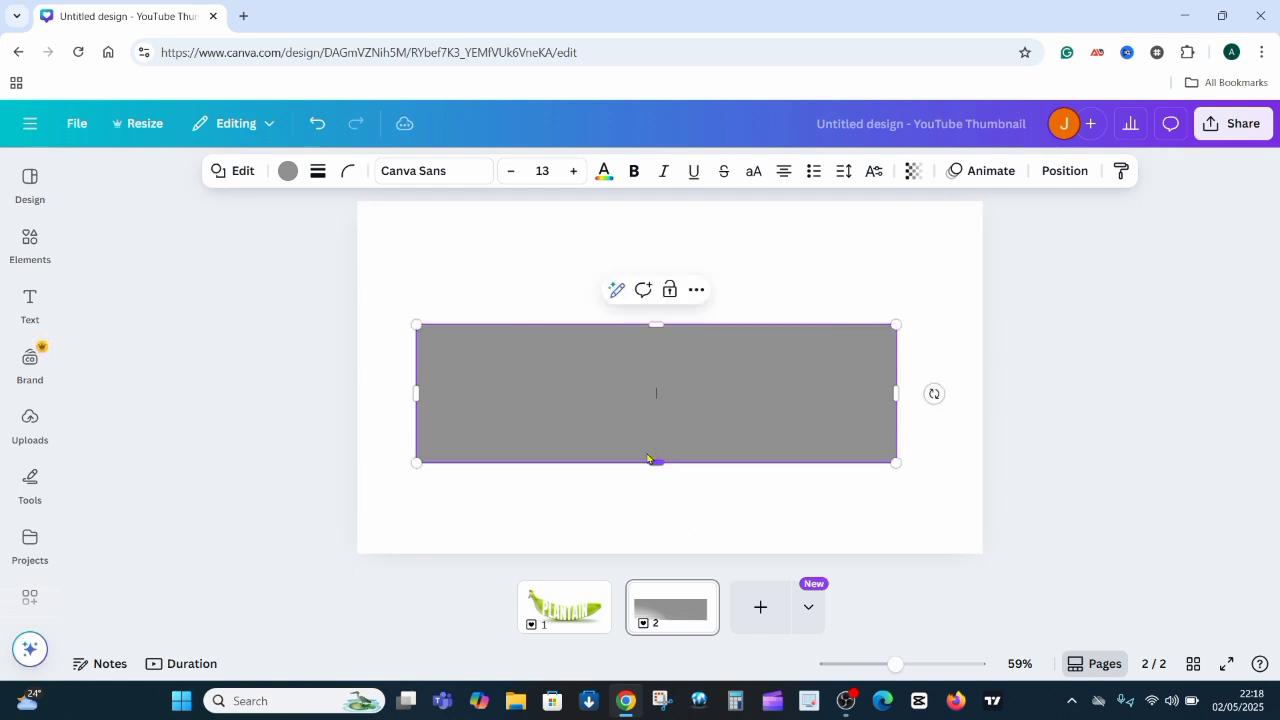
# Step: Fill the wide rectangle on page 2 with black
pyautogui.click(288, 172)
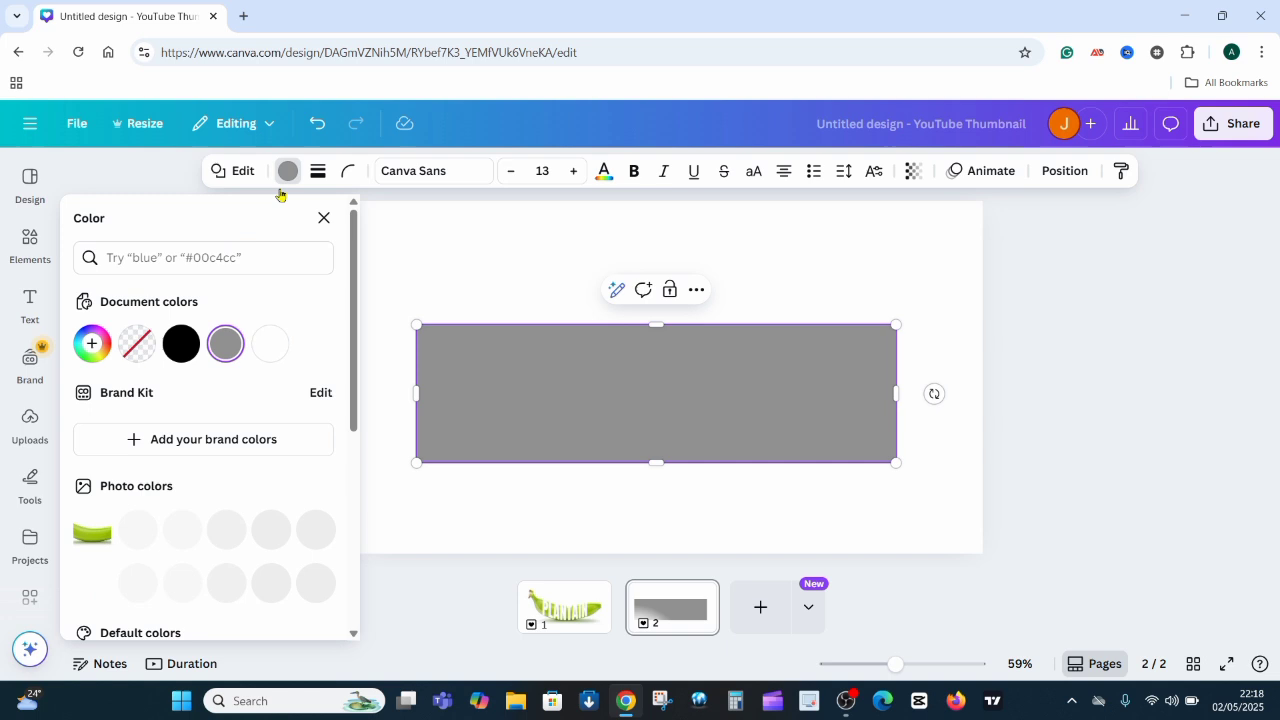
pyautogui.click(182, 344)
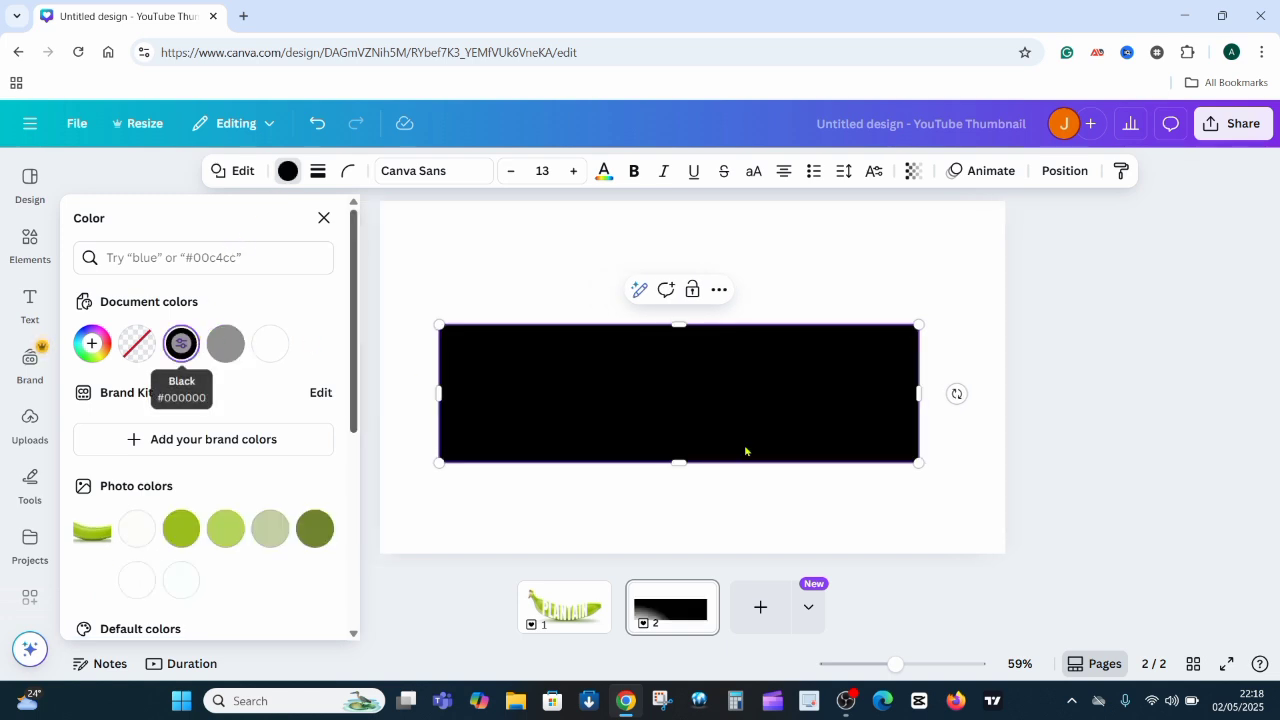
# Step: Send the black rectangle backward behind the PLANTAIN lettering and extend its lower edge slightly below the letters
pyautogui.rightClick(876, 416)
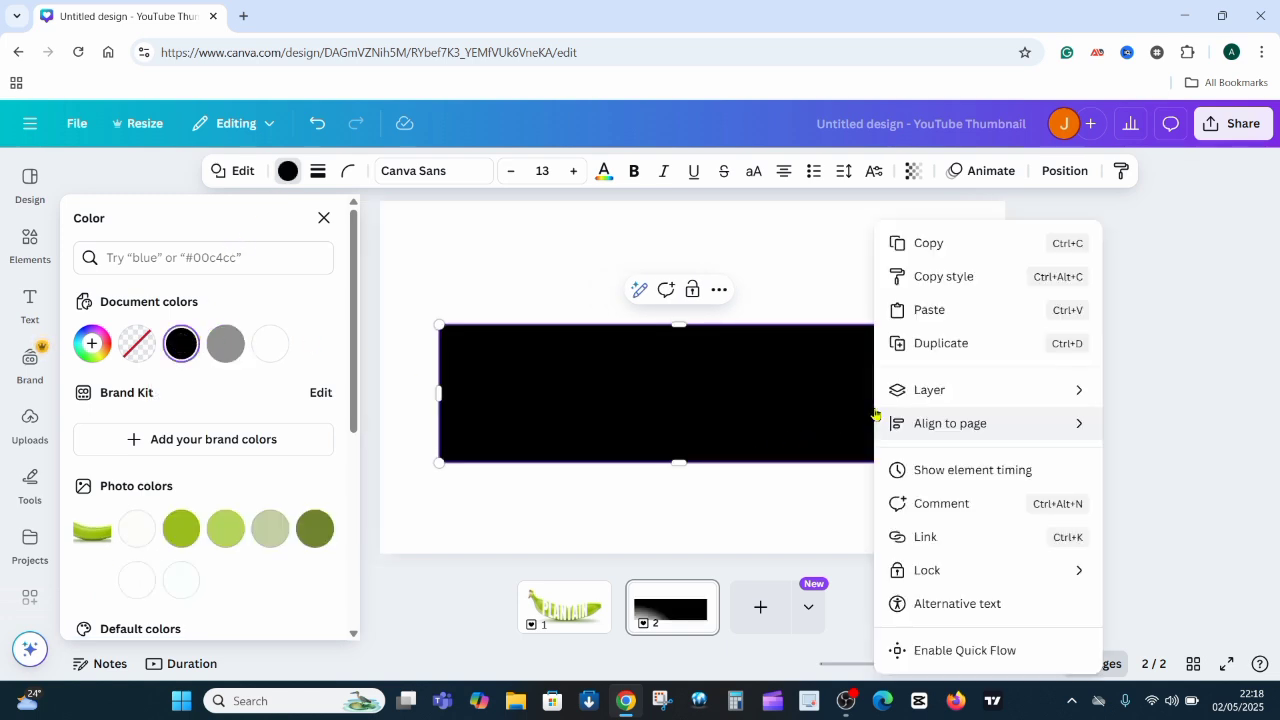
pyautogui.moveTo(924, 428)
pyautogui.moveTo(943, 391)
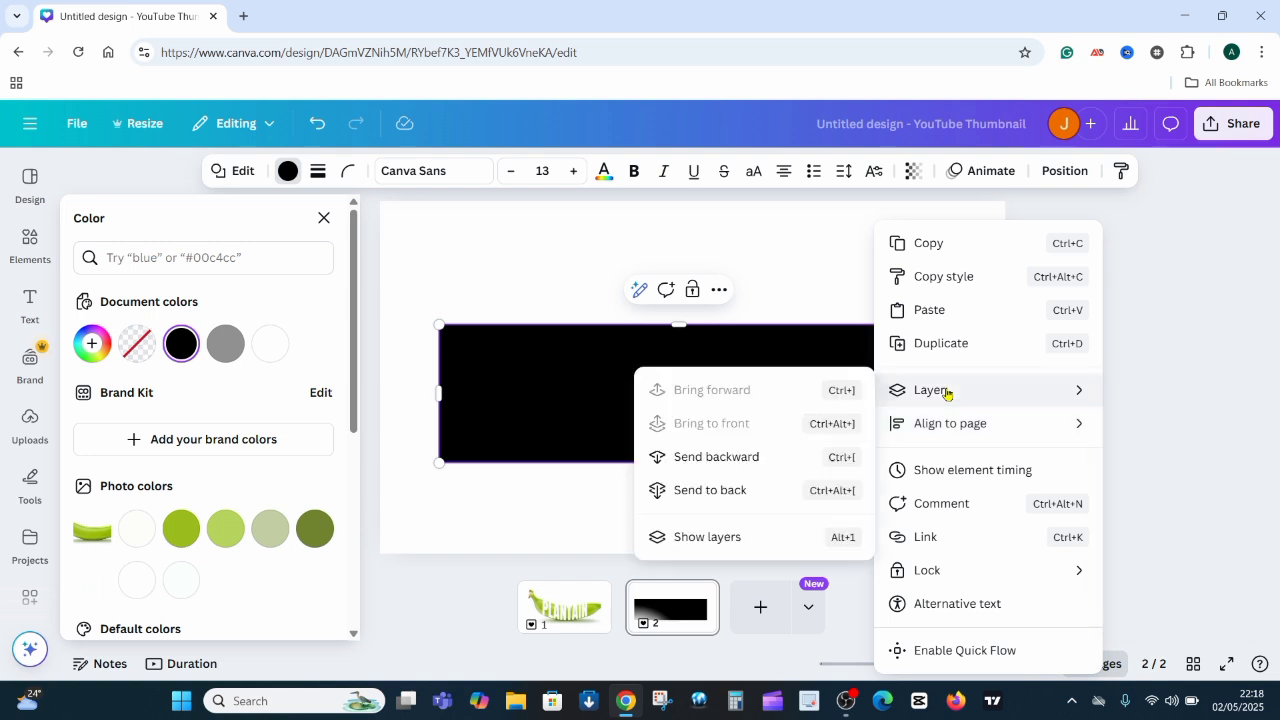
pyautogui.click(737, 456)
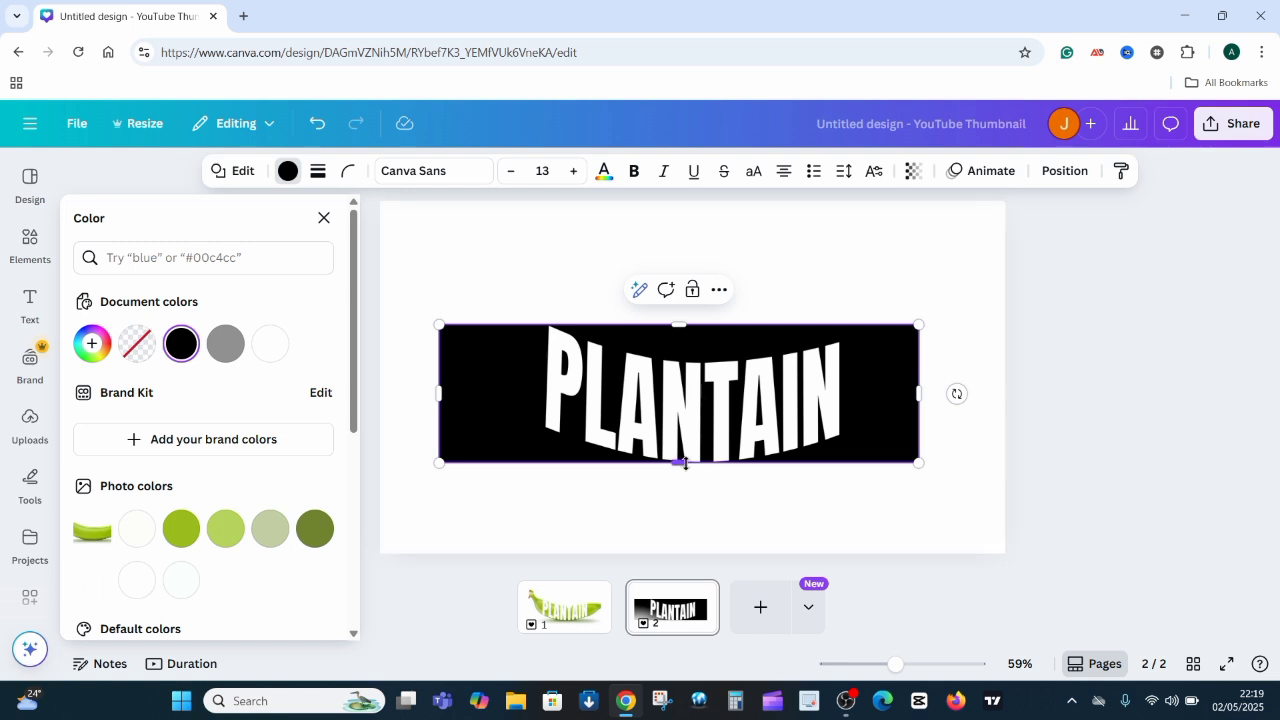
pyautogui.moveTo(680, 462); pyautogui.dragTo(681, 470)
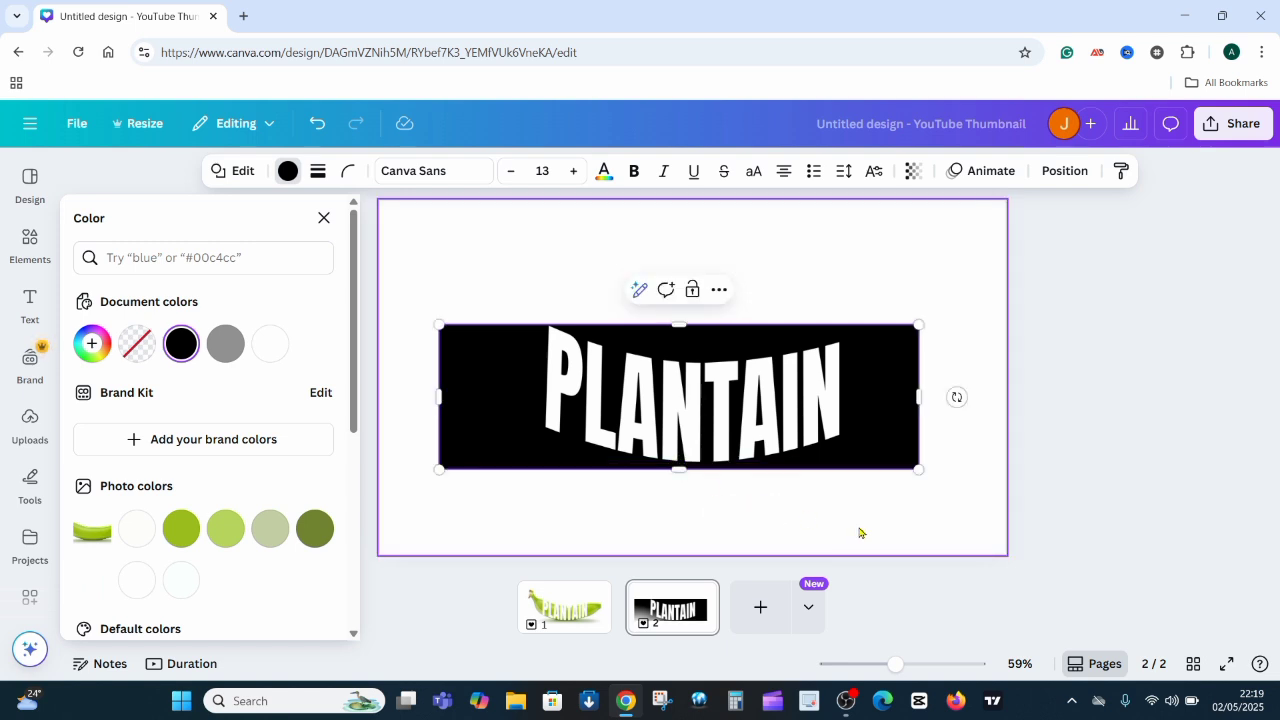
# Step: Download only page 2 of the design as a PNG
pyautogui.click(1235, 131)
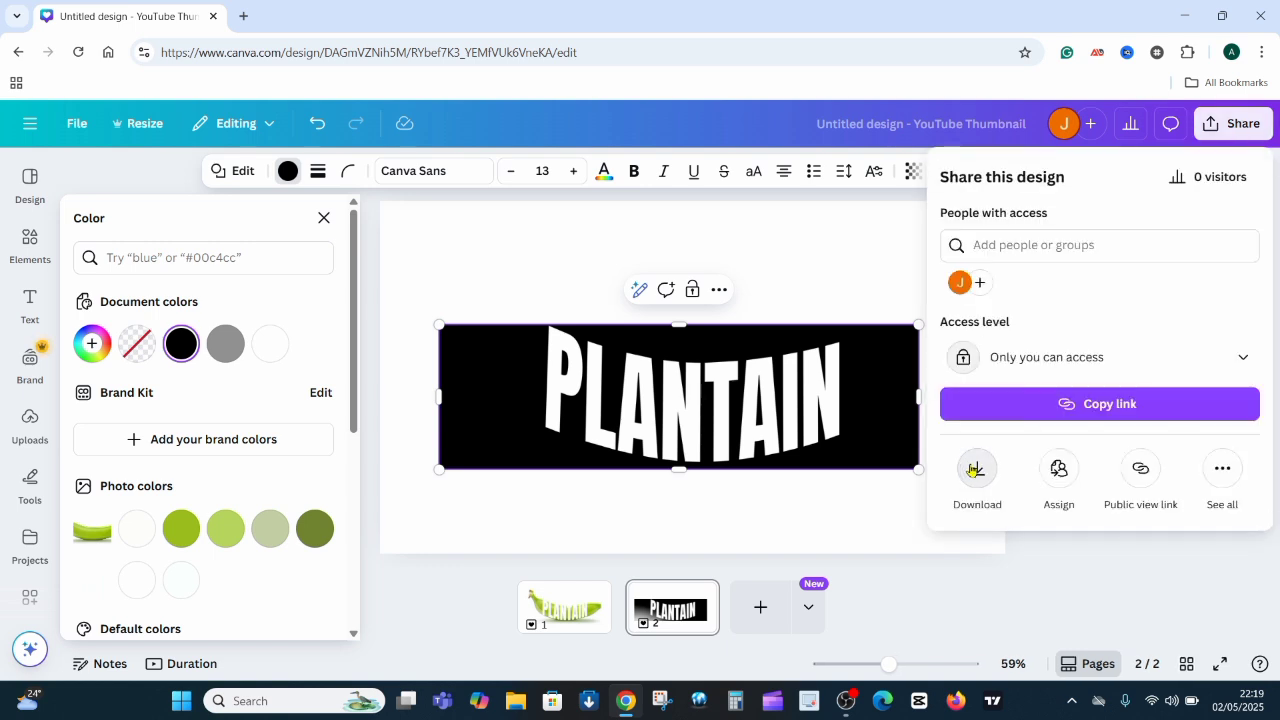
pyautogui.click(970, 466)
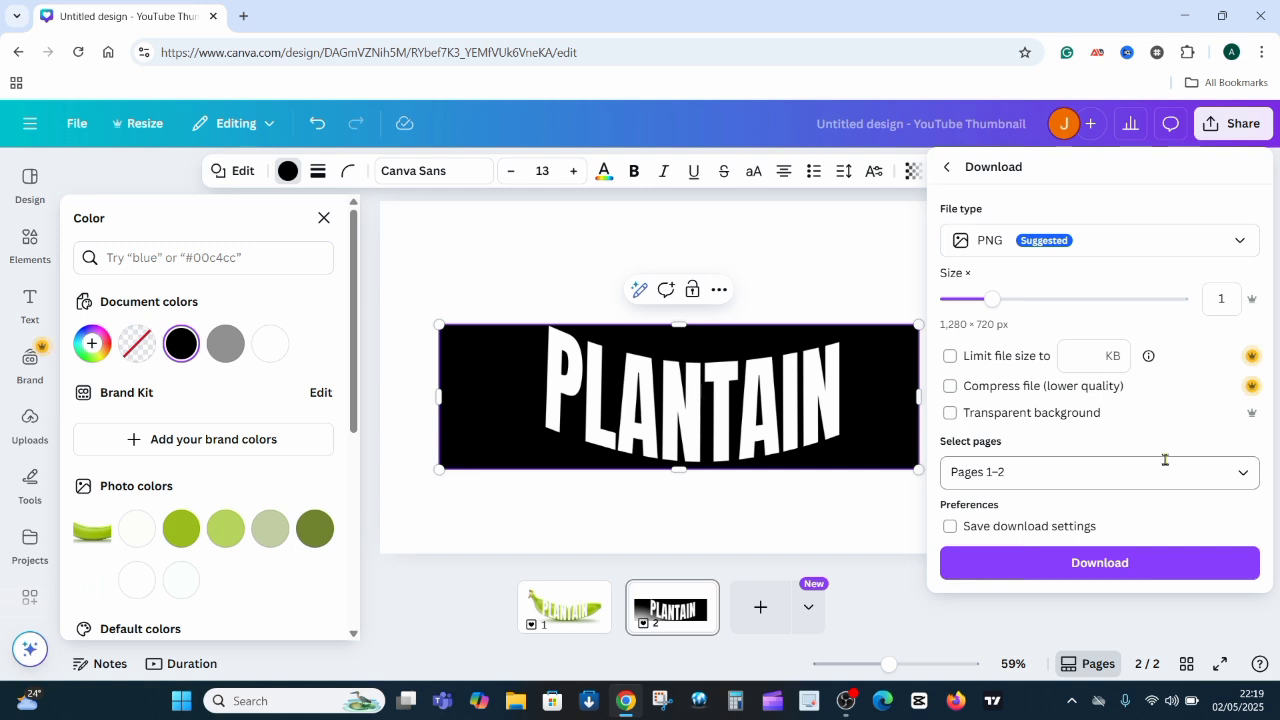
pyautogui.click(1241, 476)
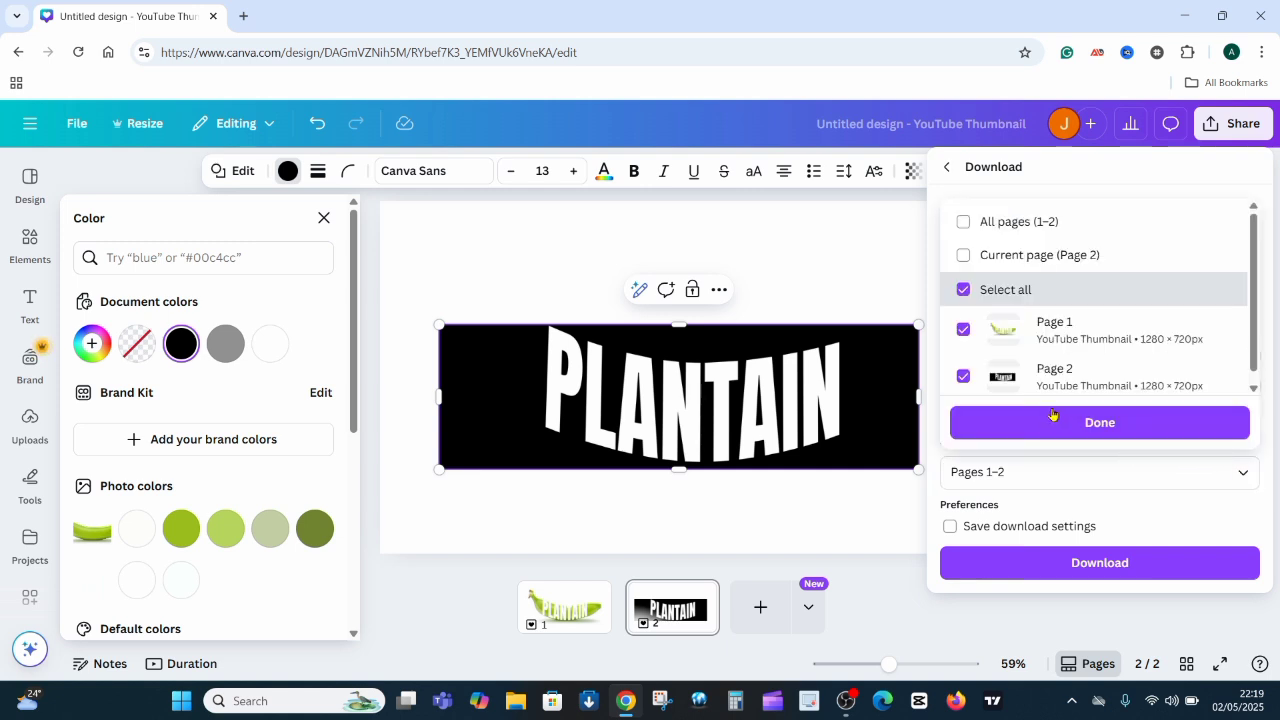
pyautogui.click(965, 218)
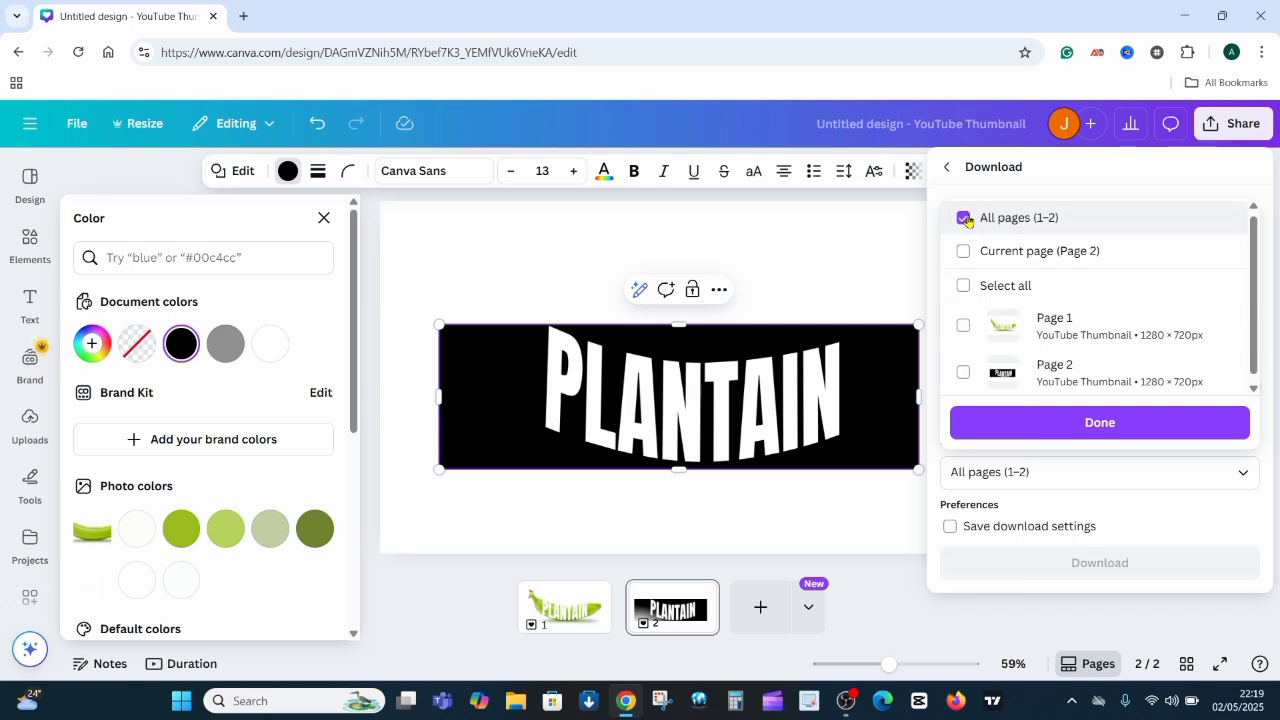
pyautogui.click(966, 374)
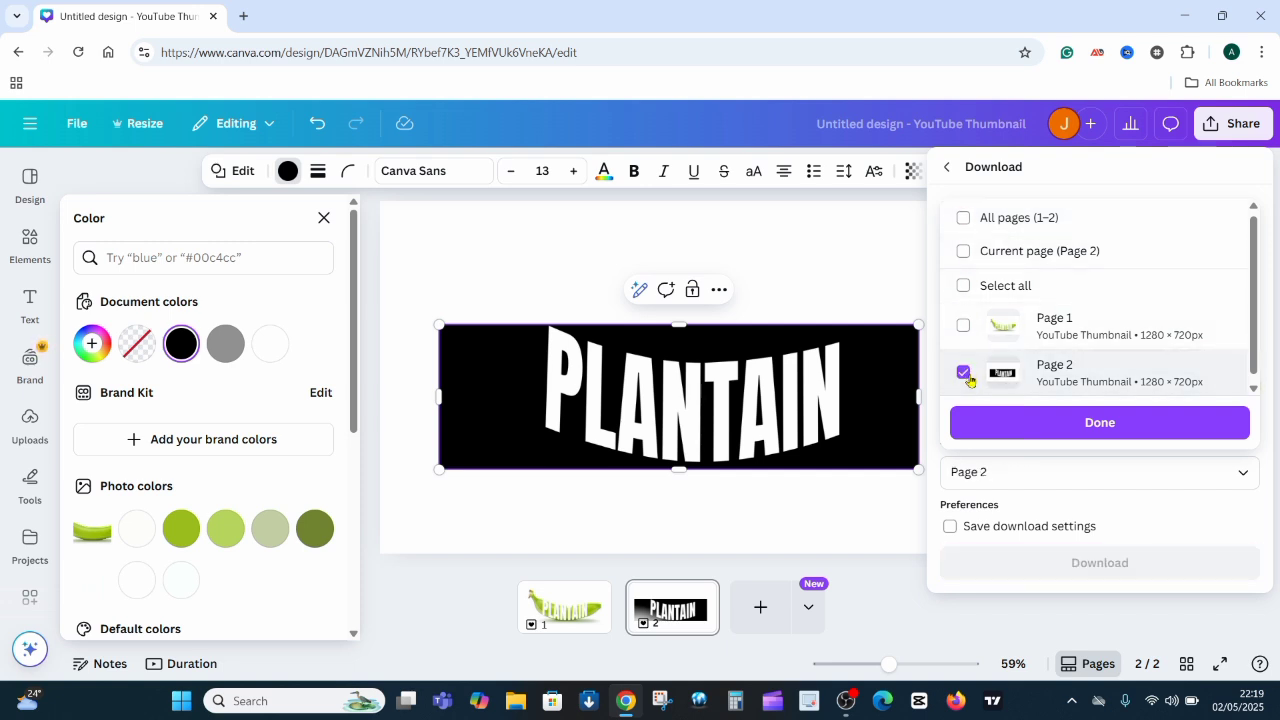
pyautogui.click(1010, 422)
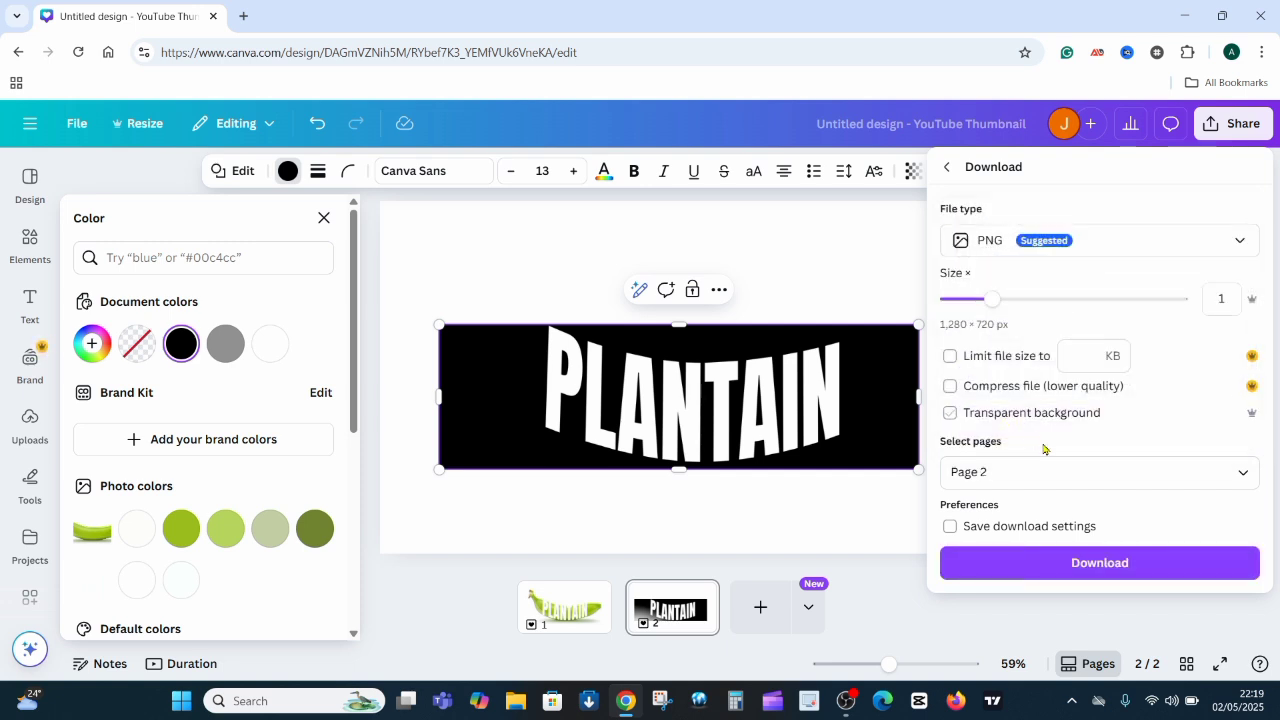
pyautogui.click(1051, 564)
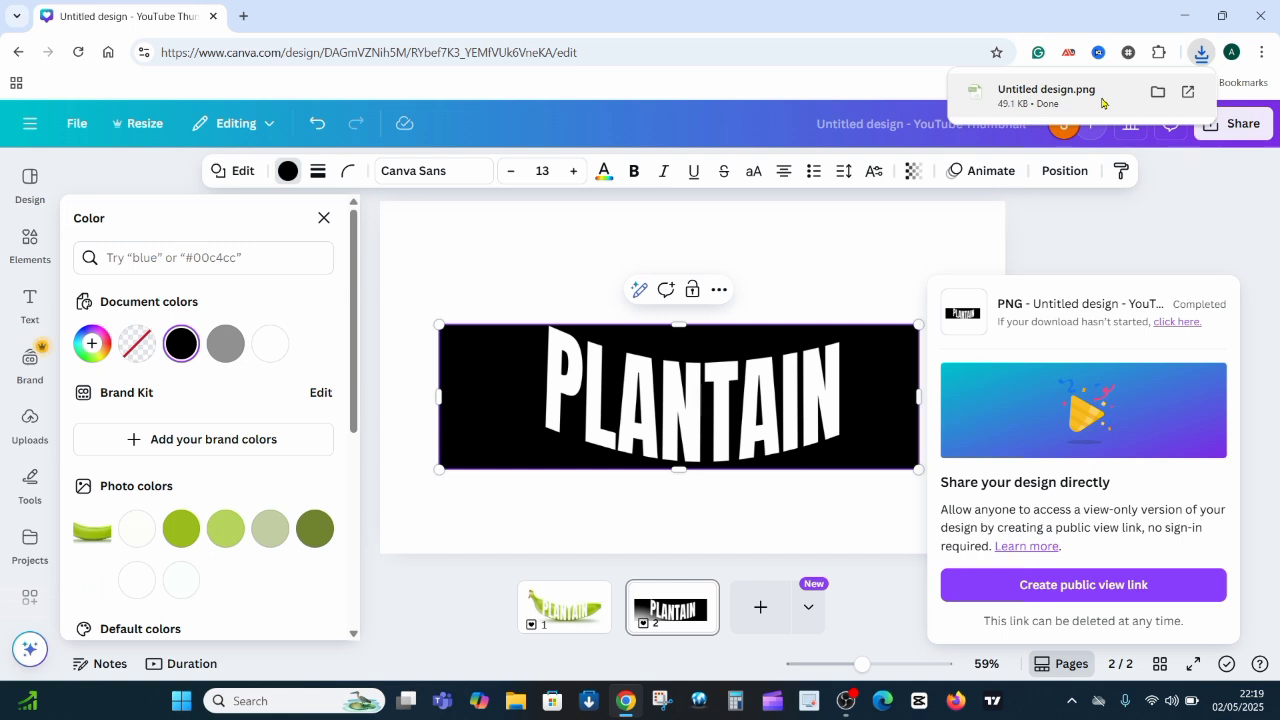
# Step: Upload the downloaded "Untitled design.png" file to the design's image uploads
pyautogui.click(434, 208)
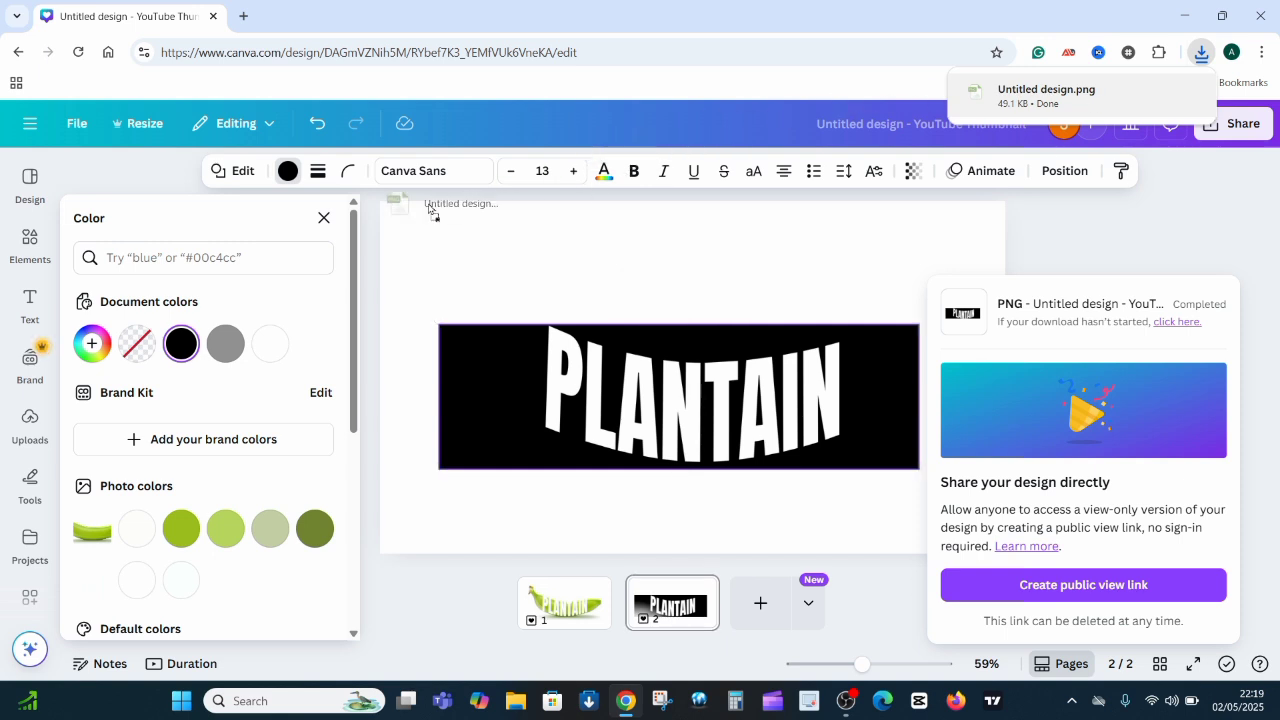
pyautogui.click(31, 428)
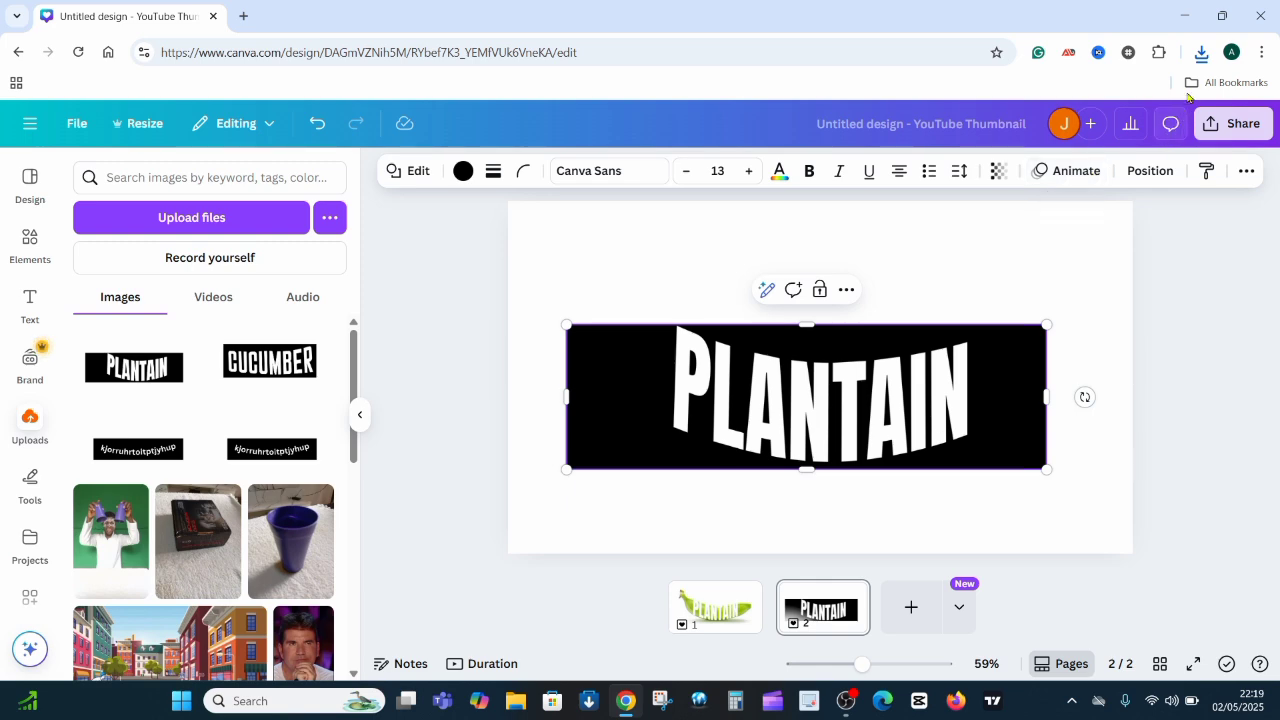
pyautogui.click(1201, 52)
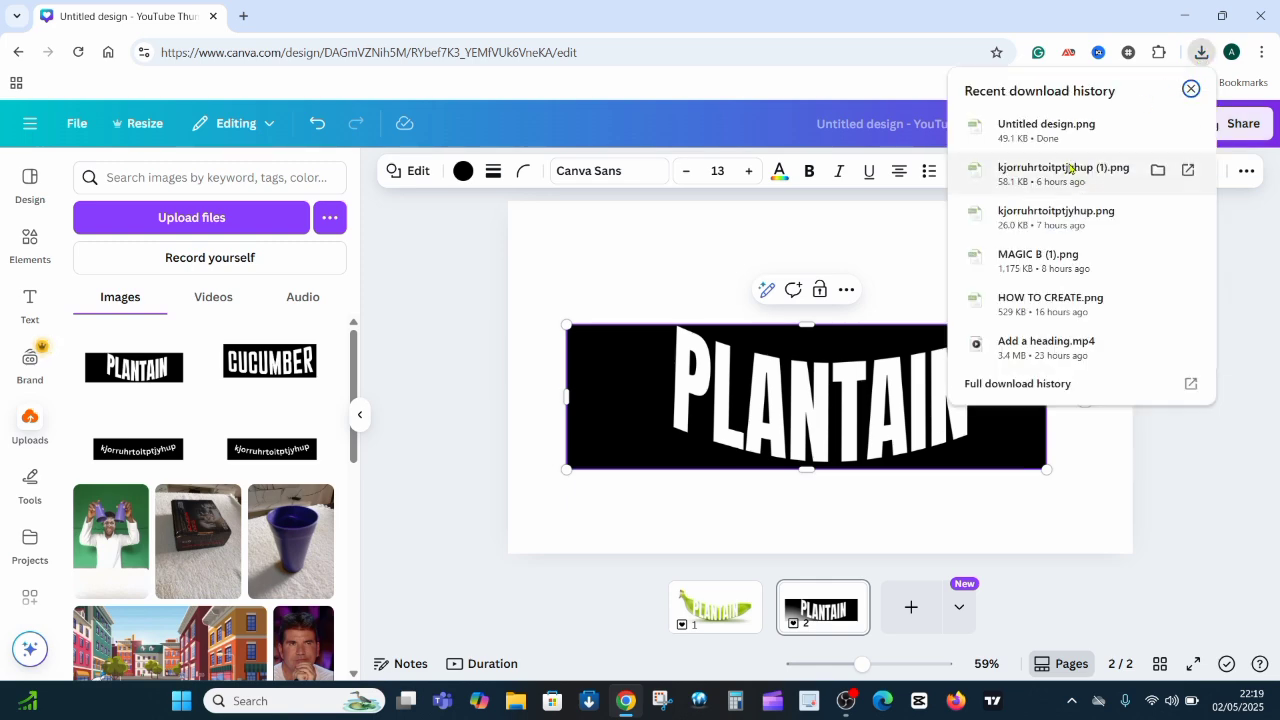
pyautogui.moveTo(1048, 126); pyautogui.dragTo(170, 282)
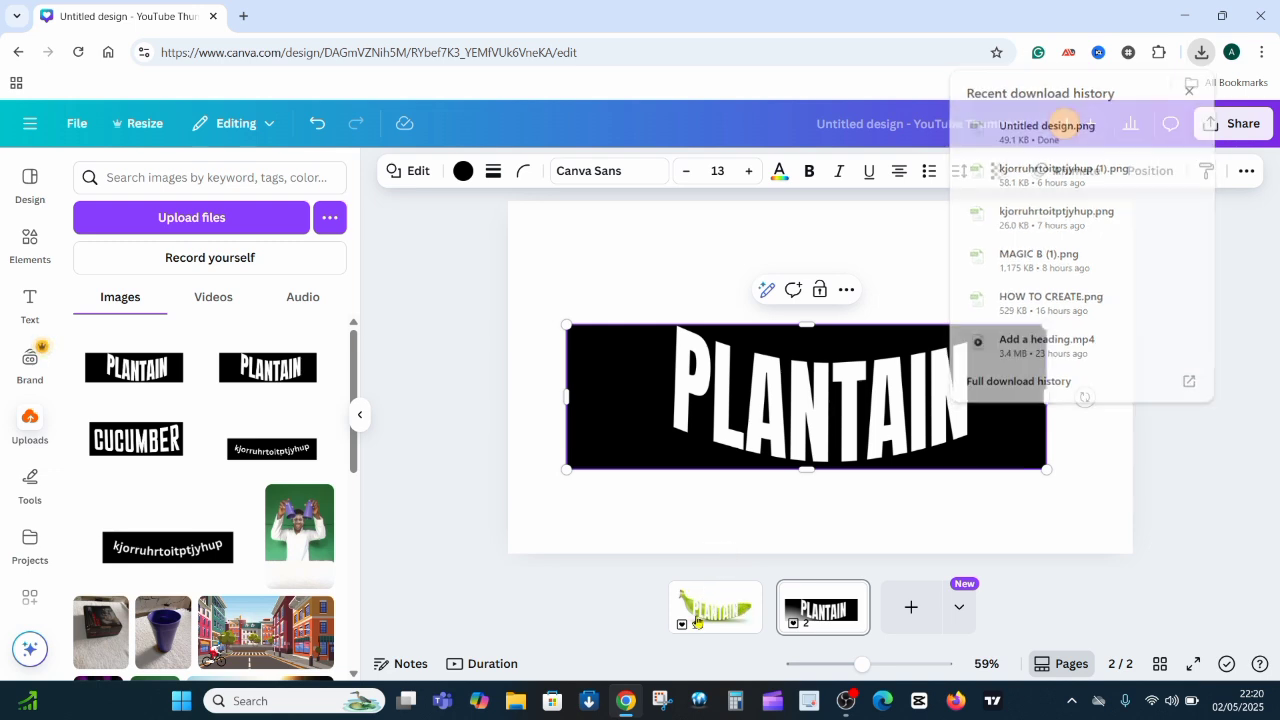
# Step: Remove the background from the plantain photo on page 1 and delete the white PLANTAIN lettering over it
pyautogui.click(697, 620)
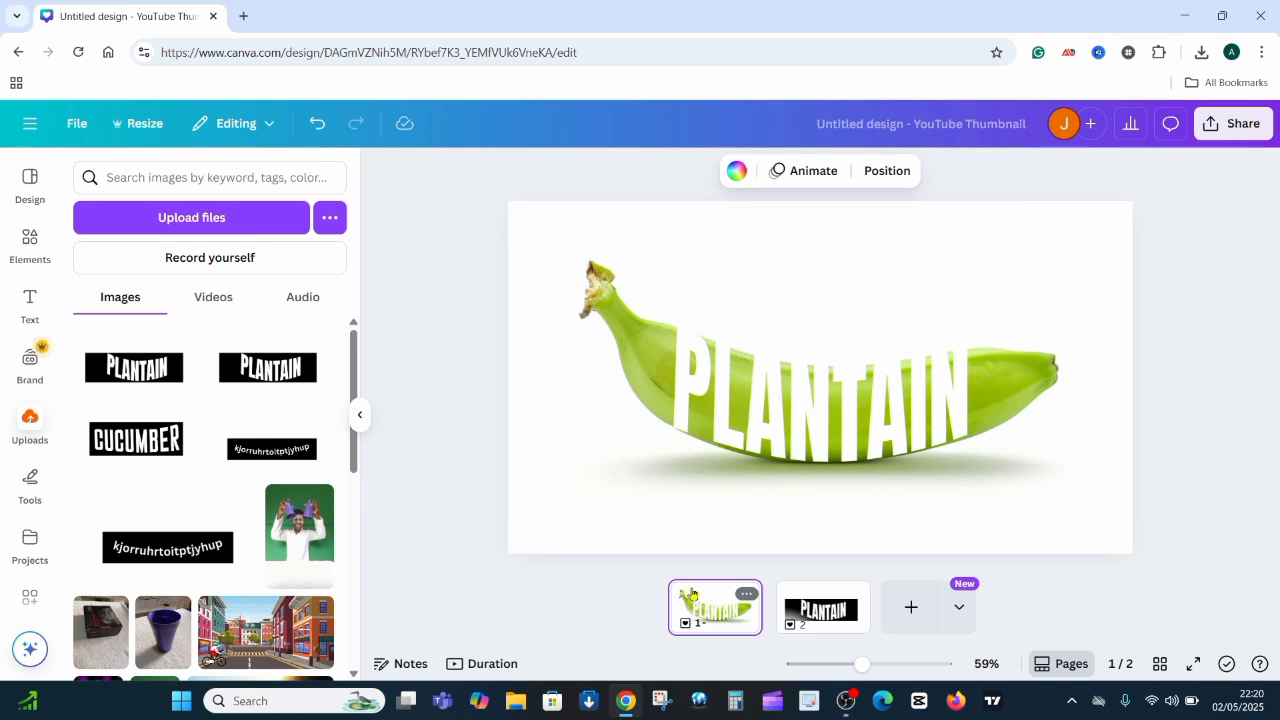
pyautogui.click(605, 415)
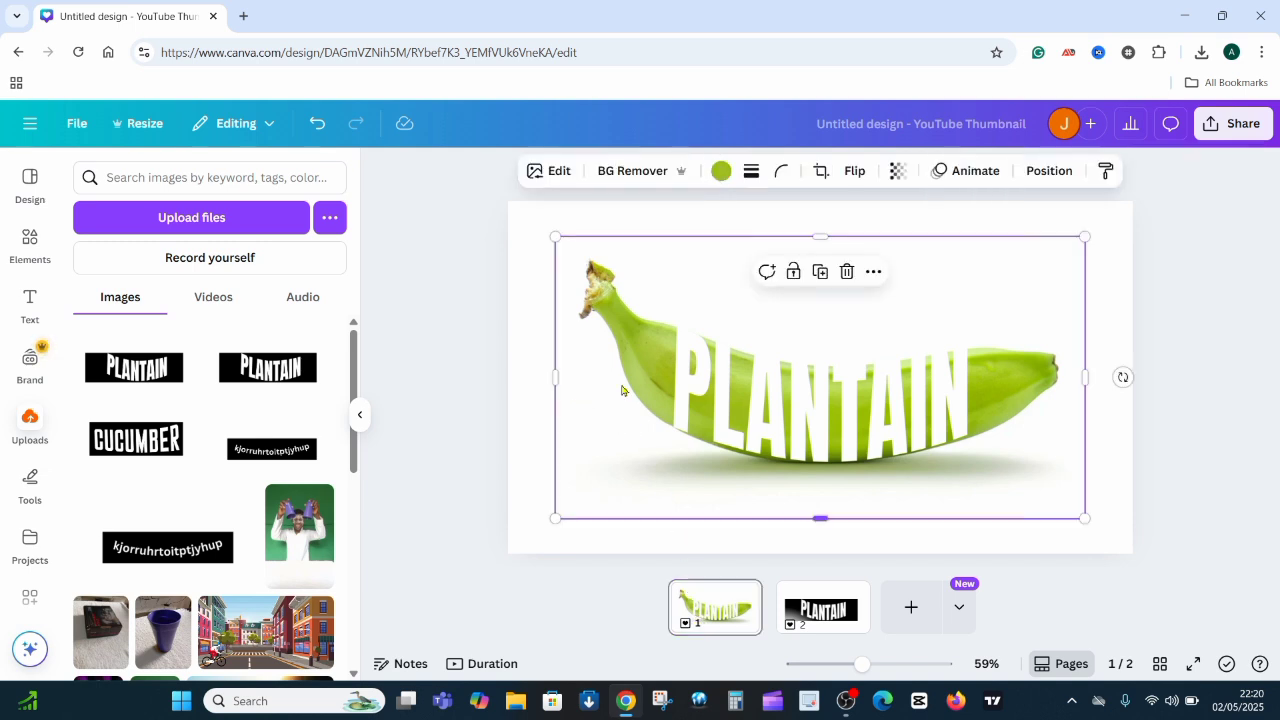
pyautogui.click(624, 174)
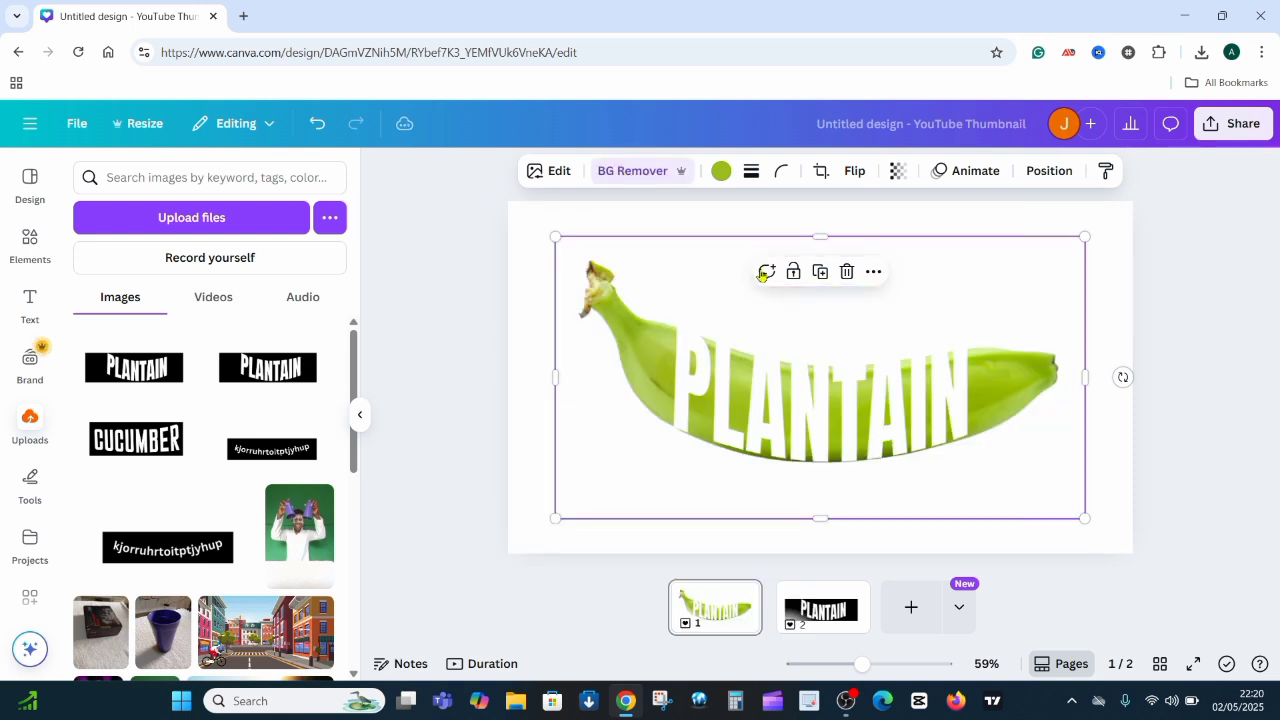
pyautogui.click(758, 414)
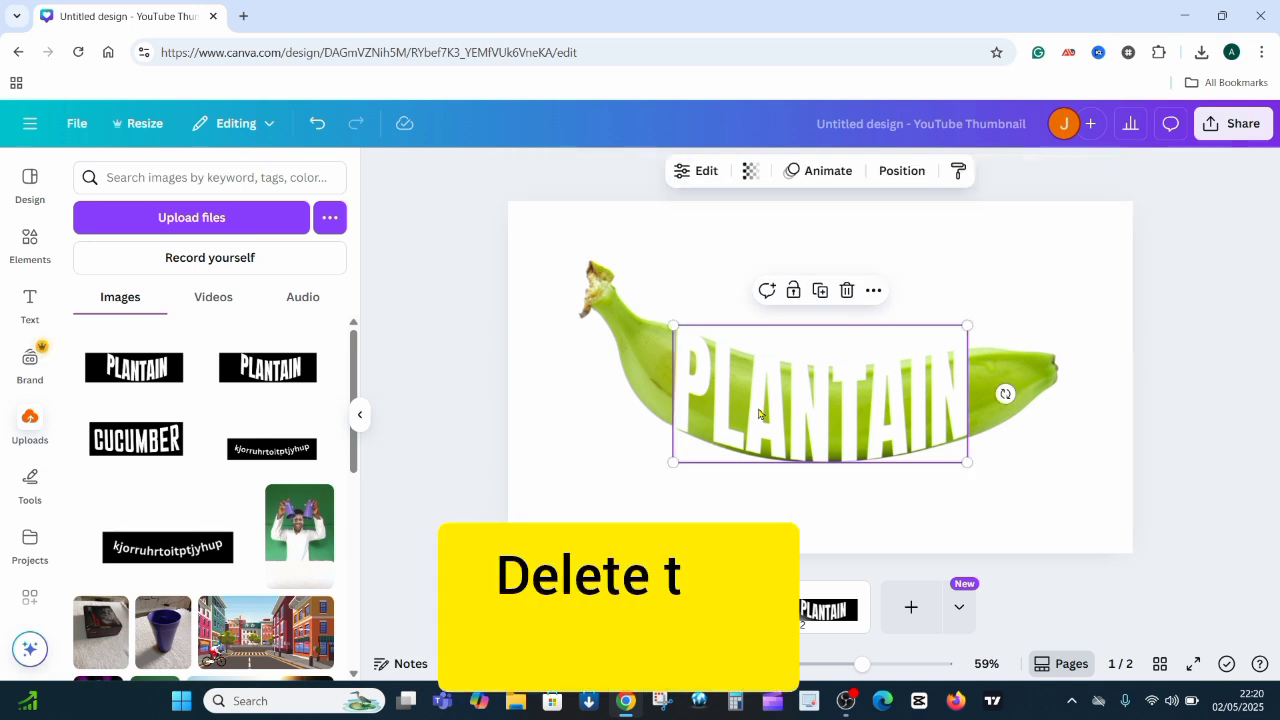
pyautogui.click(847, 292)
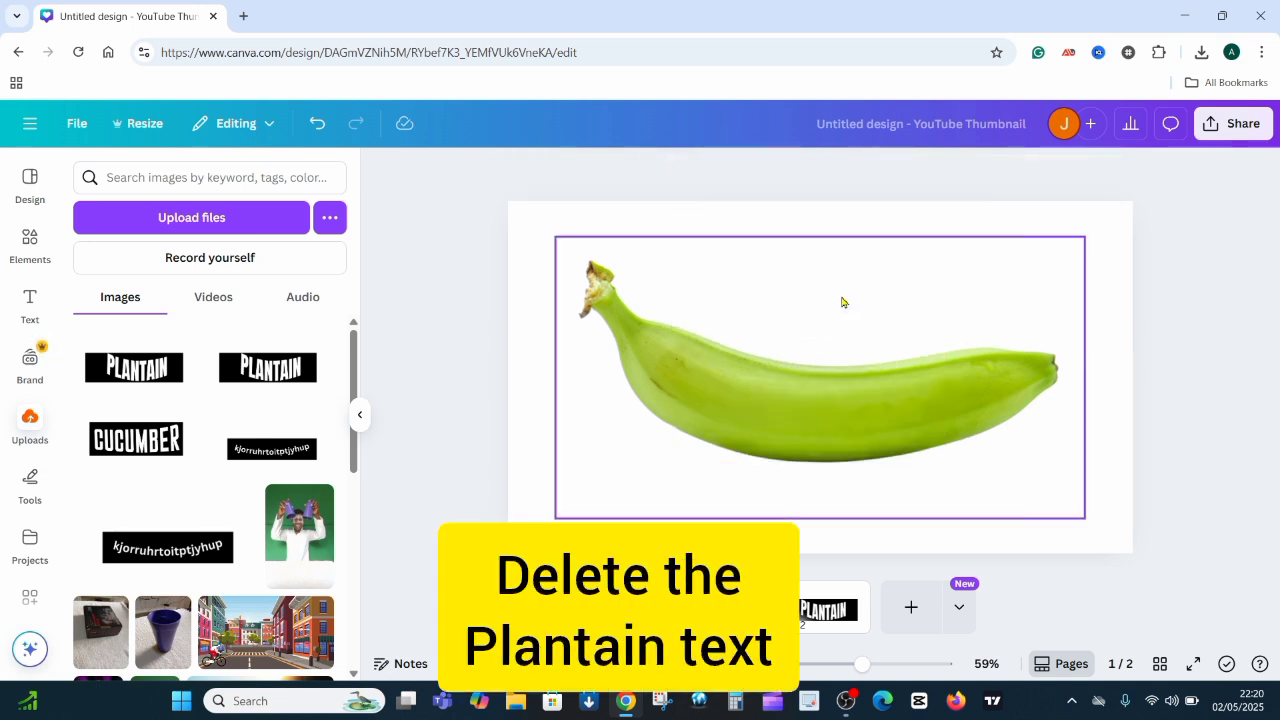
# Step: Place the uploaded black-and-white PLANTAIN image on page 1 and enlarge it to fill the whole page
pyautogui.click(163, 372)
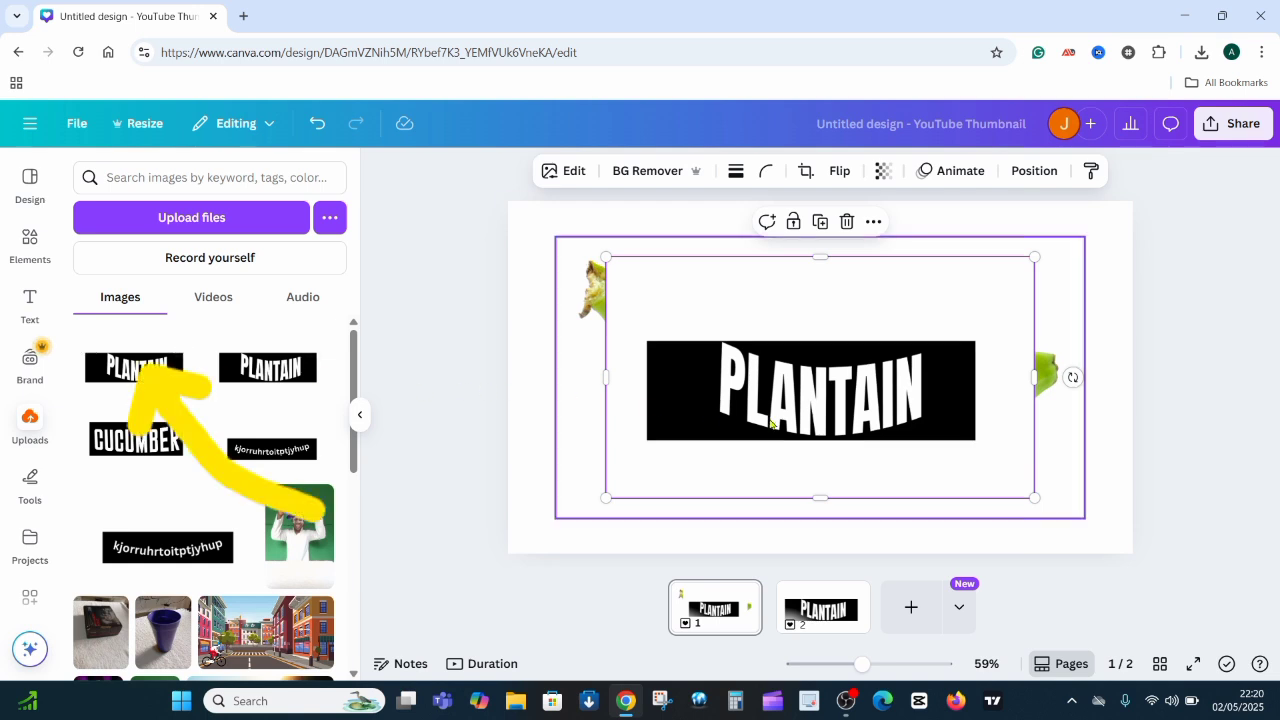
pyautogui.moveTo(808, 412); pyautogui.dragTo(713, 355)
pyautogui.moveTo(935, 443); pyautogui.dragTo(1108, 600)
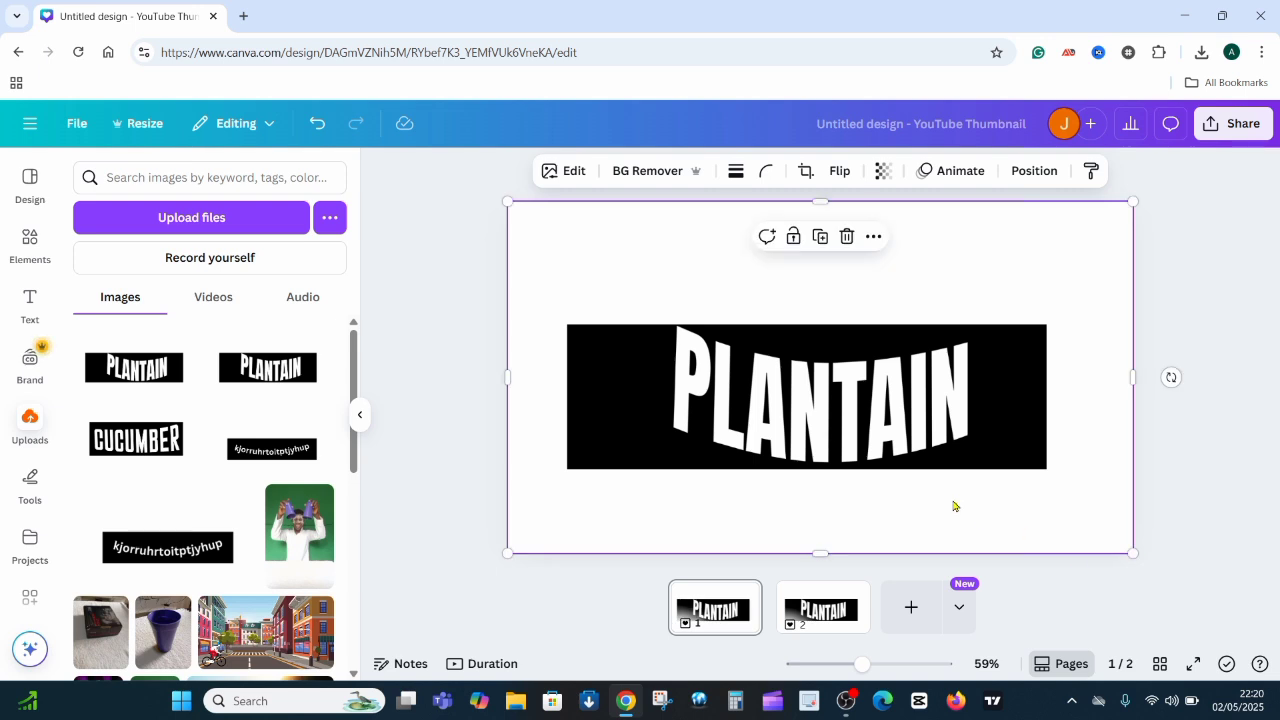
# Step: Apply the BG Remover to the PLANTAIN image covering page 1
pyautogui.click(571, 176)
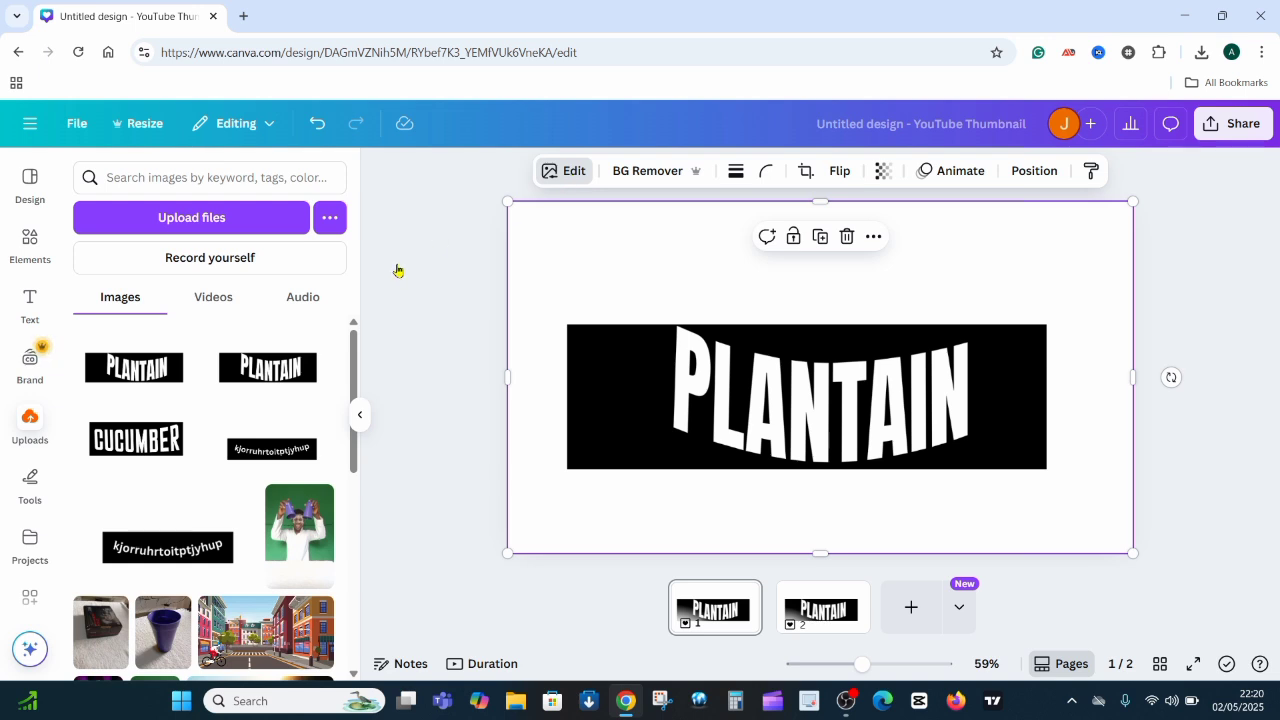
pyautogui.click(380, 380)
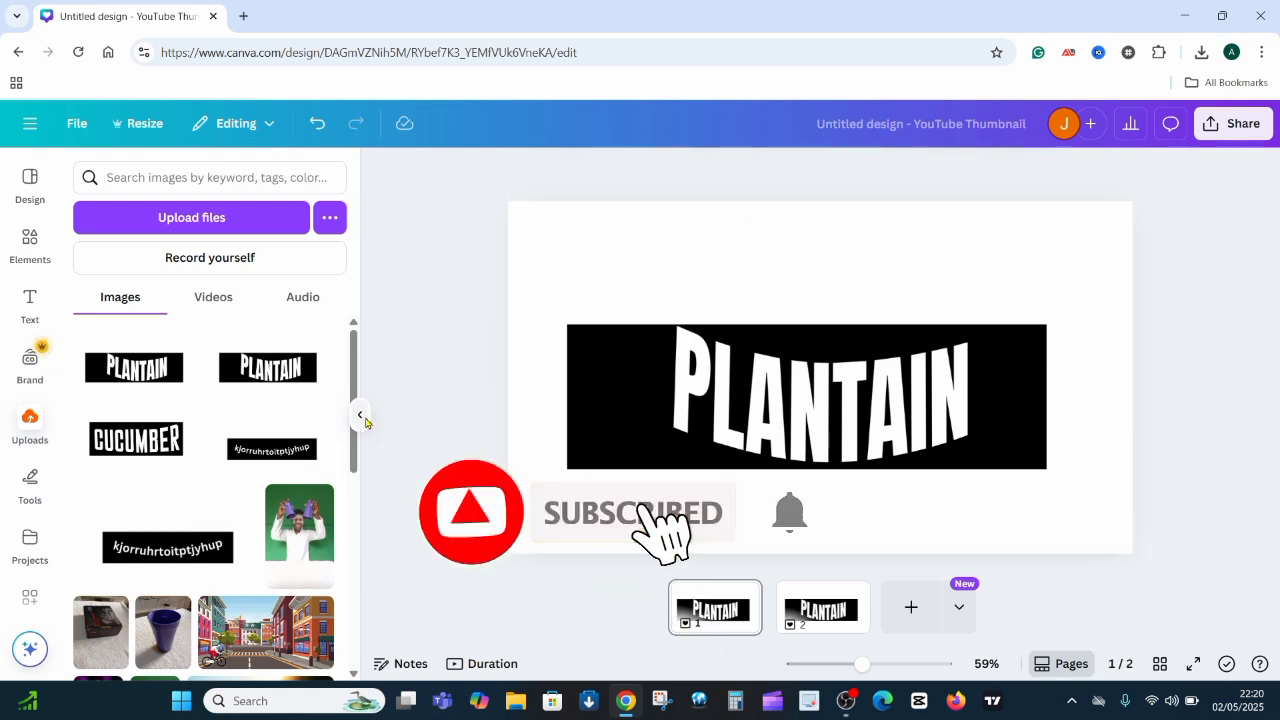
pyautogui.click(363, 418)
pyautogui.click(460, 218)
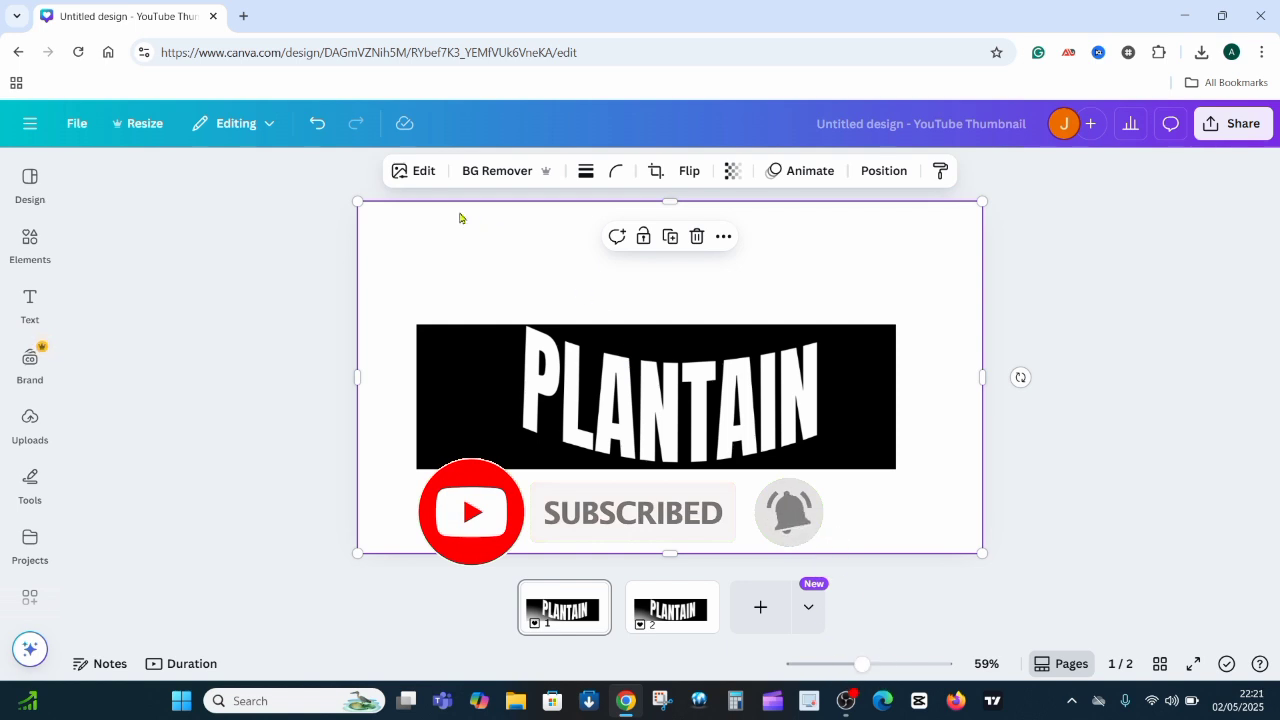
pyautogui.click(422, 172)
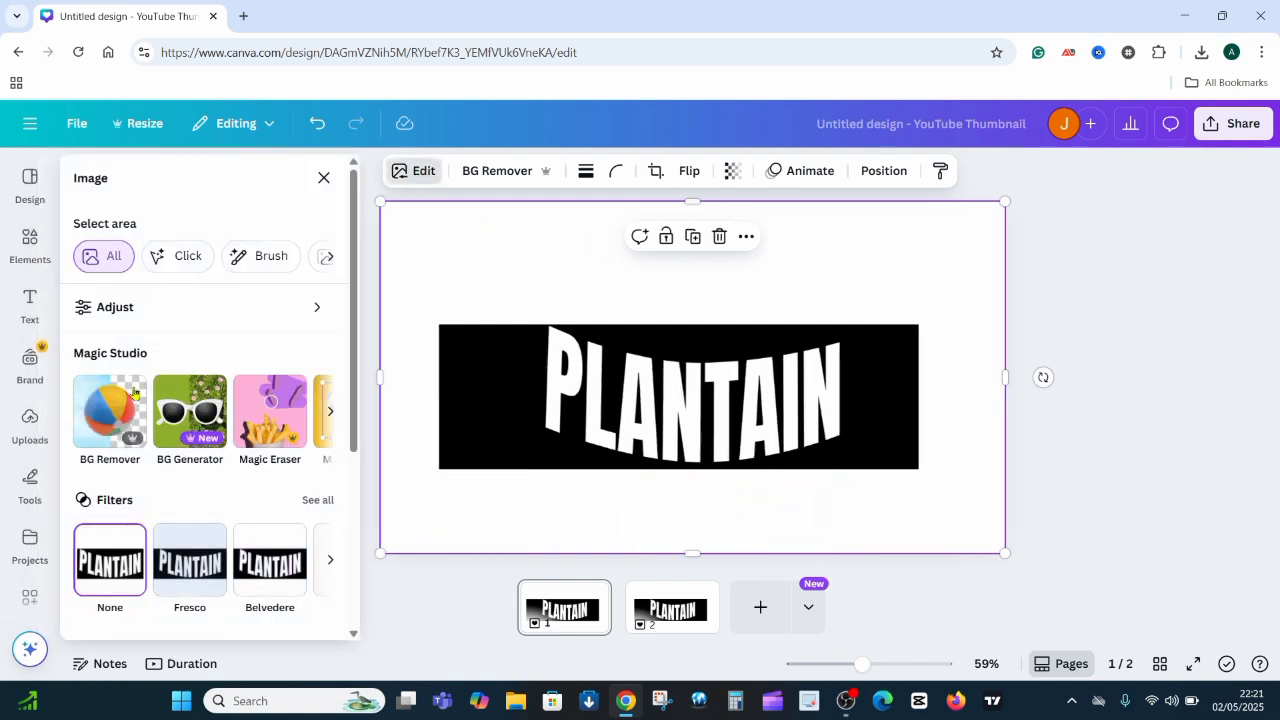
pyautogui.click(112, 432)
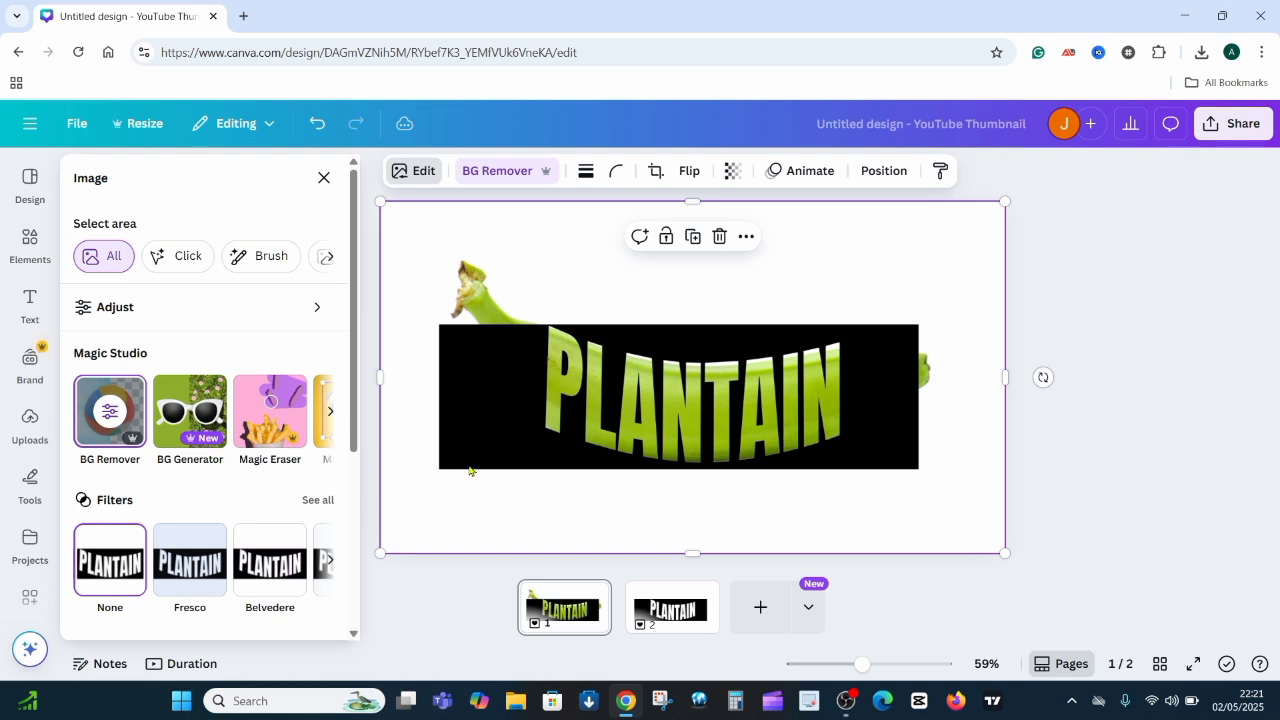
# Step: Apply the Cherry Duotone effect to the cut-out PLANTAIN image on page 1
pyautogui.scroll(-3, 253, 465)
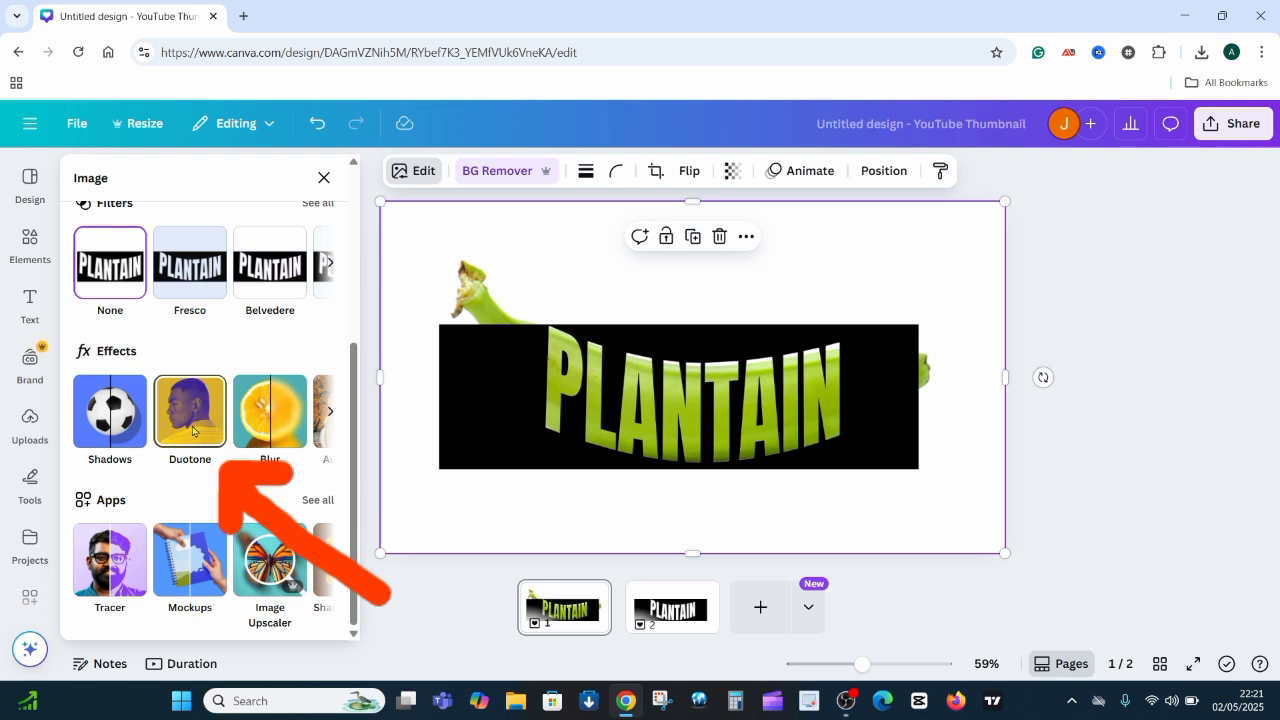
pyautogui.click(193, 431)
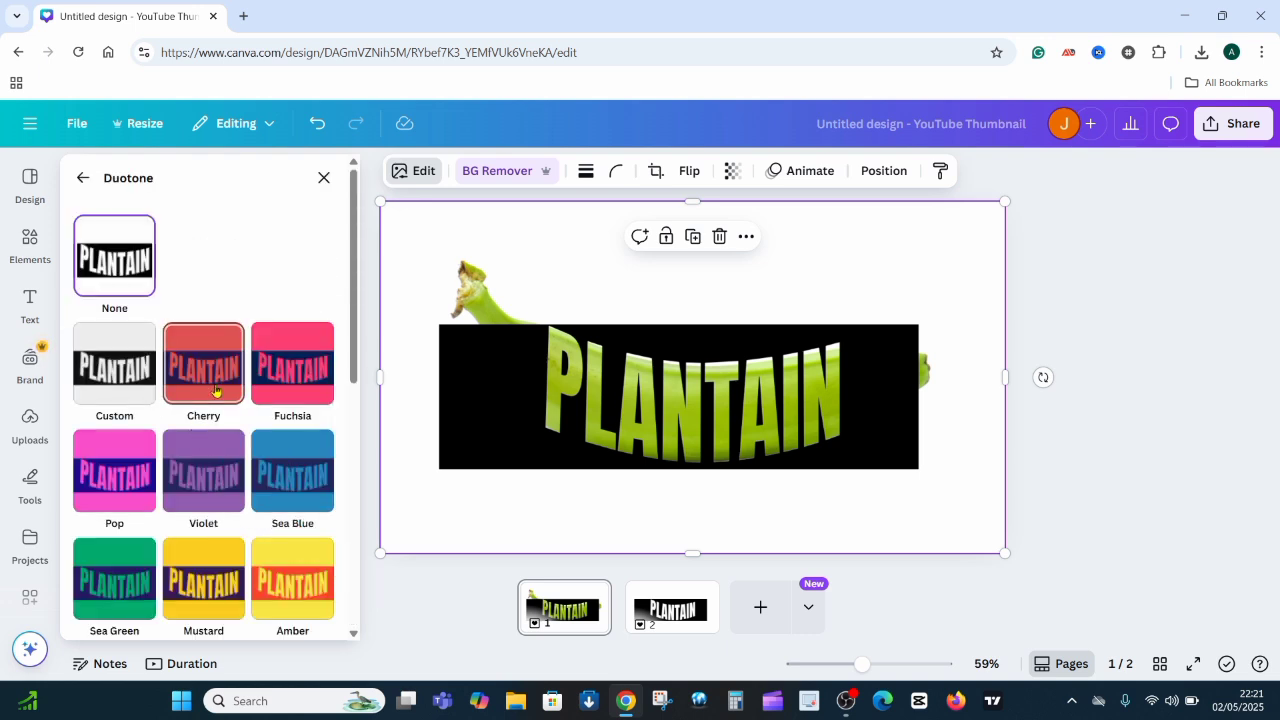
pyautogui.click(200, 397)
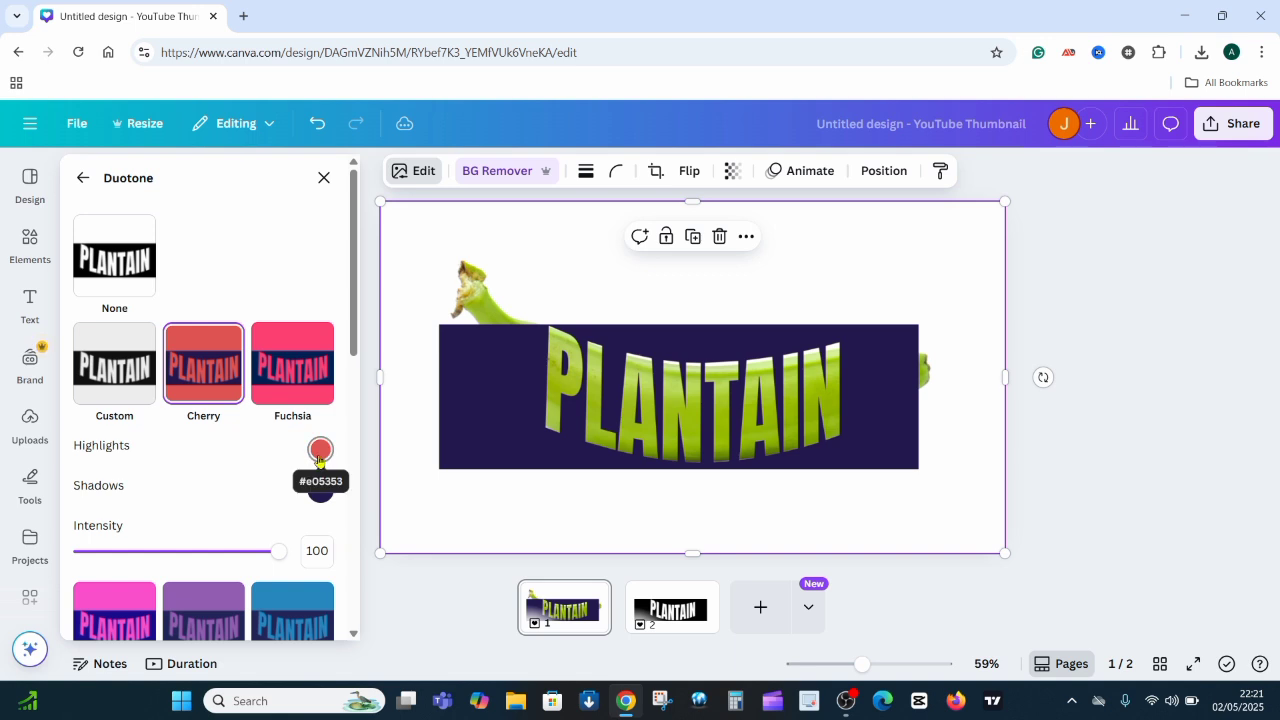
# Step: Set the Cherry duotone's Highlights colour to near-white #FFFBFB
pyautogui.click(319, 452)
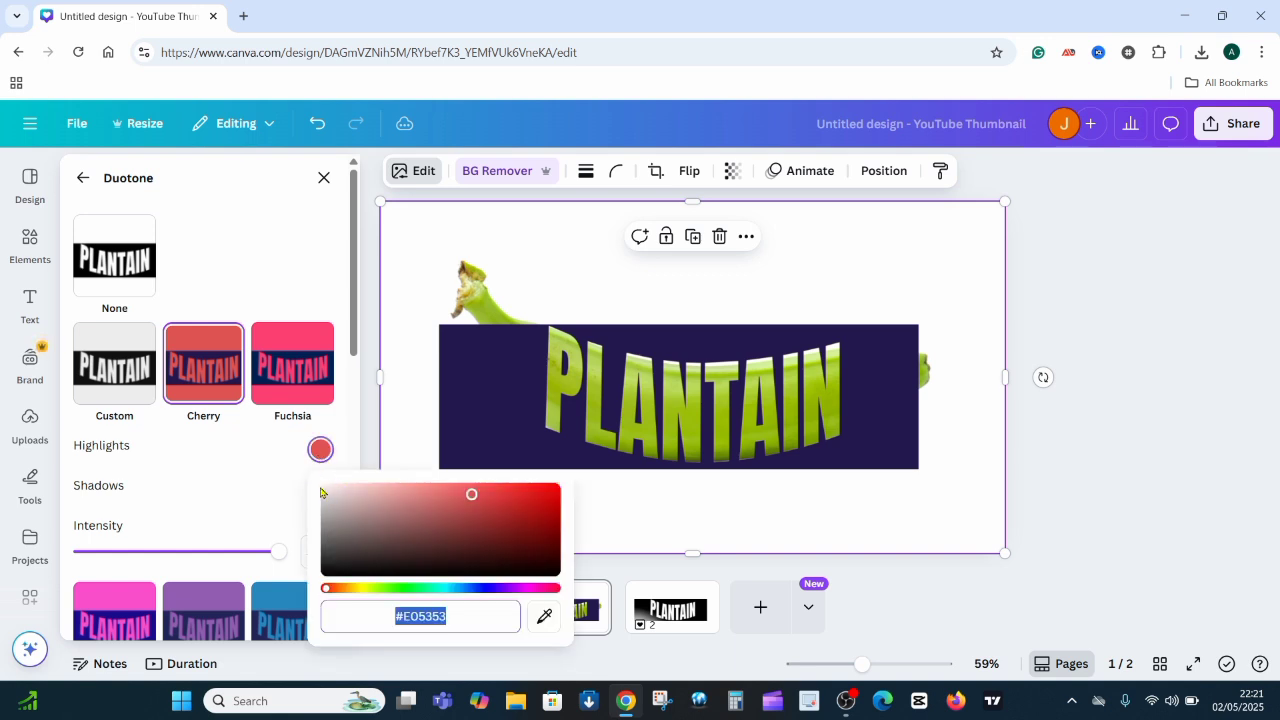
pyautogui.click(324, 491)
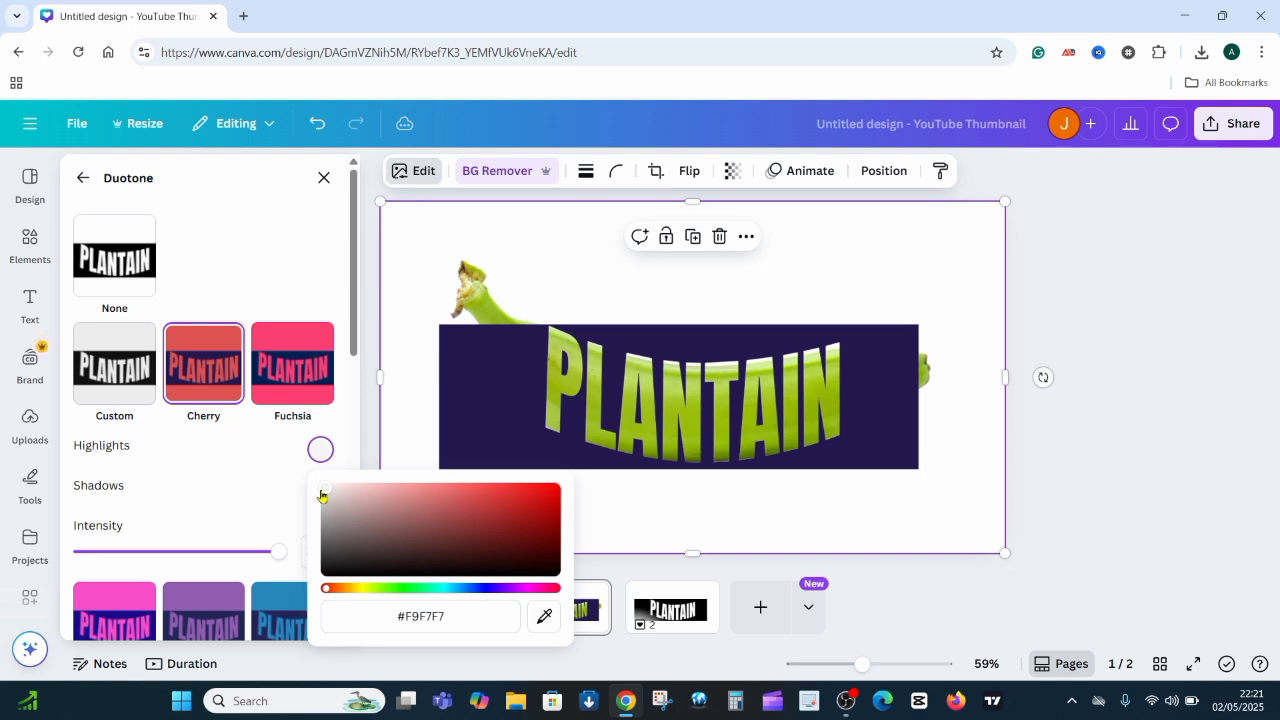
pyautogui.moveTo(322, 495); pyautogui.dragTo(293, 471)
pyautogui.click(298, 484)
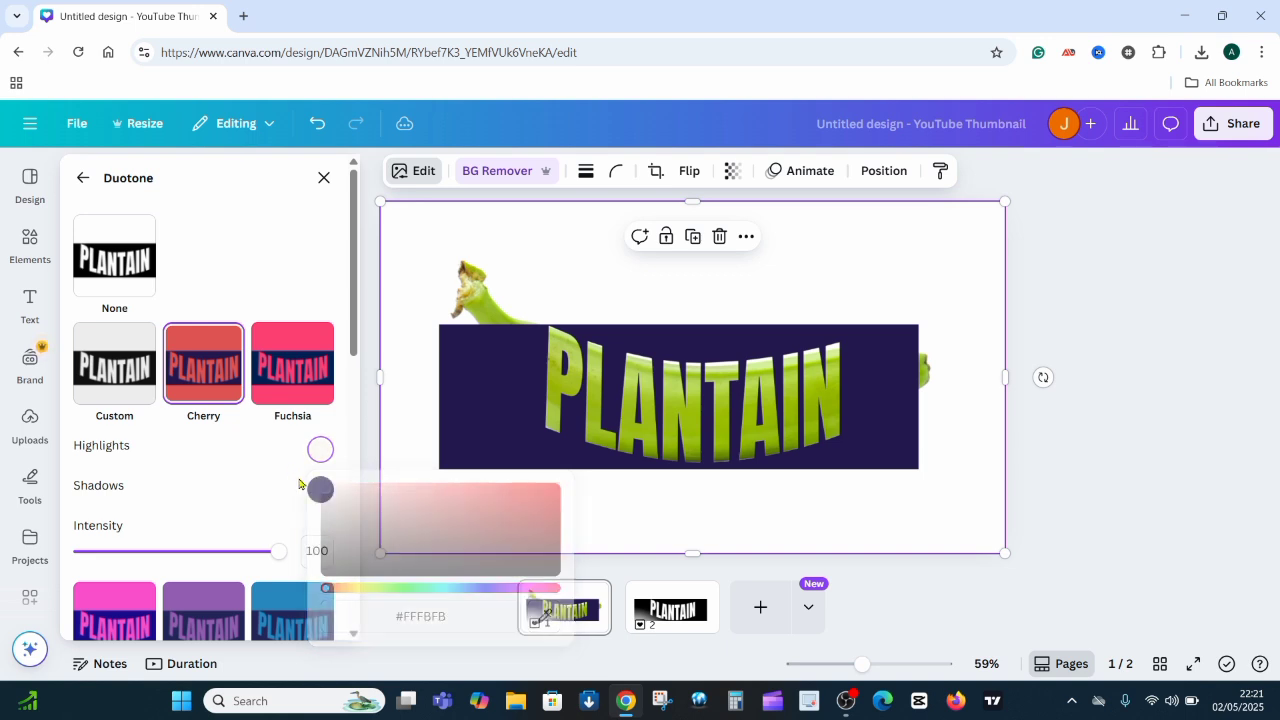
# Step: Set the Cherry duotone's Shadows colour to white #FFFFFF and close the Duotone settings
pyautogui.click(321, 490)
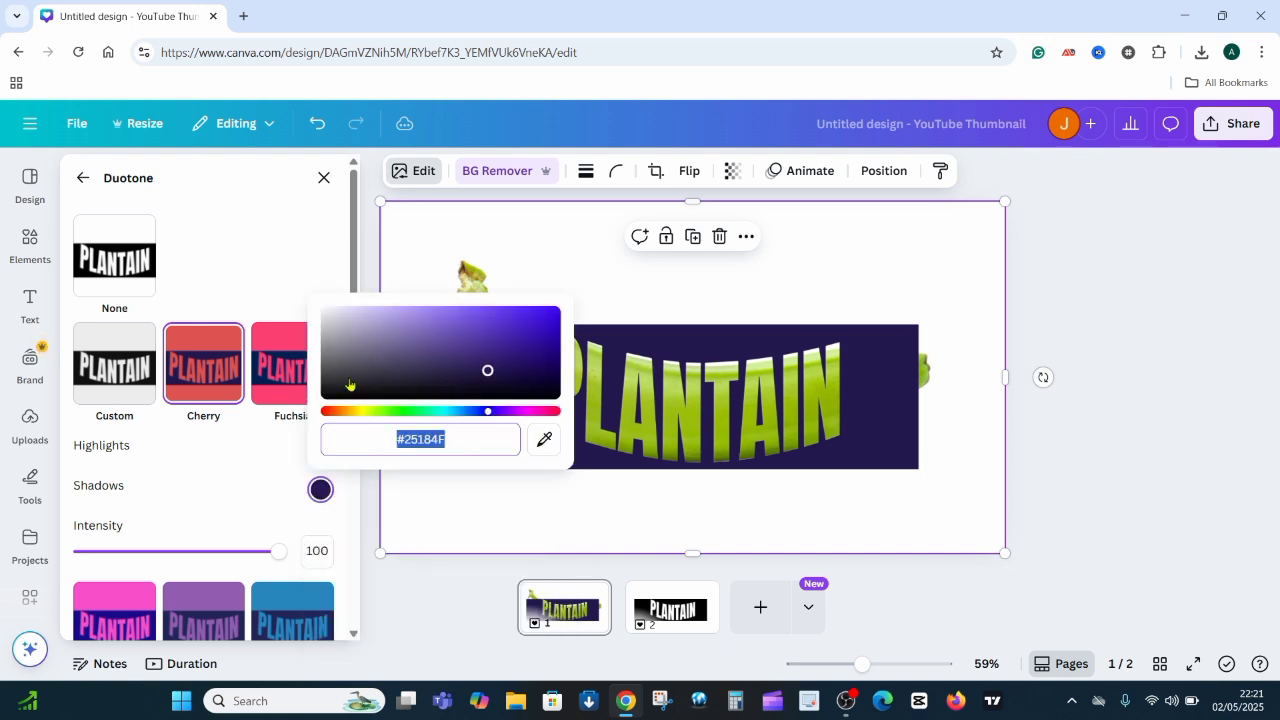
pyautogui.moveTo(342, 344); pyautogui.dragTo(317, 309)
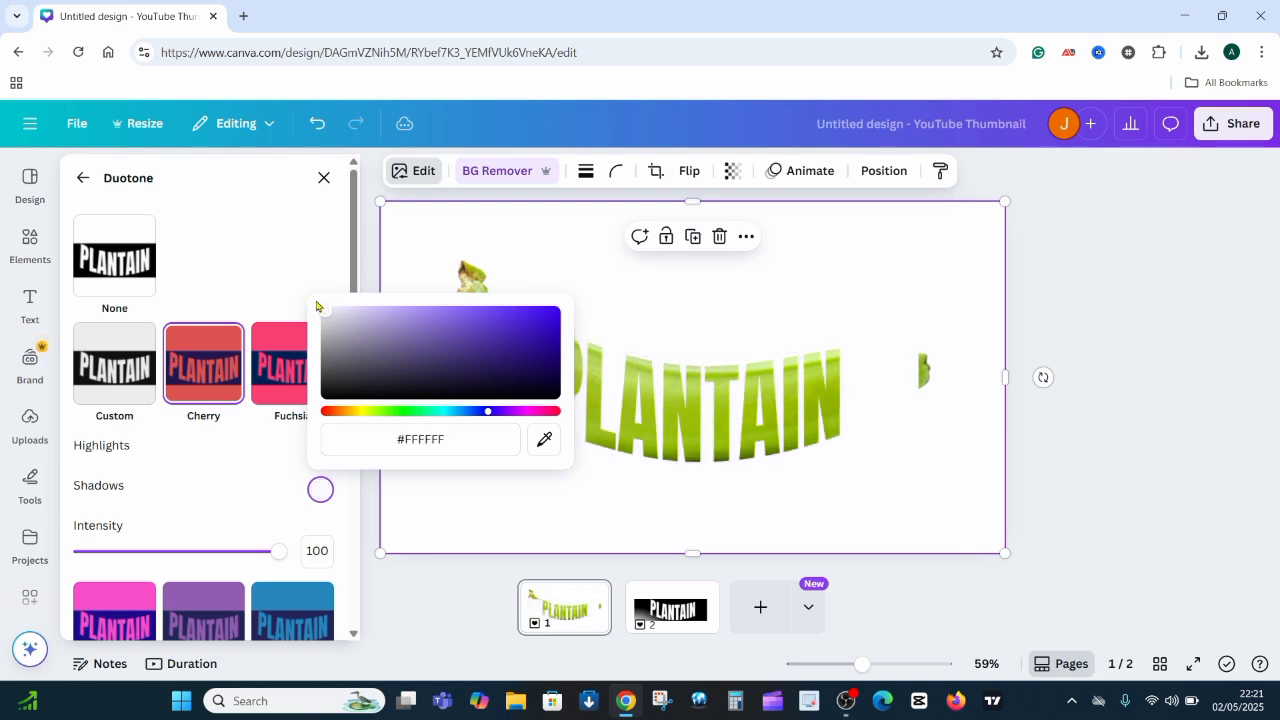
pyautogui.scroll(-5, 362, 488)
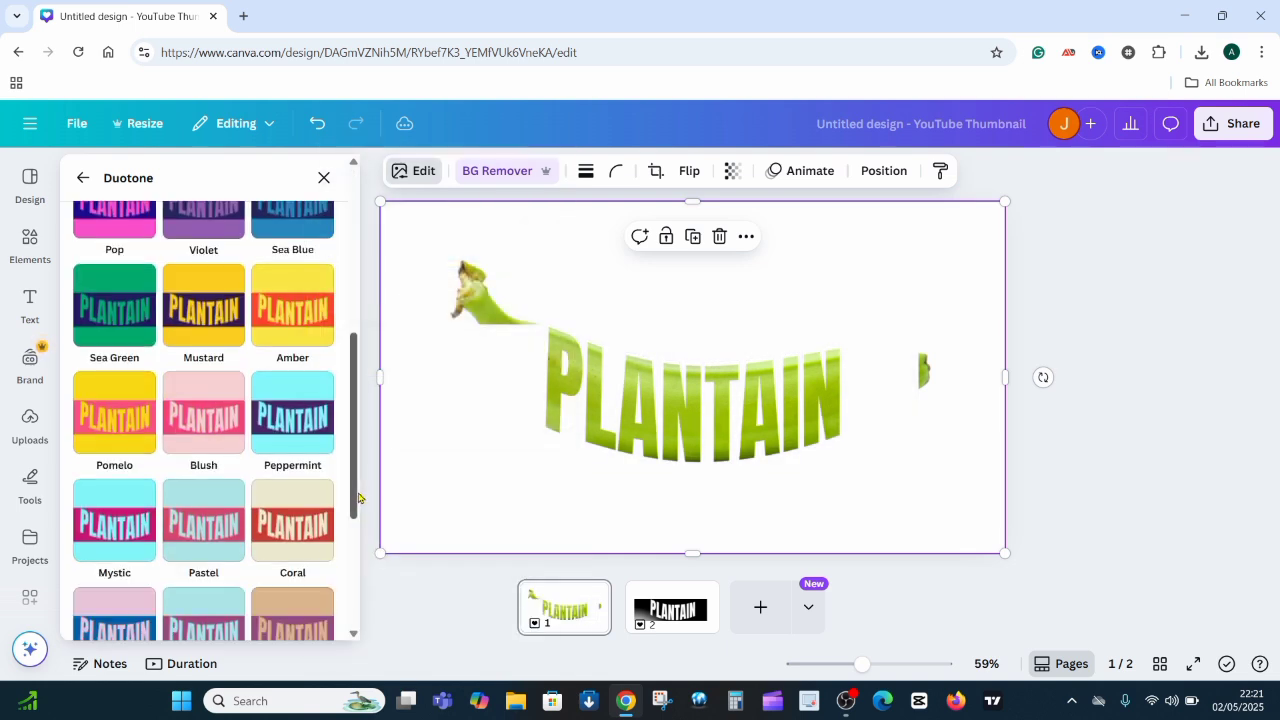
pyautogui.press('Escape')
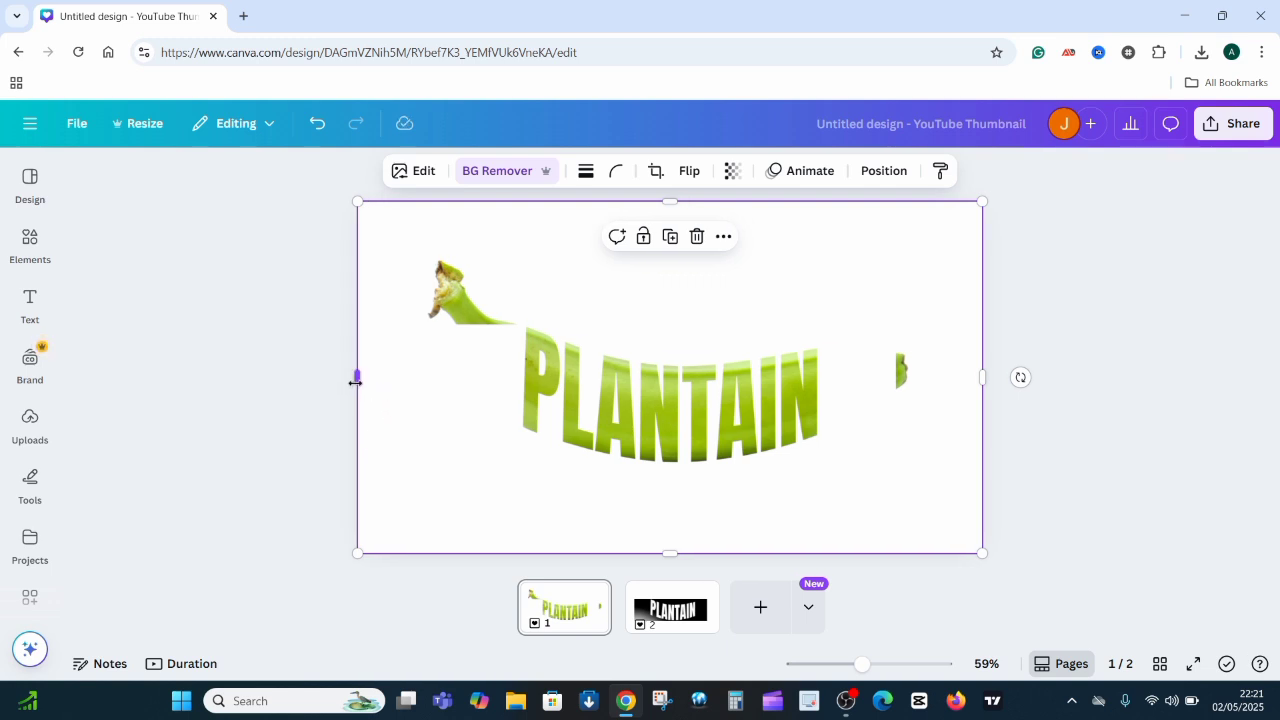
# Step: Crop both sides of the PLANTAIN overlay on page 1 inward to the outer edges of the letters P and N
pyautogui.moveTo(359, 380); pyautogui.dragTo(528, 486)
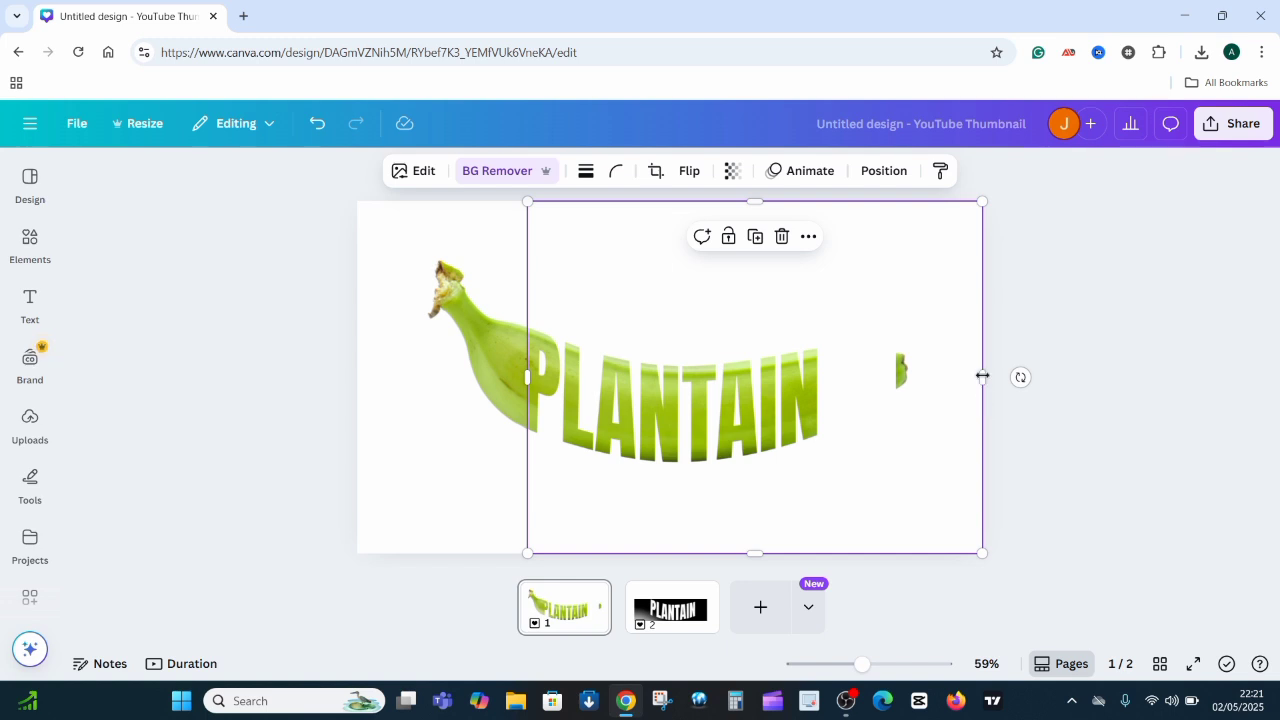
pyautogui.moveTo(980, 387); pyautogui.dragTo(816, 424)
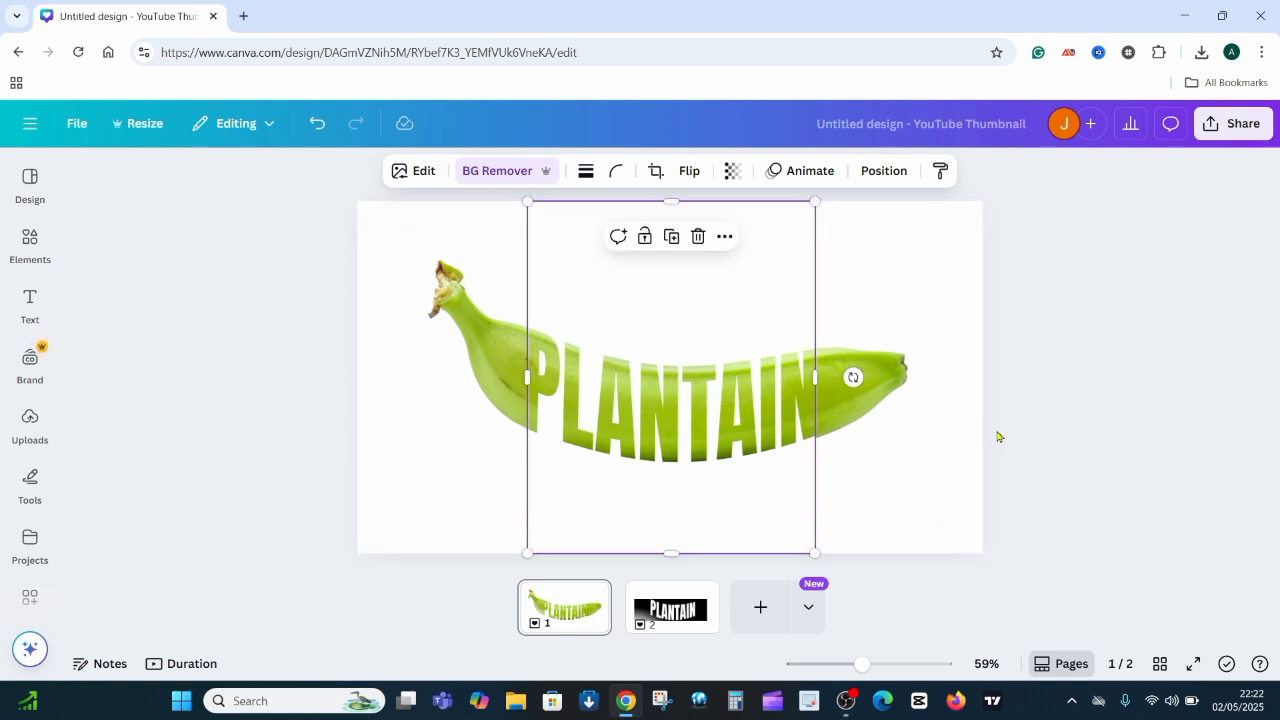
pyautogui.click(953, 447)
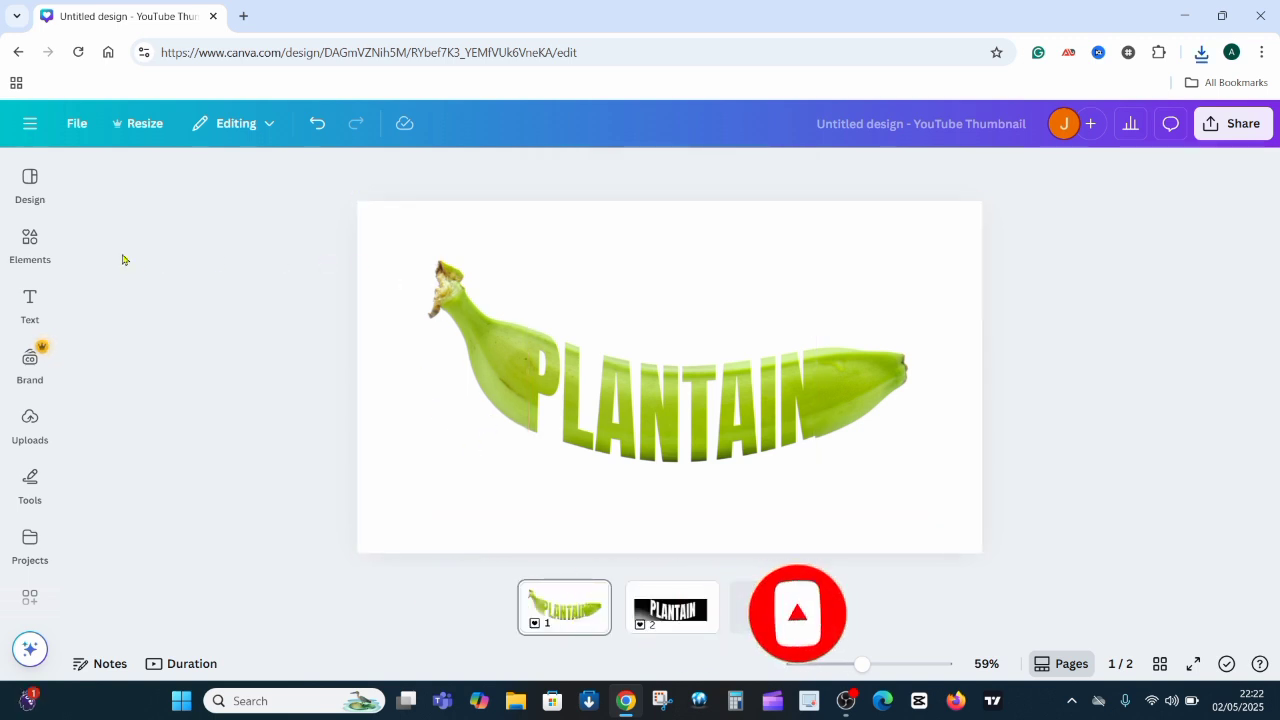
# Step: Search the elements for "SHADO", add the first shadow graphic to page 1 and move it down over the lower part of the lettering
pyautogui.click(29, 241)
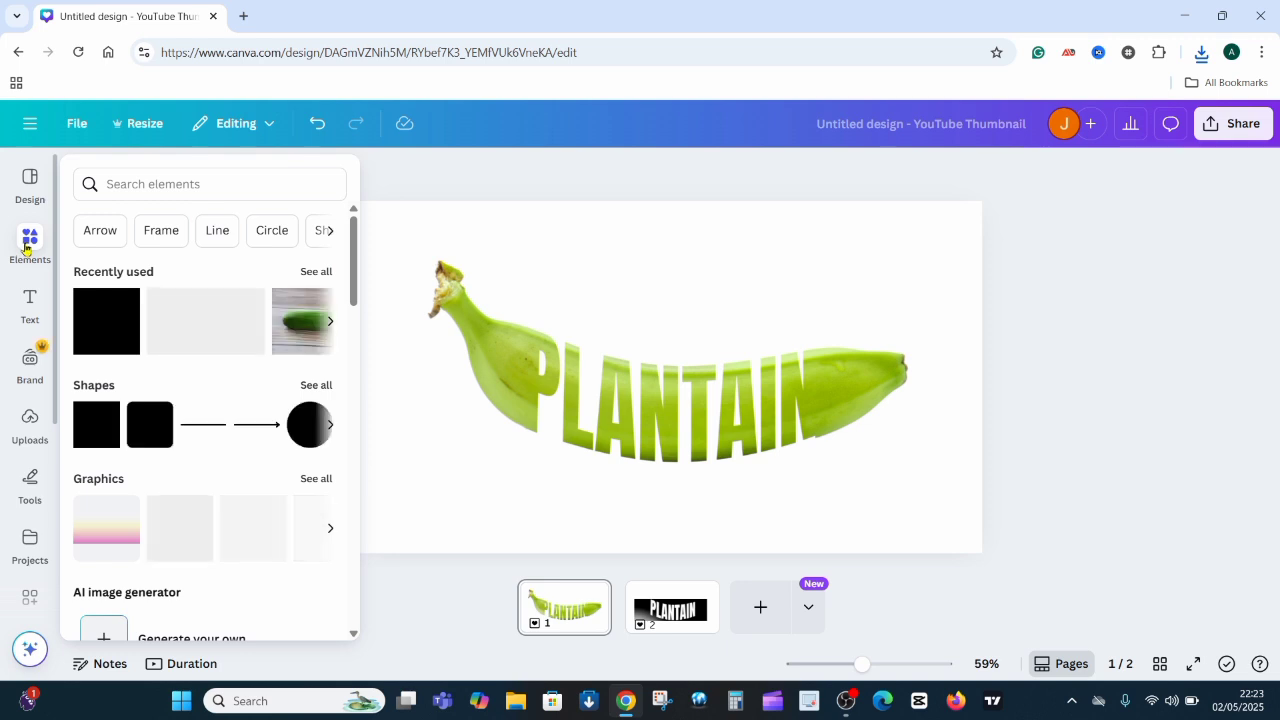
pyautogui.click(187, 177)
pyautogui.write('S')
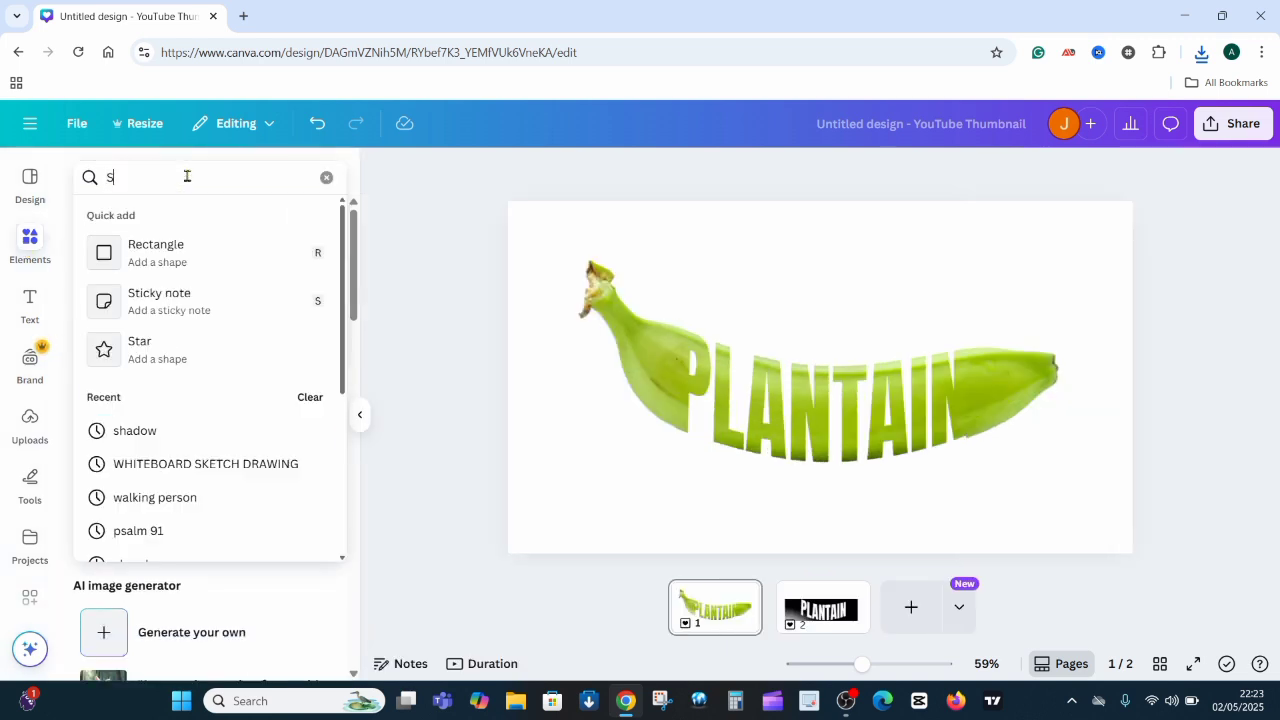
pyautogui.write('HADO')
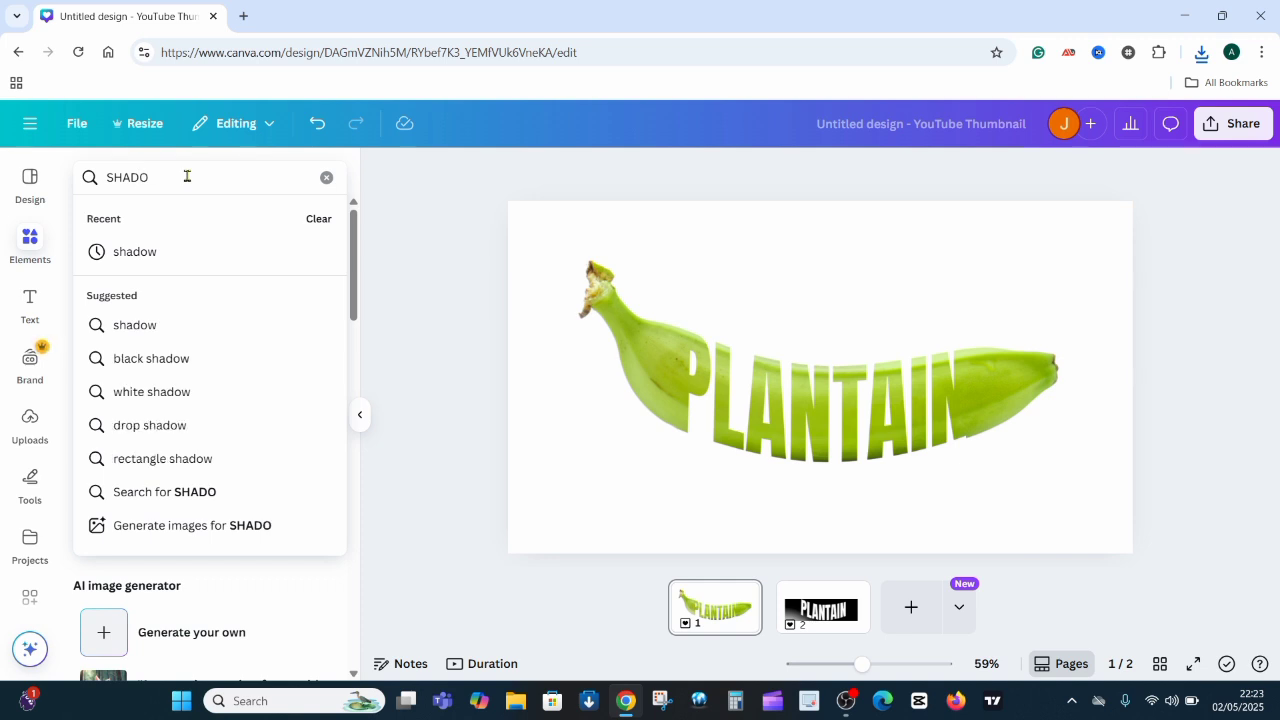
pyautogui.press('Return')
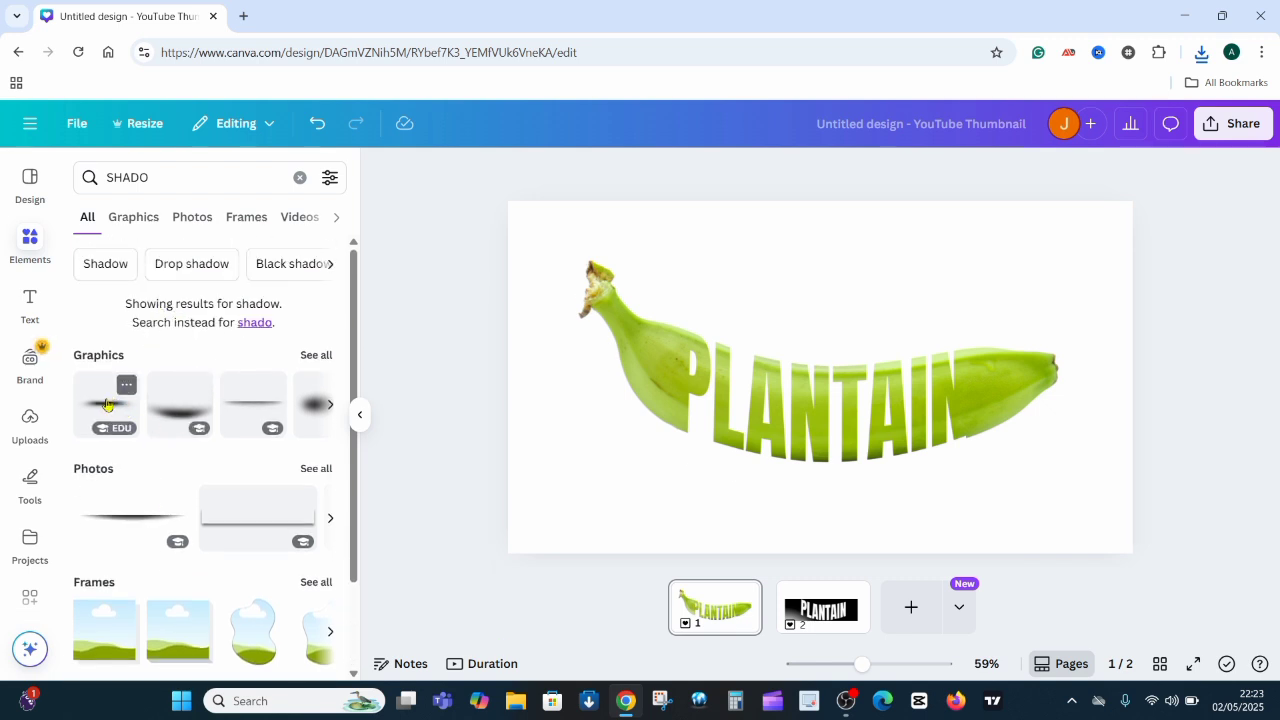
pyautogui.click(109, 404)
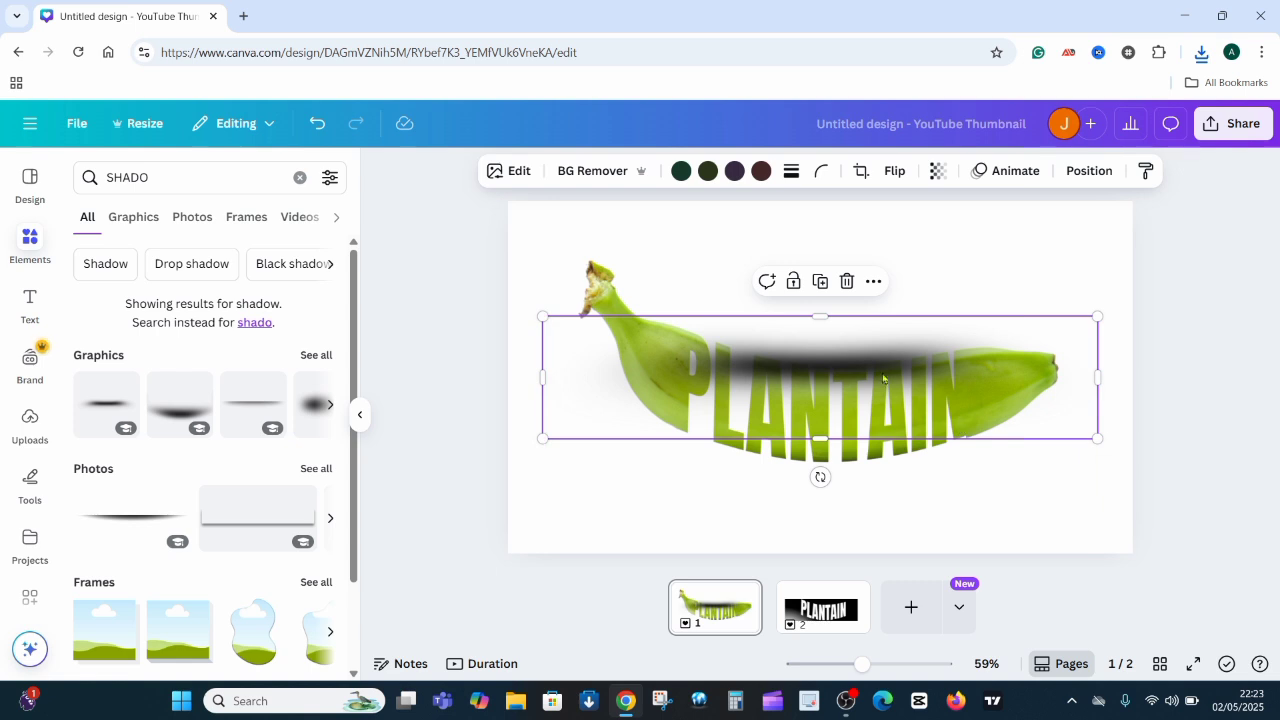
pyautogui.moveTo(860, 395); pyautogui.dragTo(840, 458)
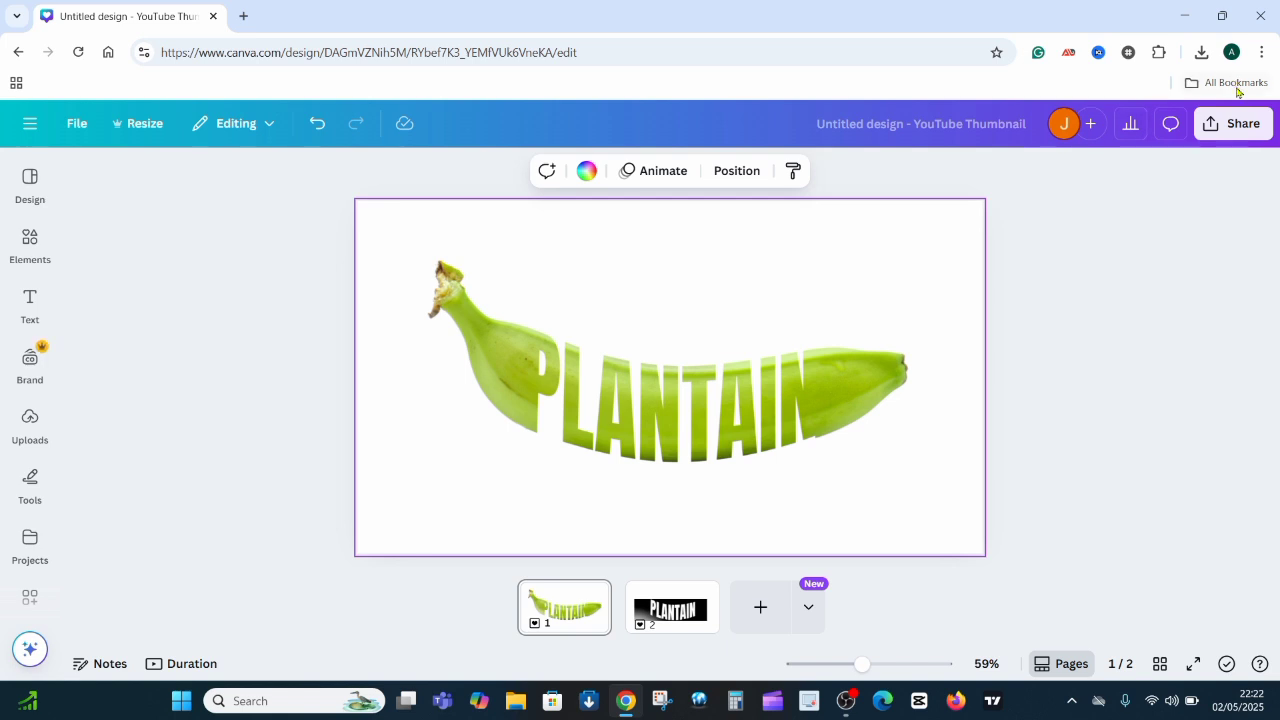
# Step: Download only page 1 of the design as a PNG at 1,280 × 720 px, leaving out page 2
pyautogui.click(1228, 125)
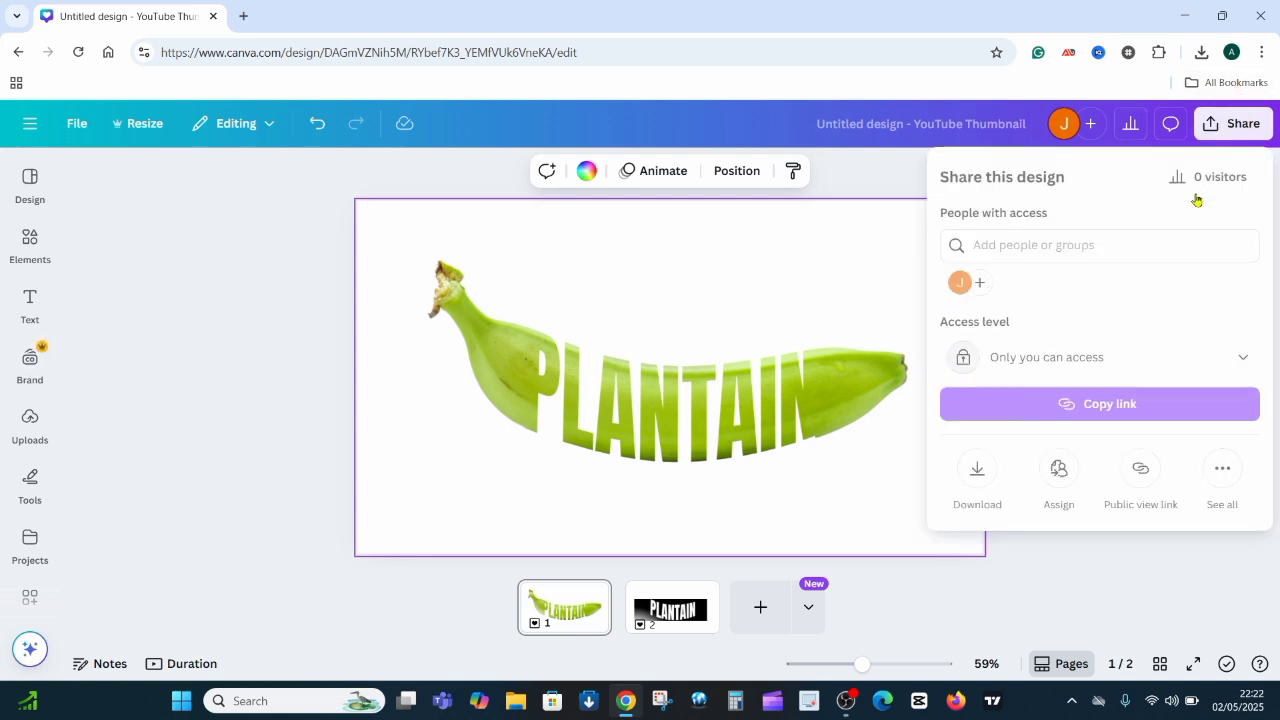
pyautogui.click(978, 478)
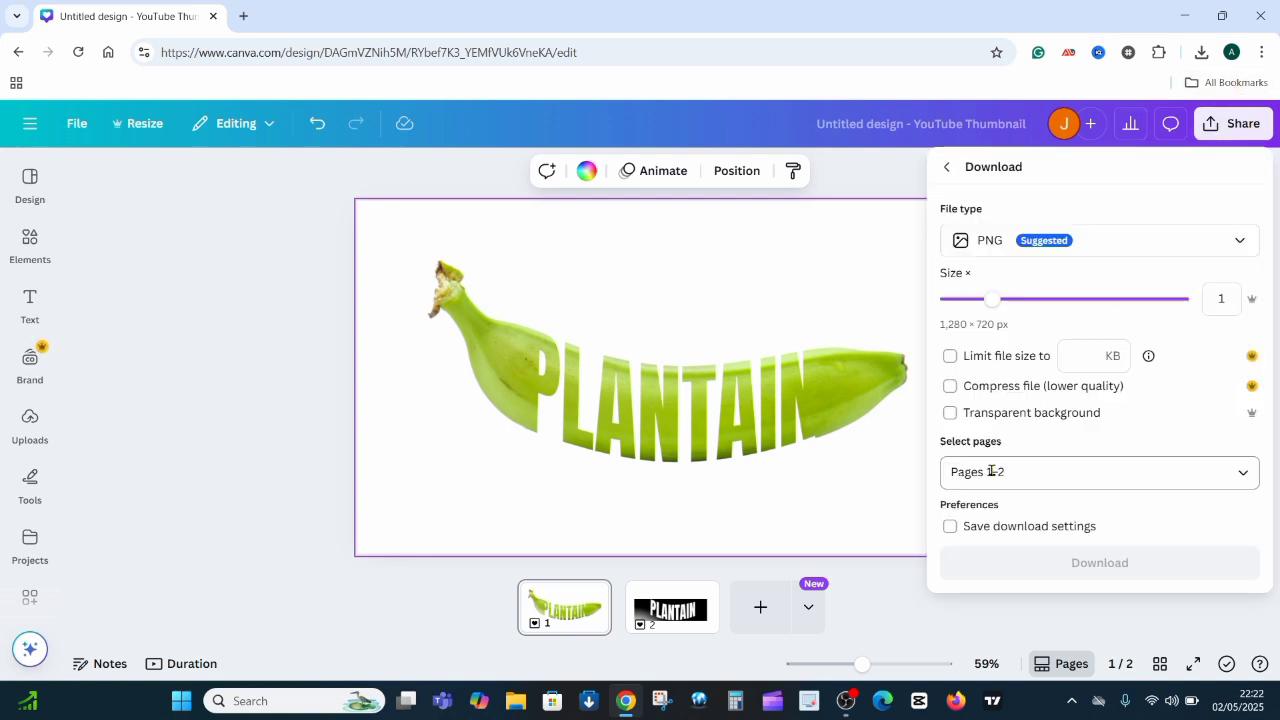
pyautogui.click(1037, 475)
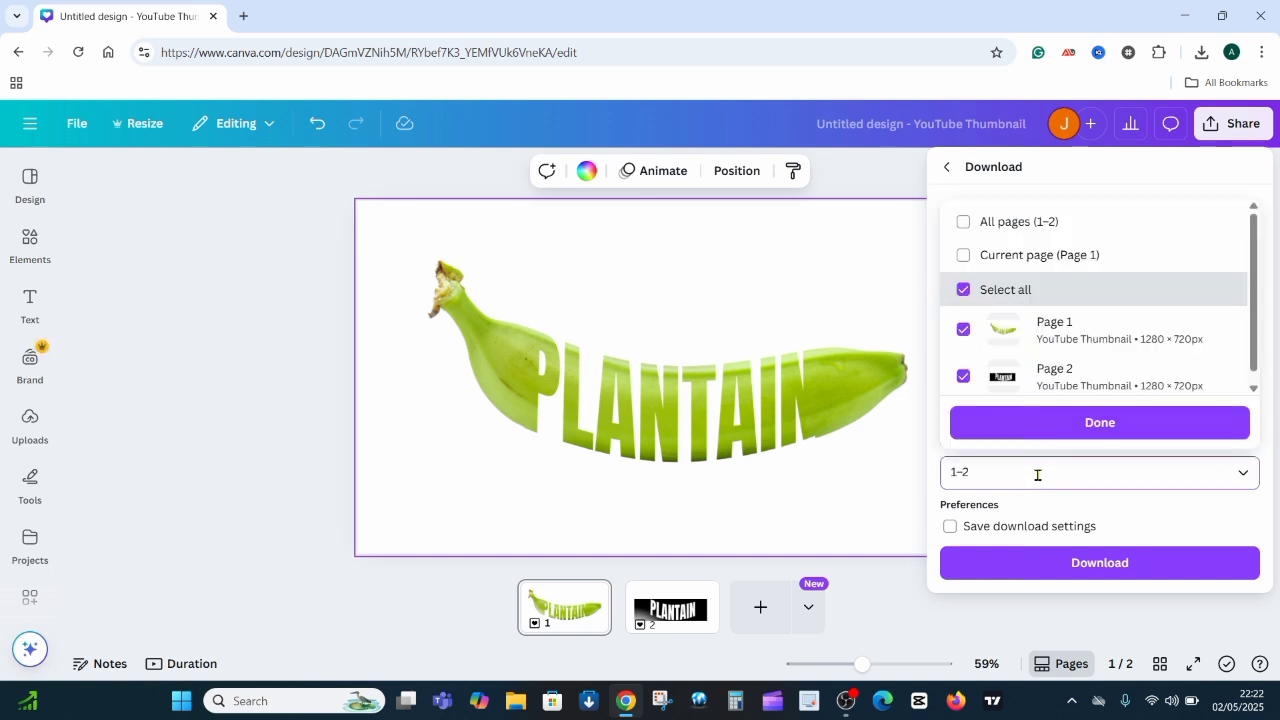
pyautogui.click(964, 373)
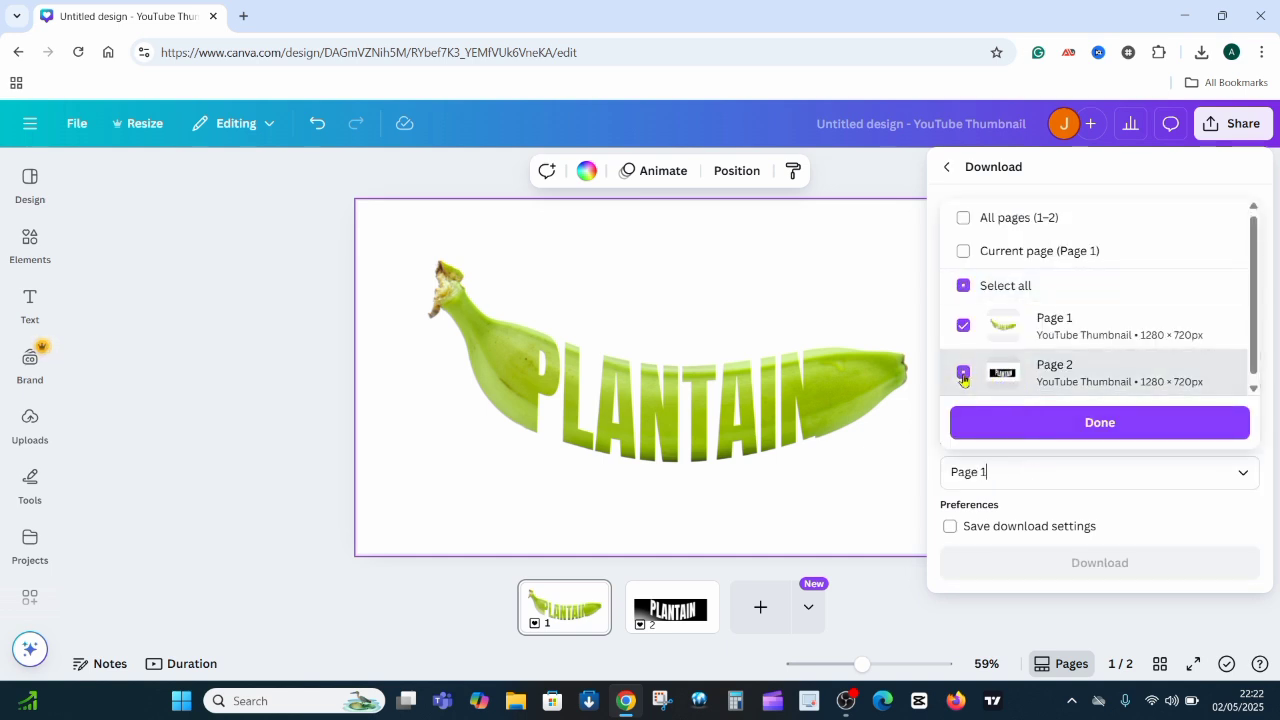
pyautogui.click(1095, 432)
pyautogui.click(1115, 563)
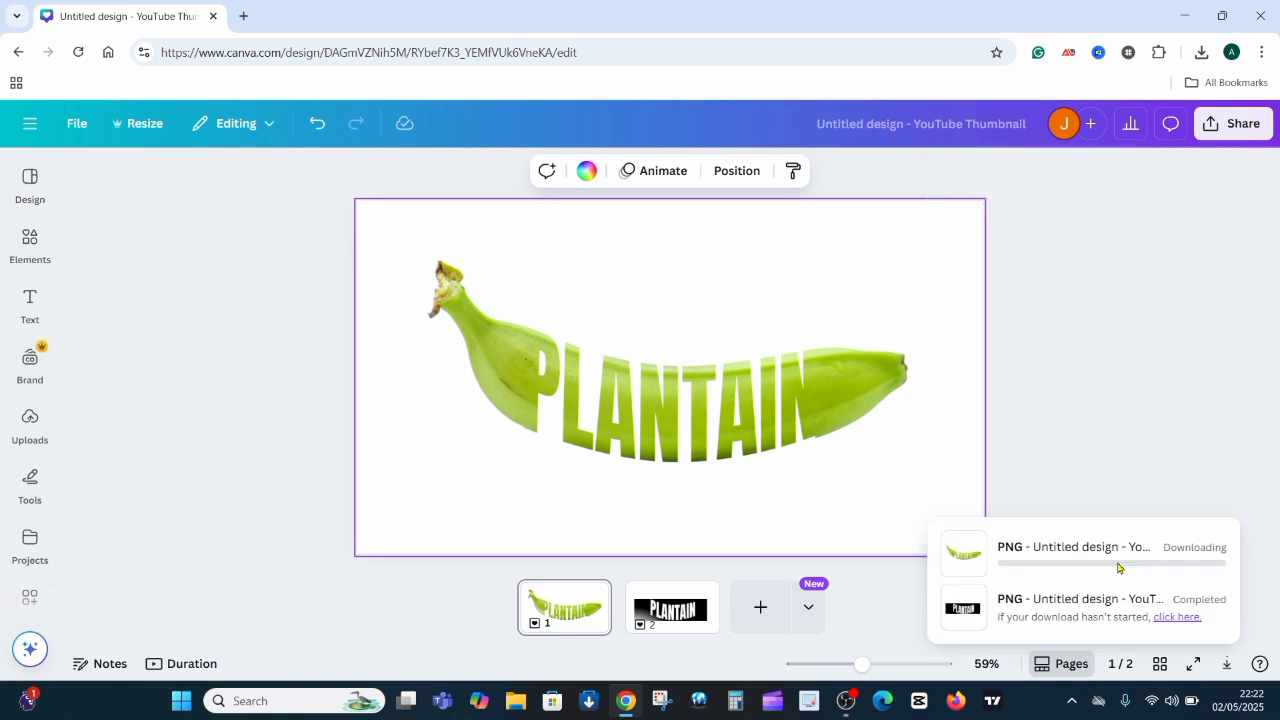